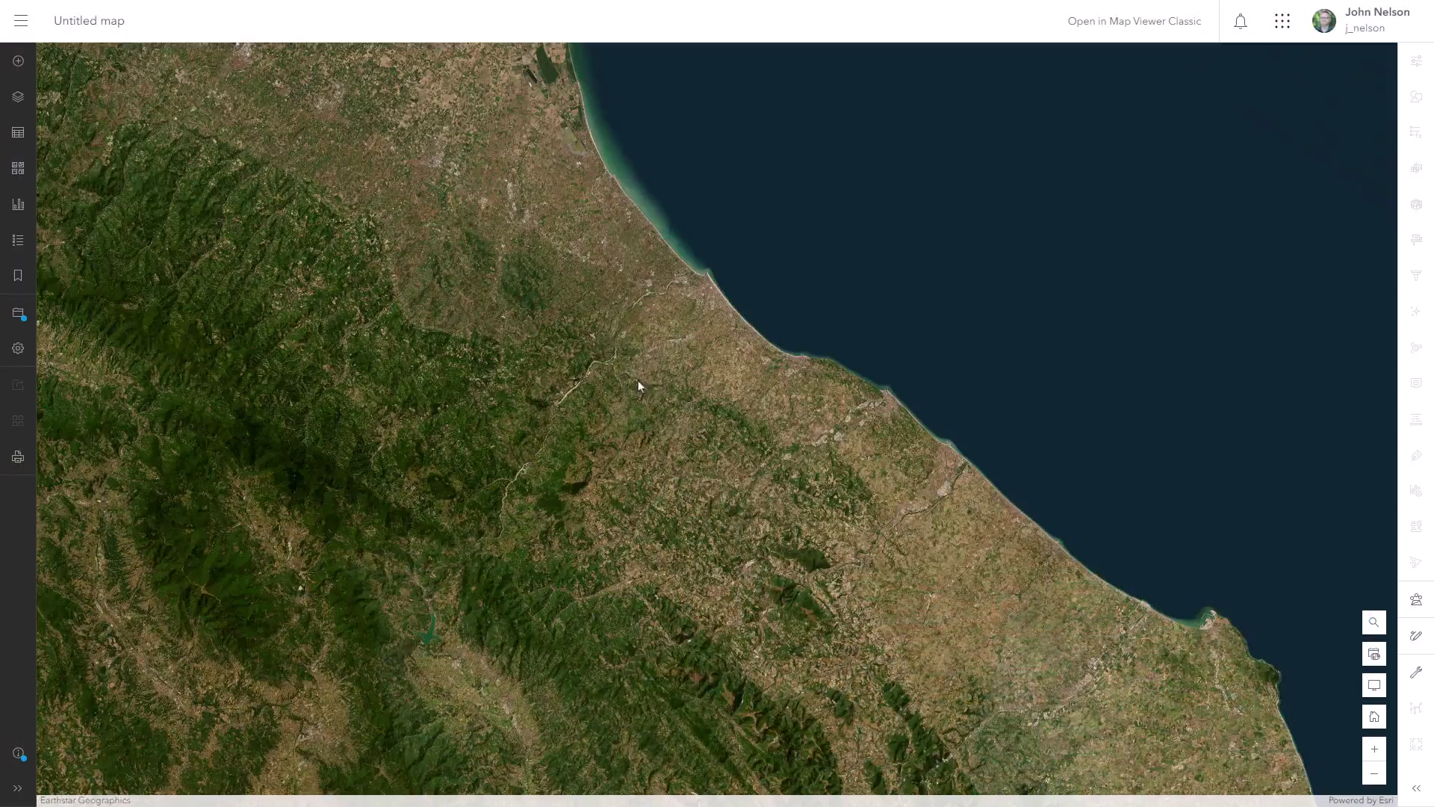
Step: Zoom the satellite map from the Adriatic coastline in to the hilltop town's buildings and parking lot
{"action": "scroll", "coordinate": [638, 386], "scroll_direction": "up", "scroll_amount": 5}
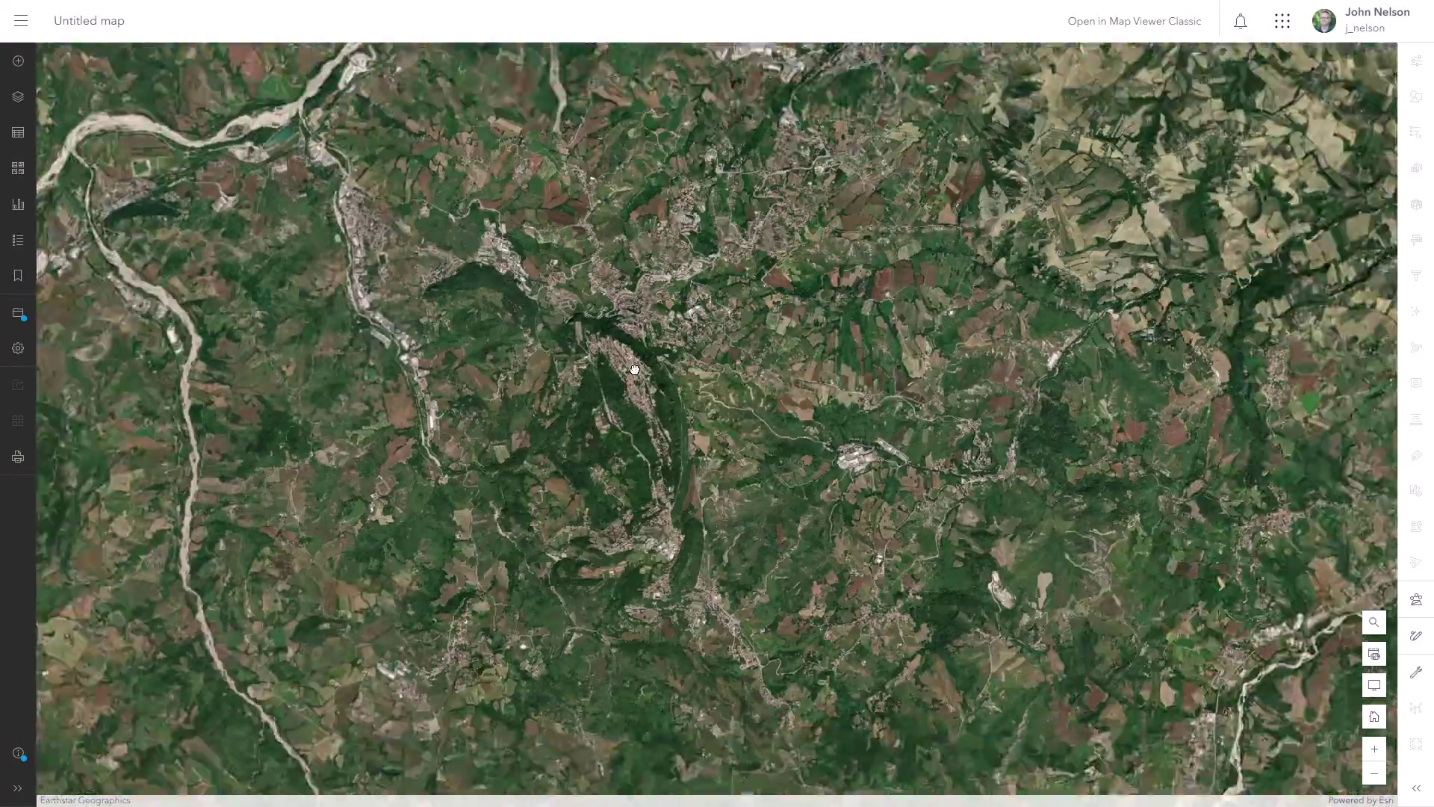
{"action": "scroll", "coordinate": [634, 370], "scroll_direction": "up", "scroll_amount": 5}
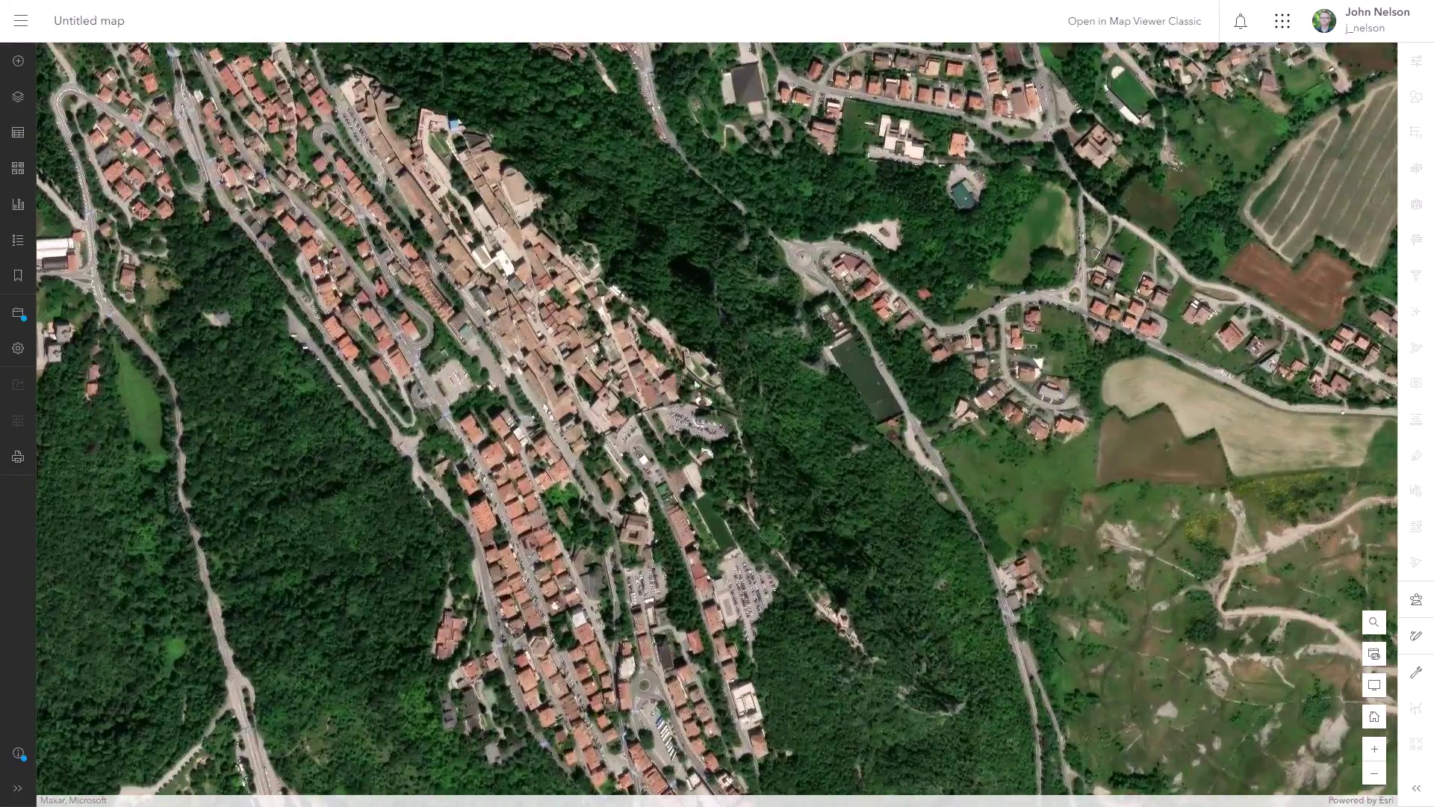
{"action": "scroll", "coordinate": [714, 392], "scroll_direction": "up", "scroll_amount": 4}
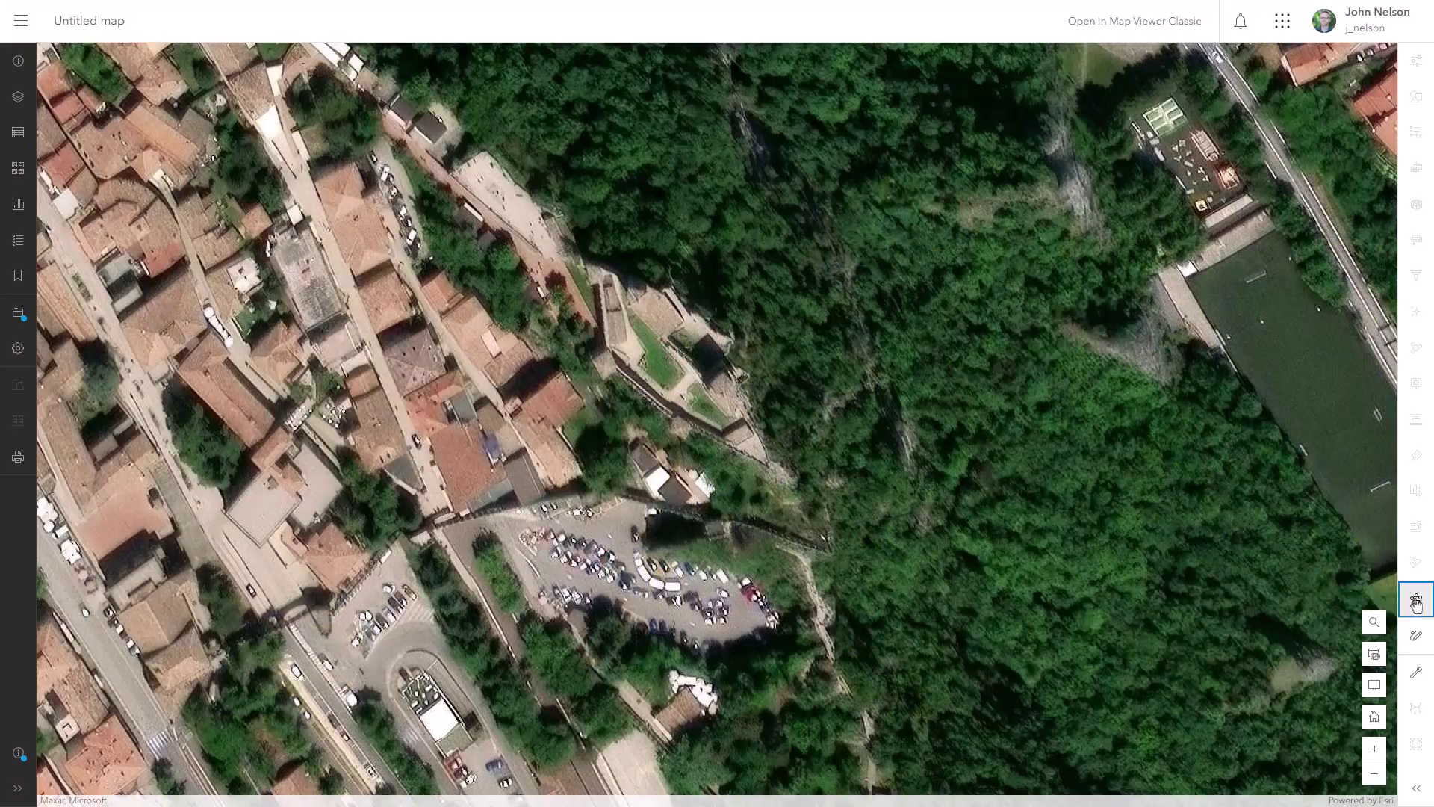
Step: Search the analysis tools for 'view', choose Create Viewshed, and place an observer point on the wooded hillside
{"action": "left_click", "coordinate": [1252, 104]}
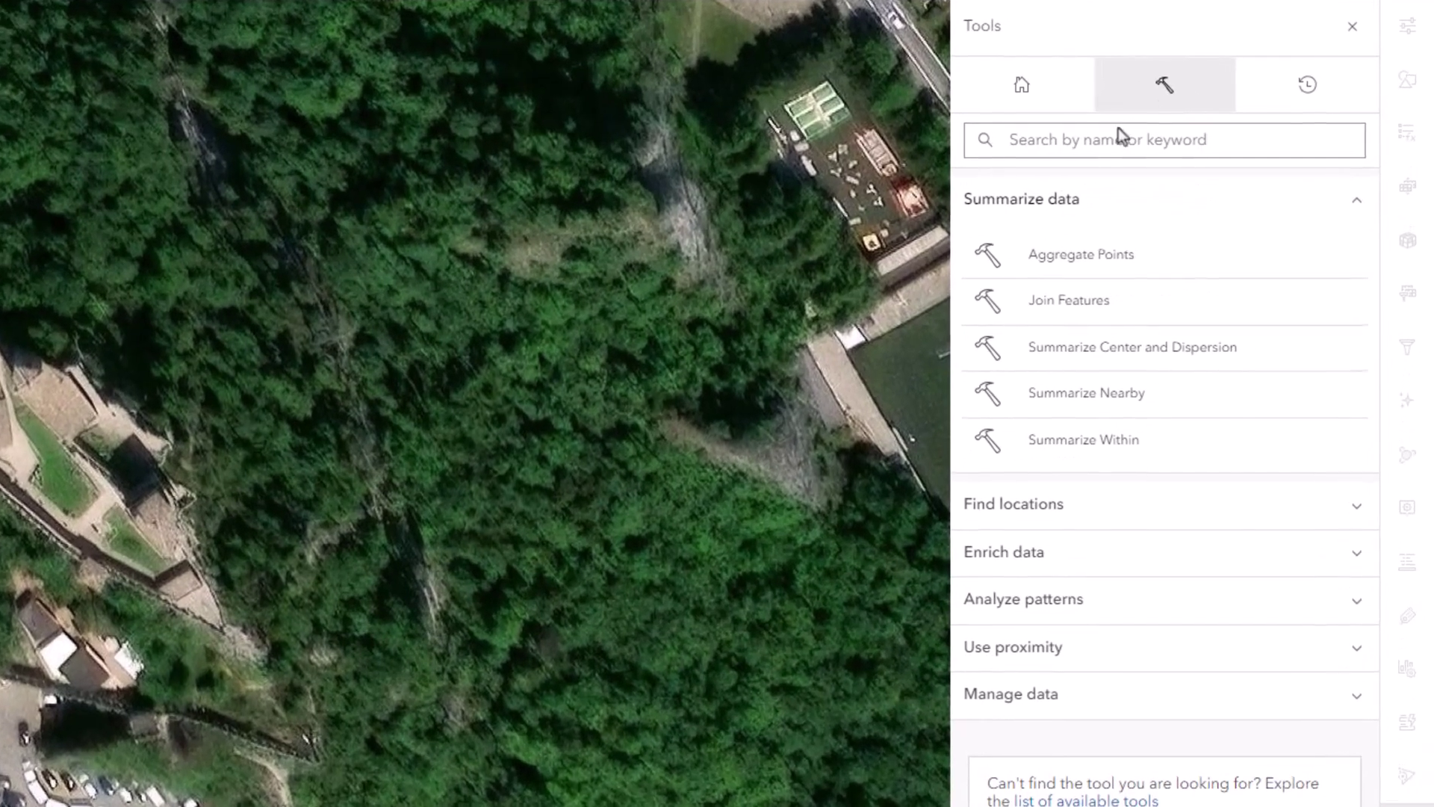
{"action": "left_click", "coordinate": [1174, 139]}
{"action": "type", "text": "view"}
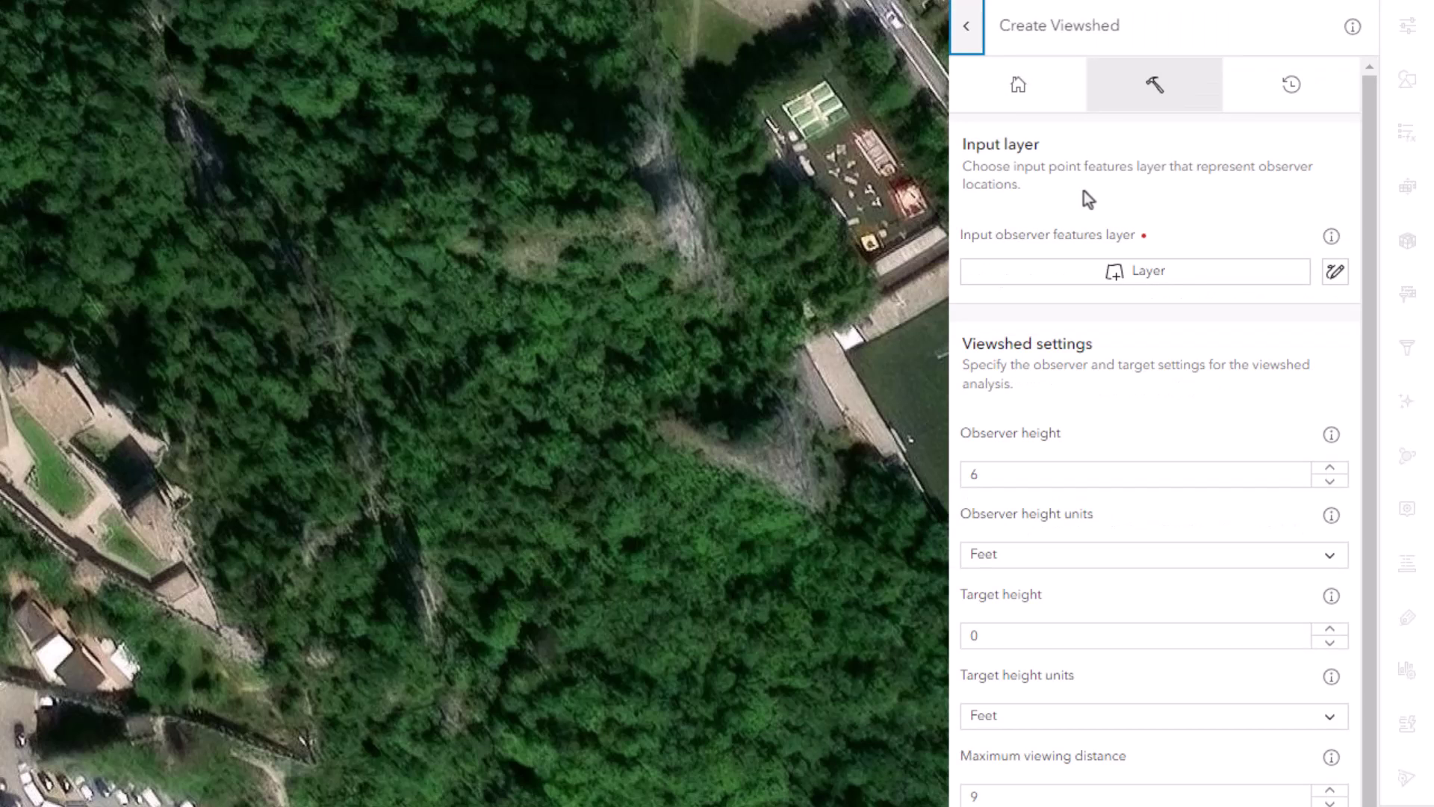
{"action": "left_click", "coordinate": [1335, 273]}
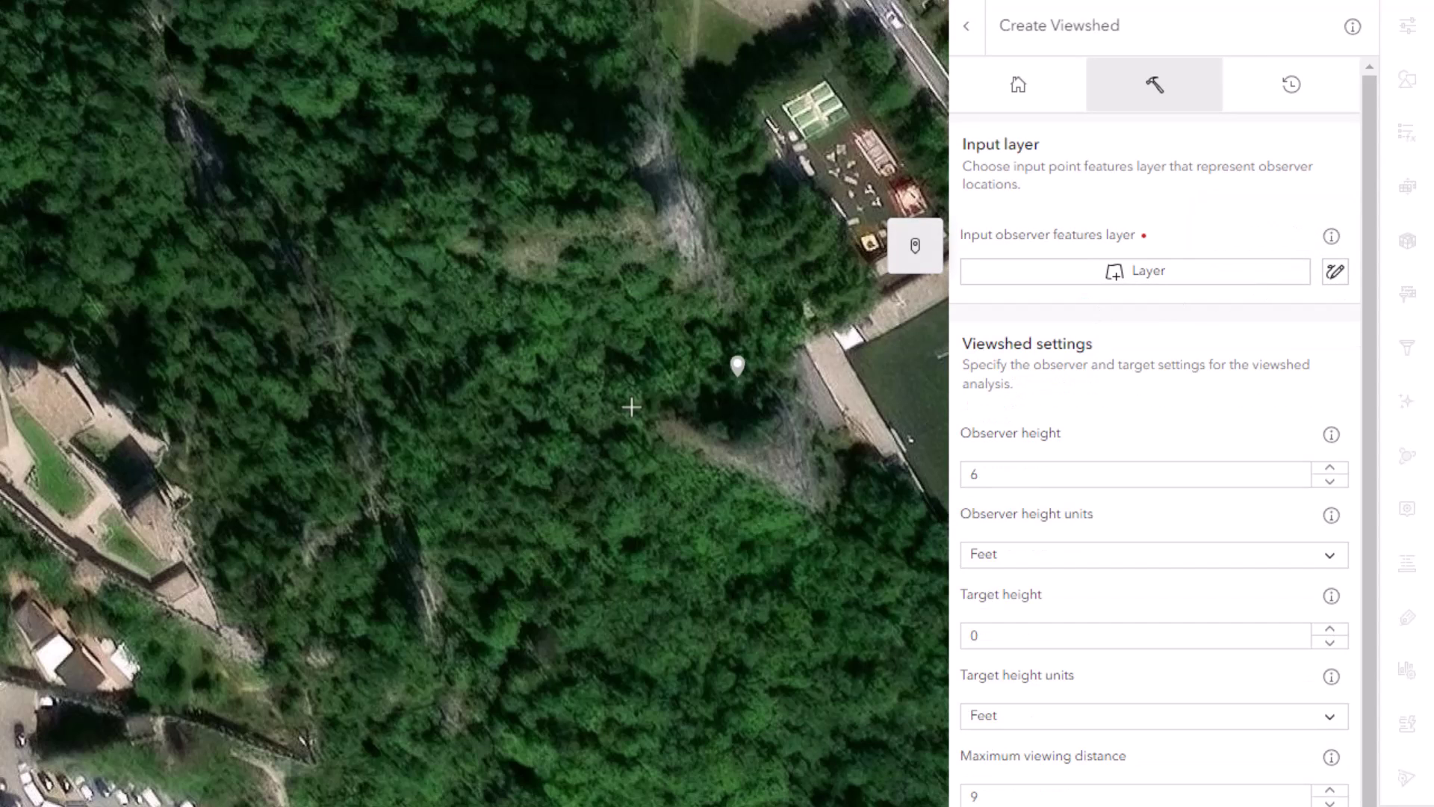
{"action": "left_click", "coordinate": [94, 554]}
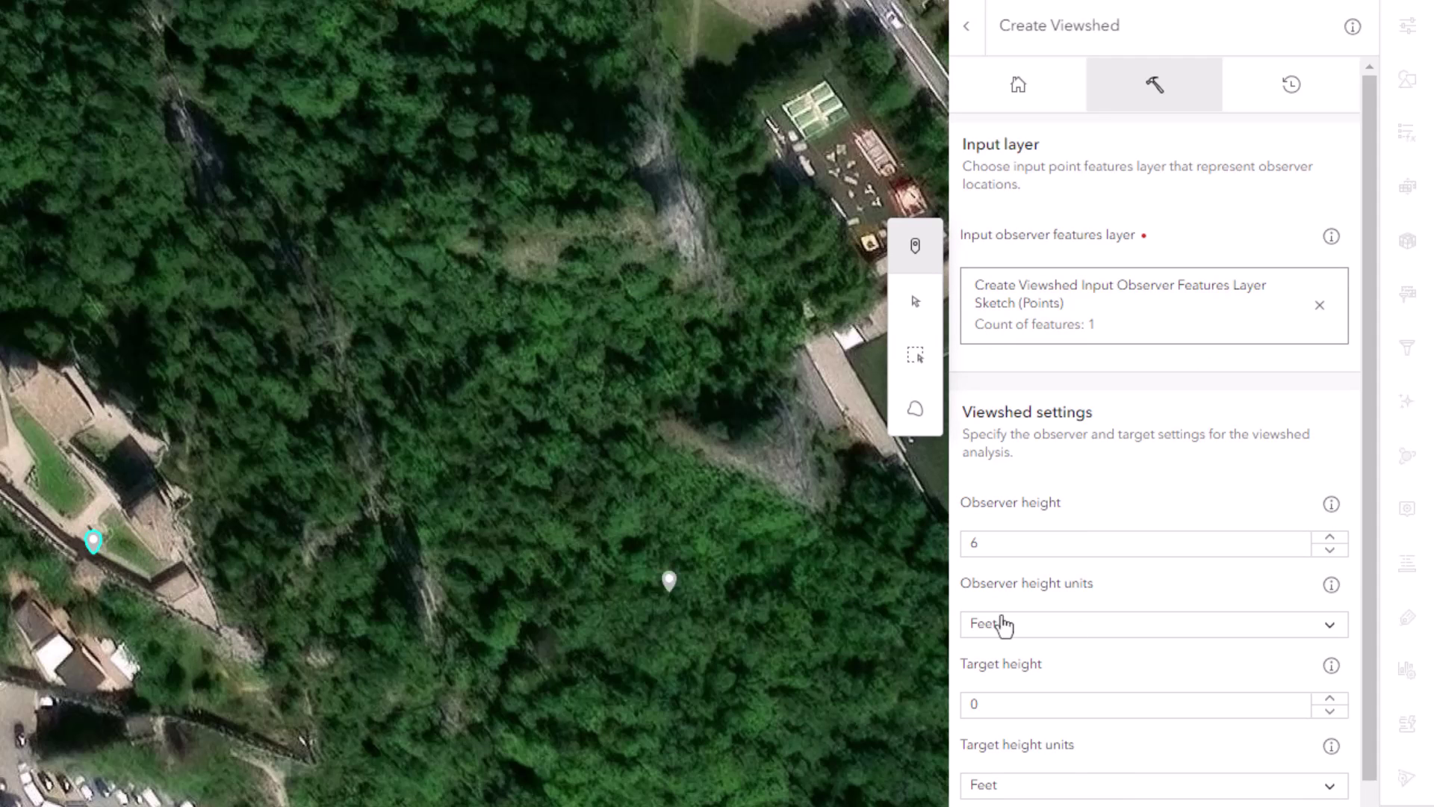
Step: Set the viewing distance units to Kilometers and the maximum viewing distance to 50
{"action": "left_click_drag", "start_coordinate": [1367, 599], "coordinate": [1351, 698]}
{"action": "double_click", "coordinate": [973, 382]}
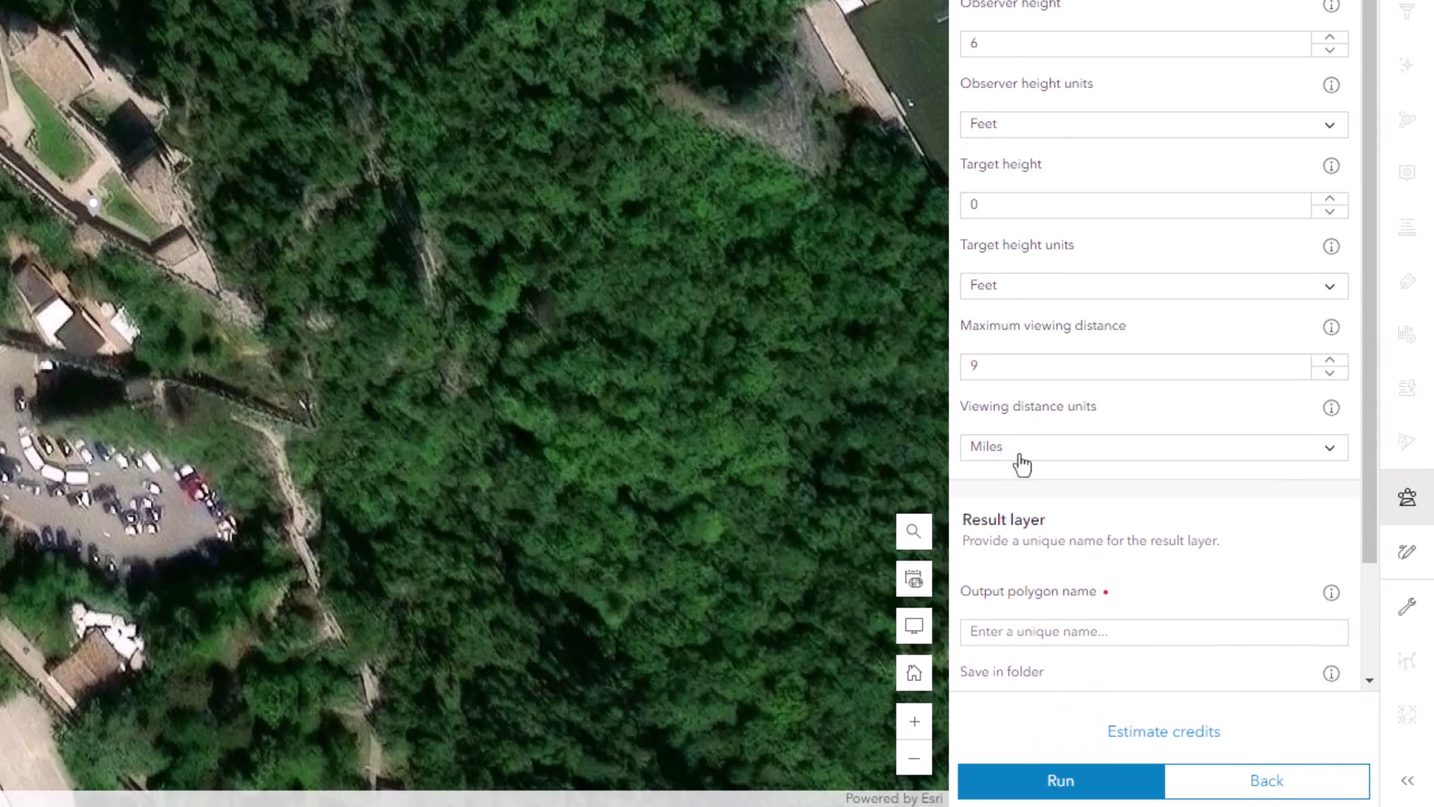
{"action": "left_click", "coordinate": [1025, 790]}
{"action": "left_click", "coordinate": [1027, 551]}
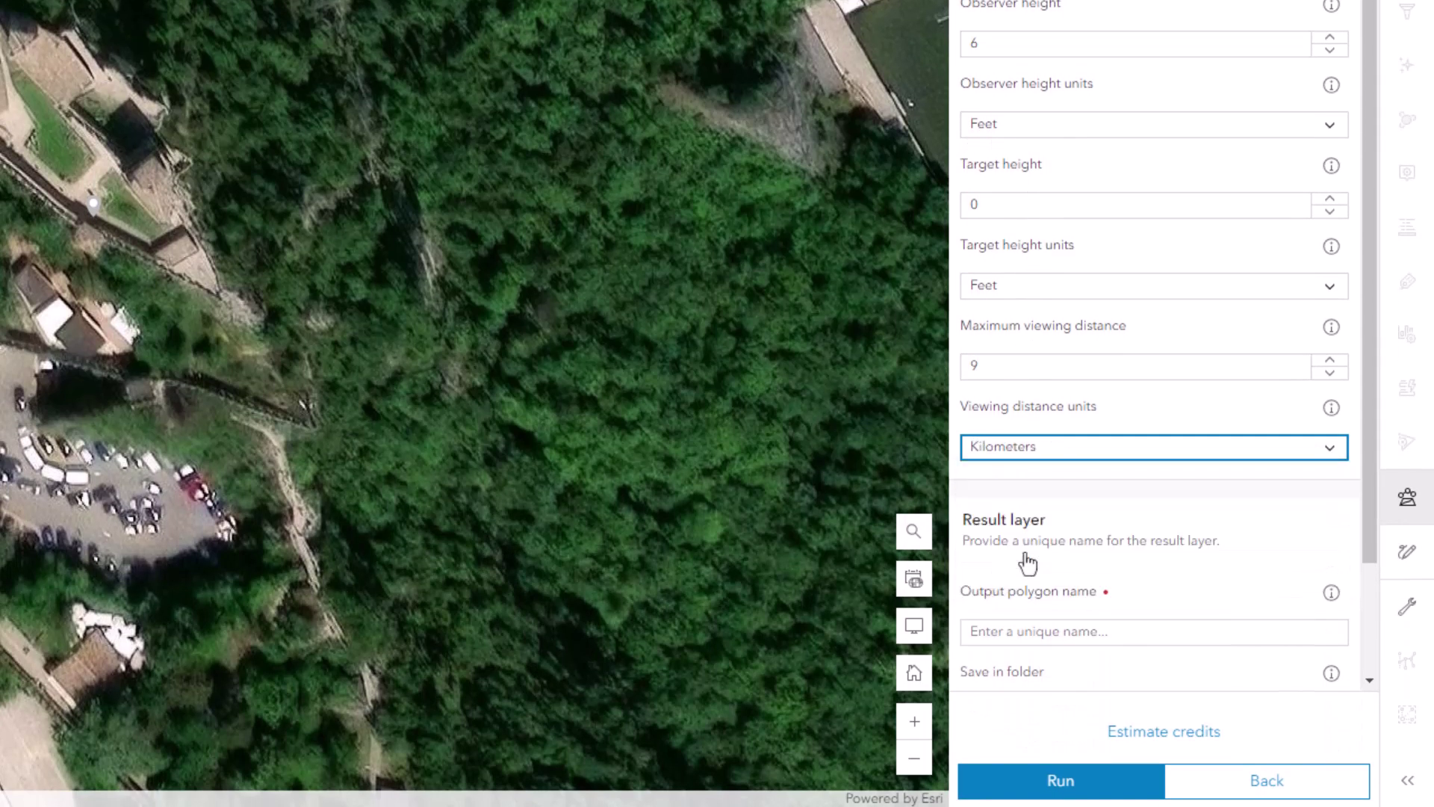
{"action": "double_click", "coordinate": [969, 367]}
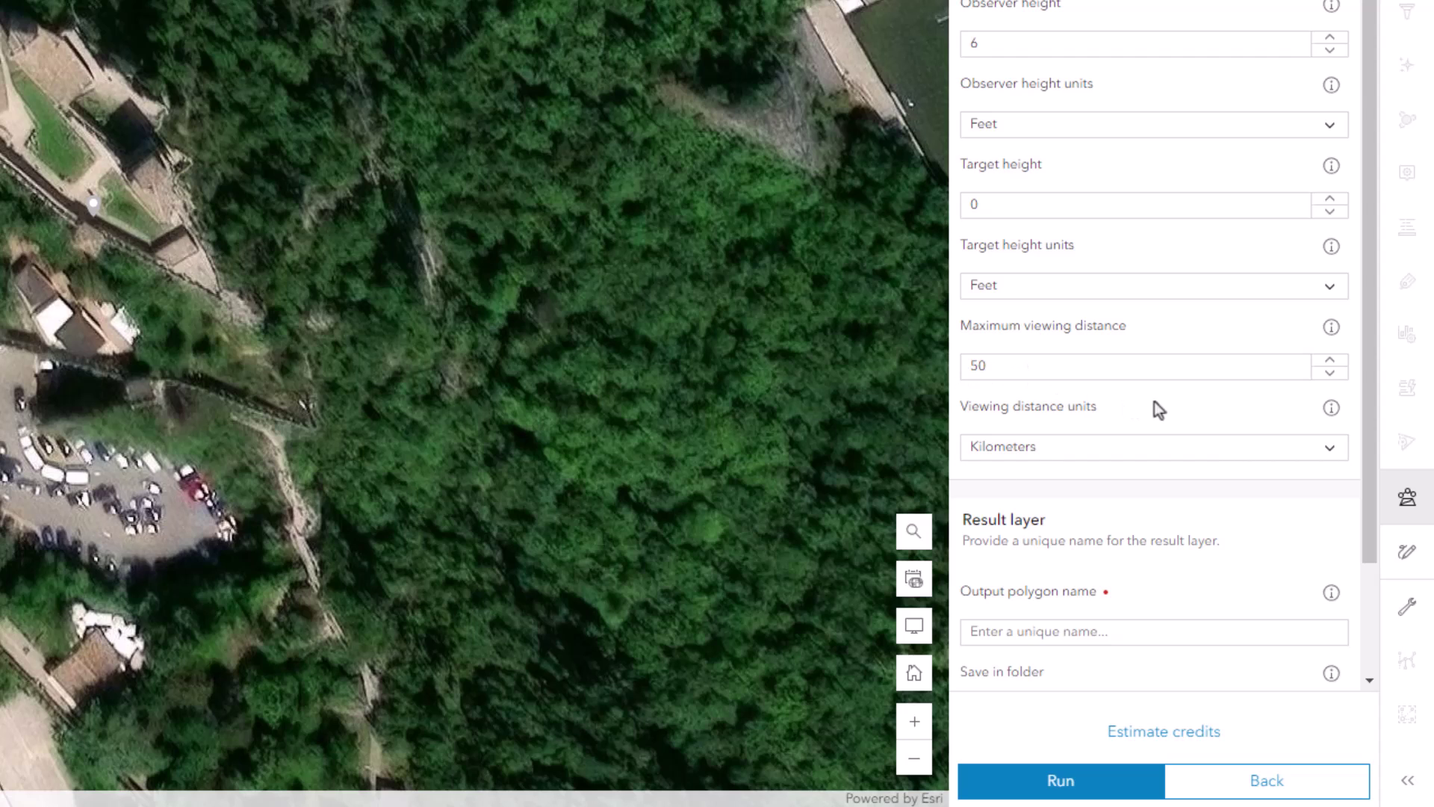
{"action": "scroll", "coordinate": [1270, 508], "scroll_direction": "down", "scroll_amount": 2}
Step: Name the output layer ViewFromAtop, estimate credits, and run the viewshed analysis
{"action": "left_click", "coordinate": [1111, 479]}
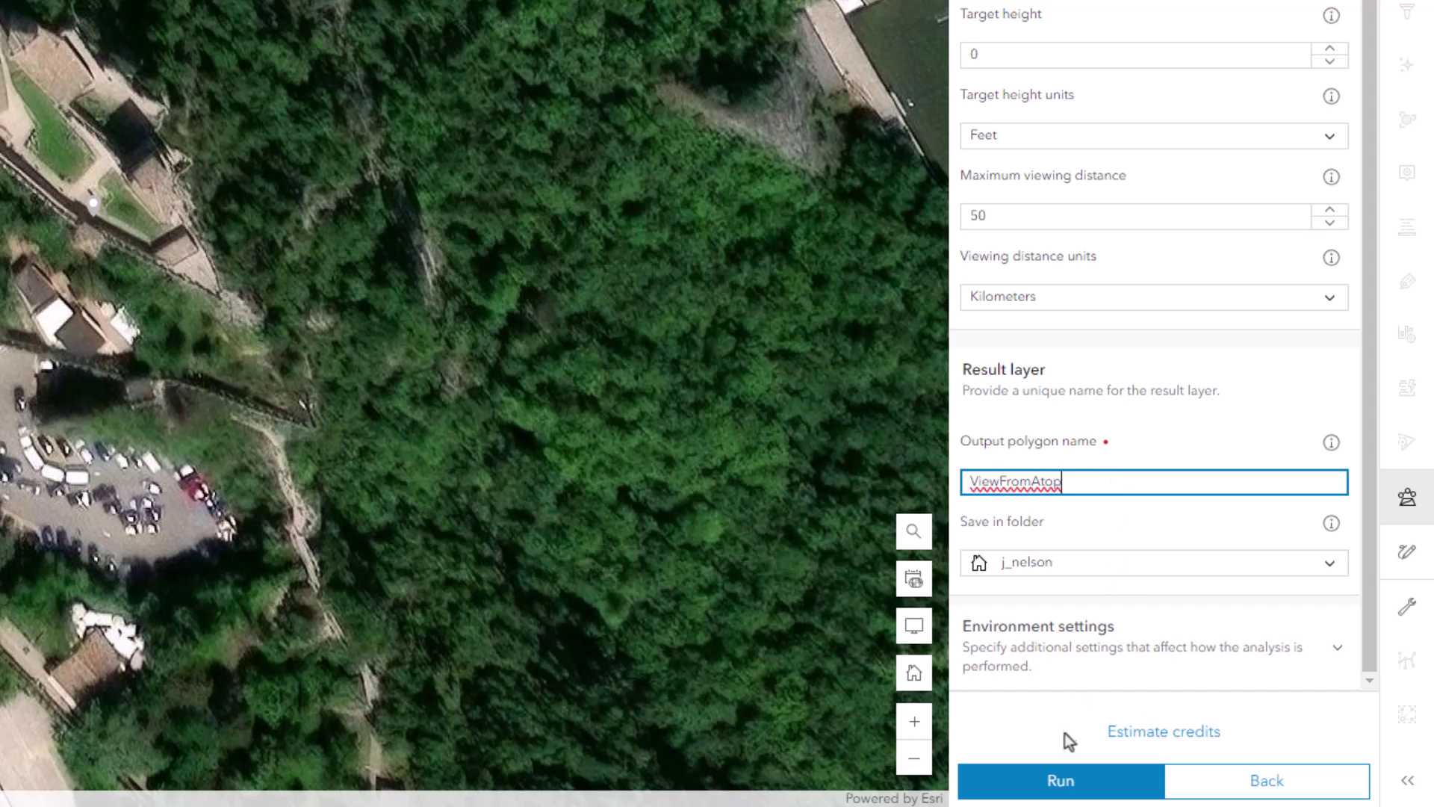
{"action": "left_click", "coordinate": [1184, 735]}
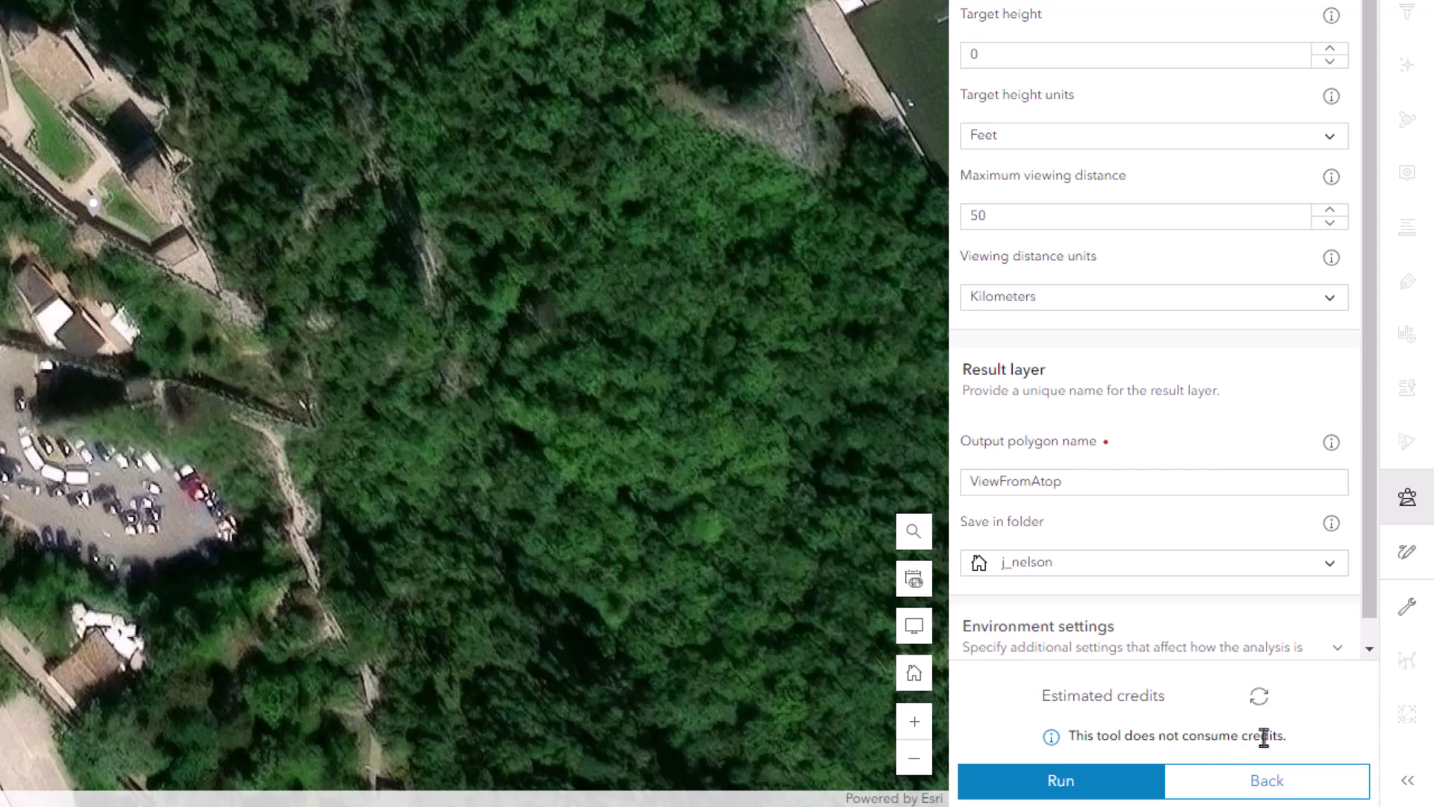
{"action": "left_click_drag", "start_coordinate": [1277, 734], "coordinate": [1078, 734]}
{"action": "left_click", "coordinate": [1073, 733]}
{"action": "left_click", "coordinate": [1061, 791]}
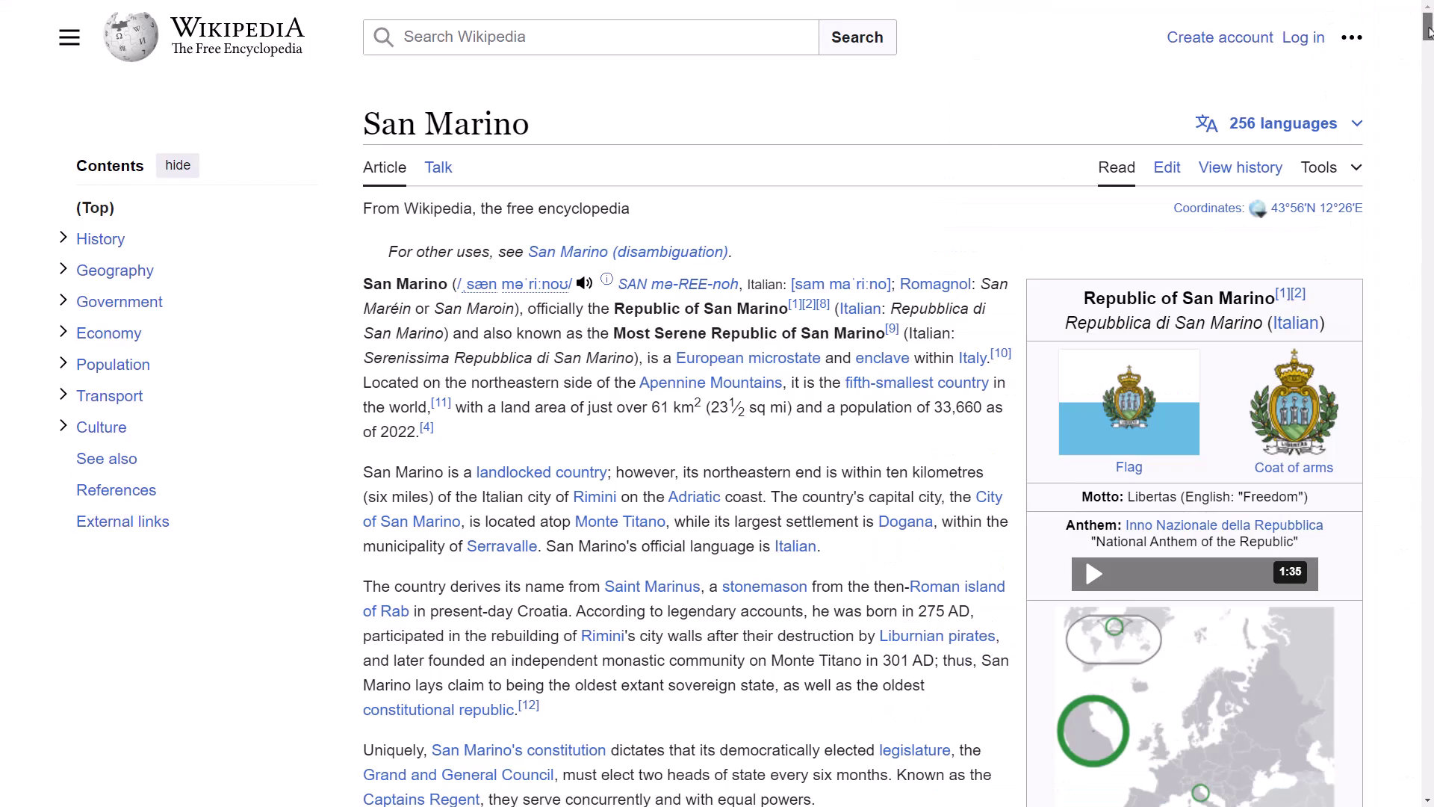
{"action": "left_click_drag", "start_coordinate": [1427, 30], "coordinate": [1426, 214]}
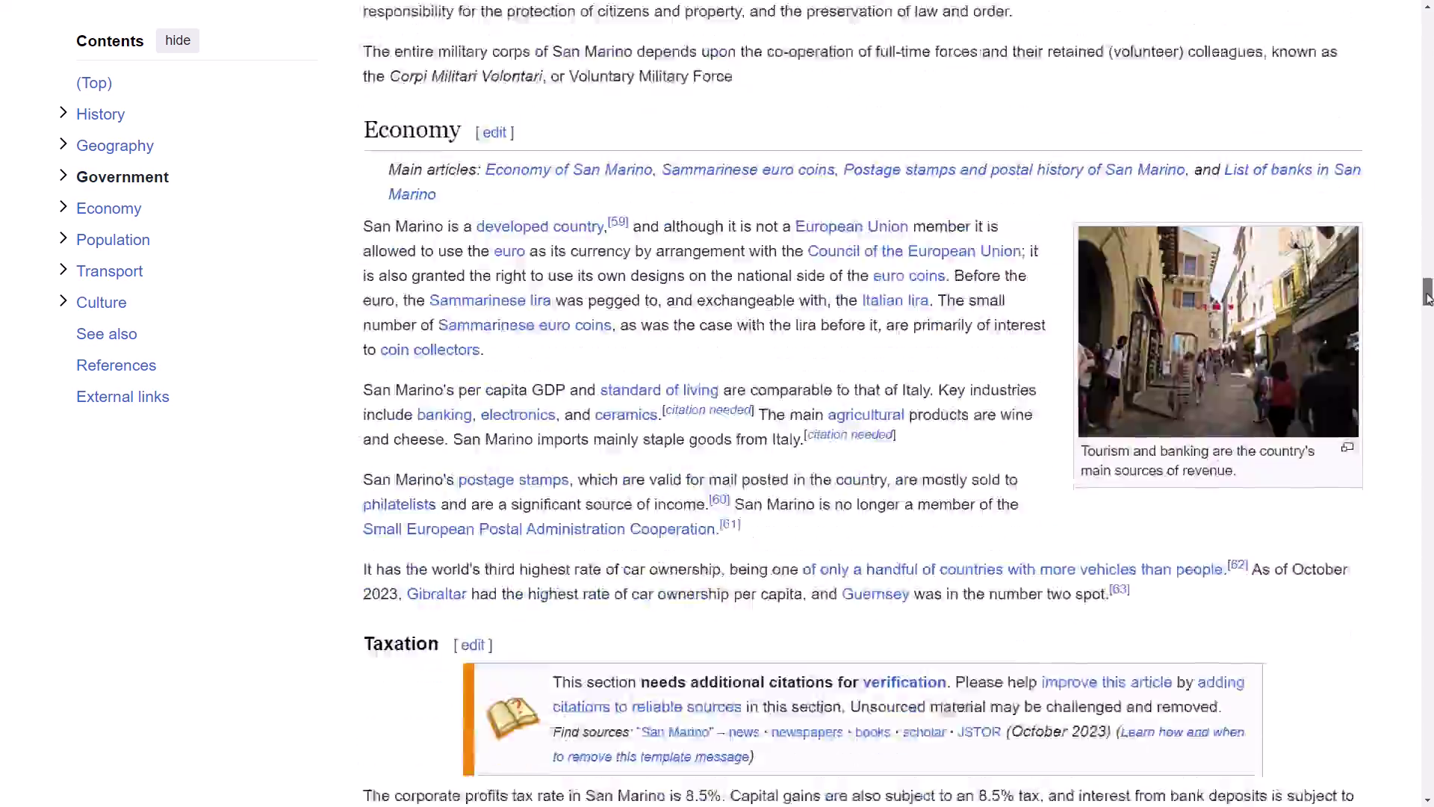
Step: Scroll the San Marino article down through its government and administrative divisions sections
{"action": "left_click_drag", "start_coordinate": [1426, 297], "coordinate": [1427, 508]}
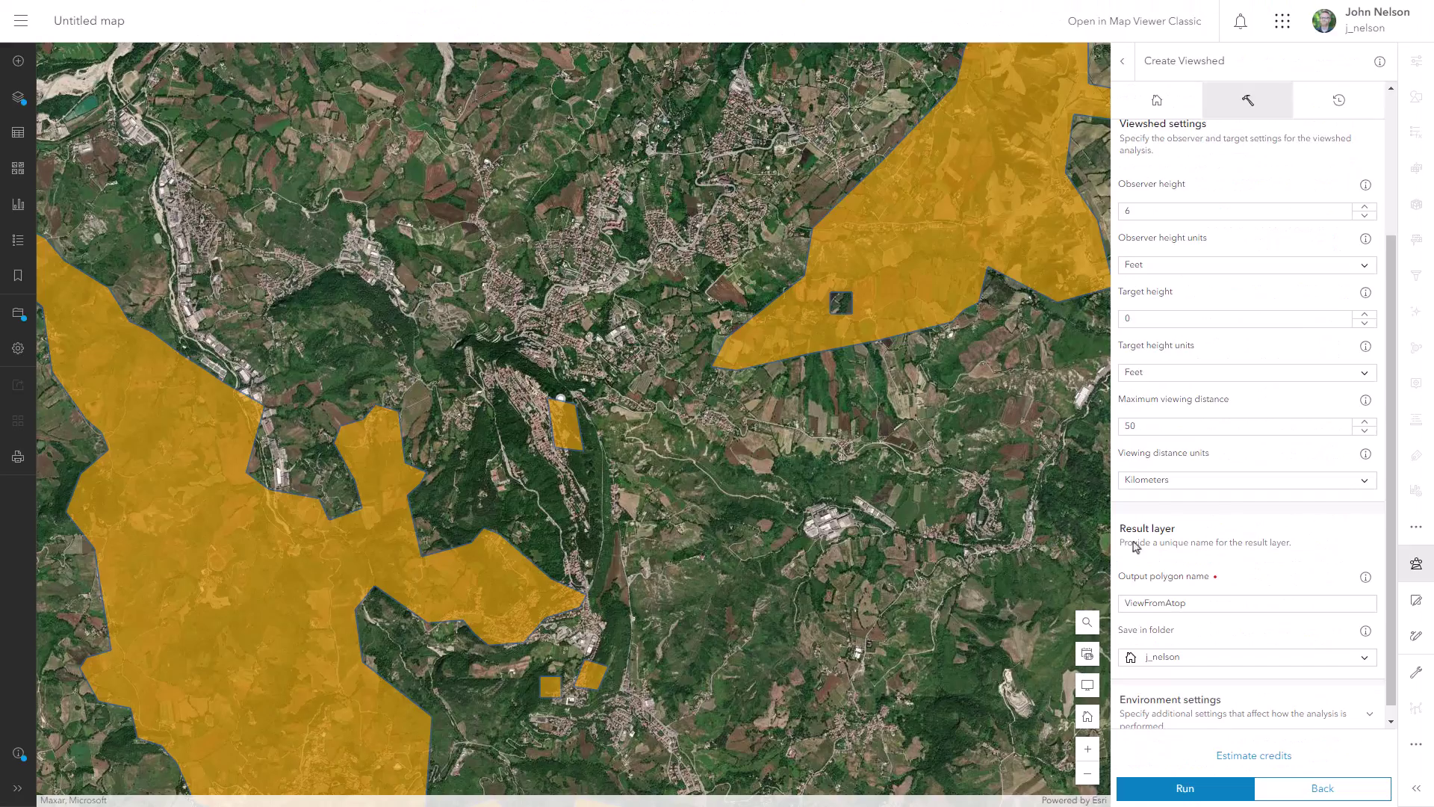
Step: Close the Create Viewshed panel and zoom out to the full viewshed over the coast and Adriatic
{"action": "left_click", "coordinate": [1413, 567]}
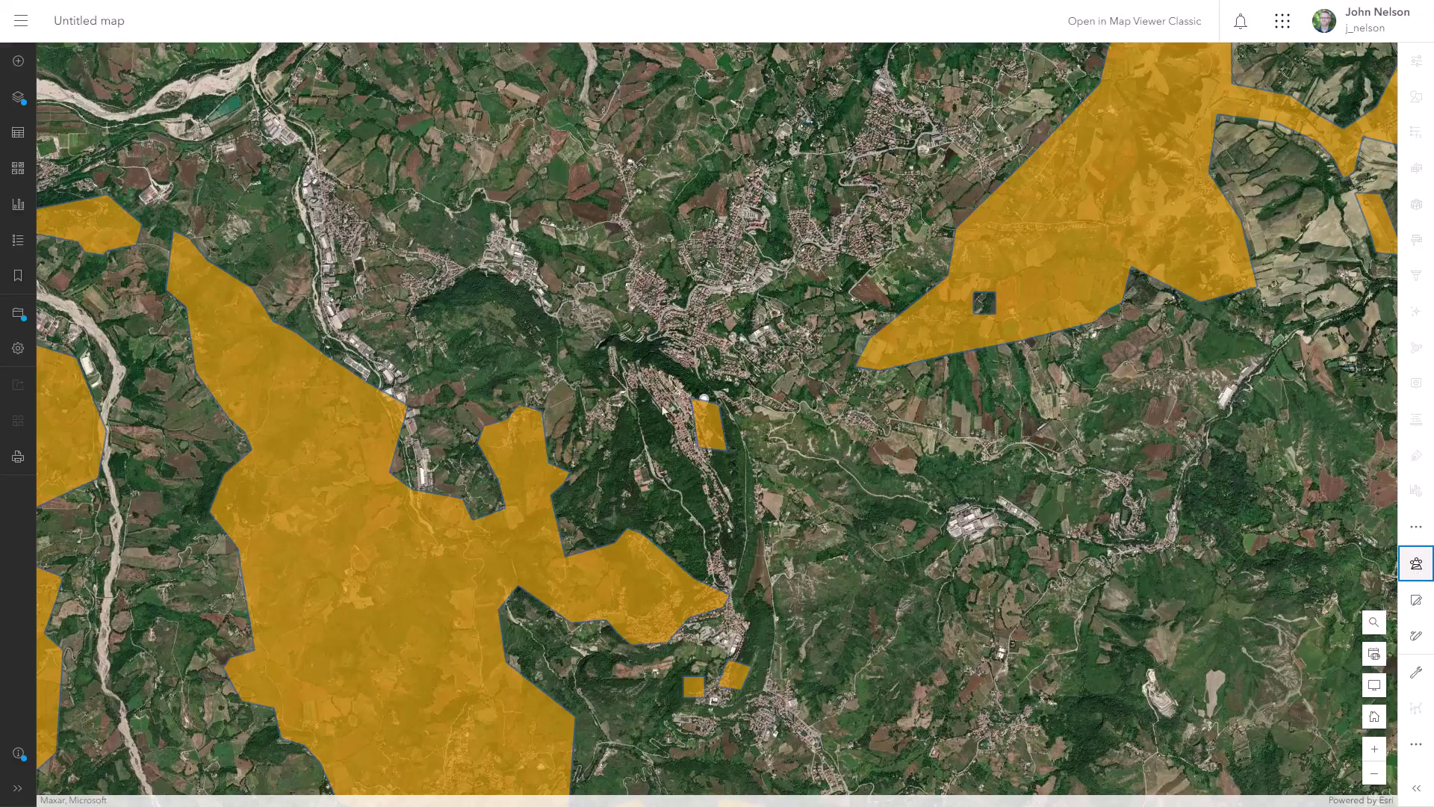
{"action": "scroll", "coordinate": [662, 409], "scroll_direction": "down", "scroll_amount": 3}
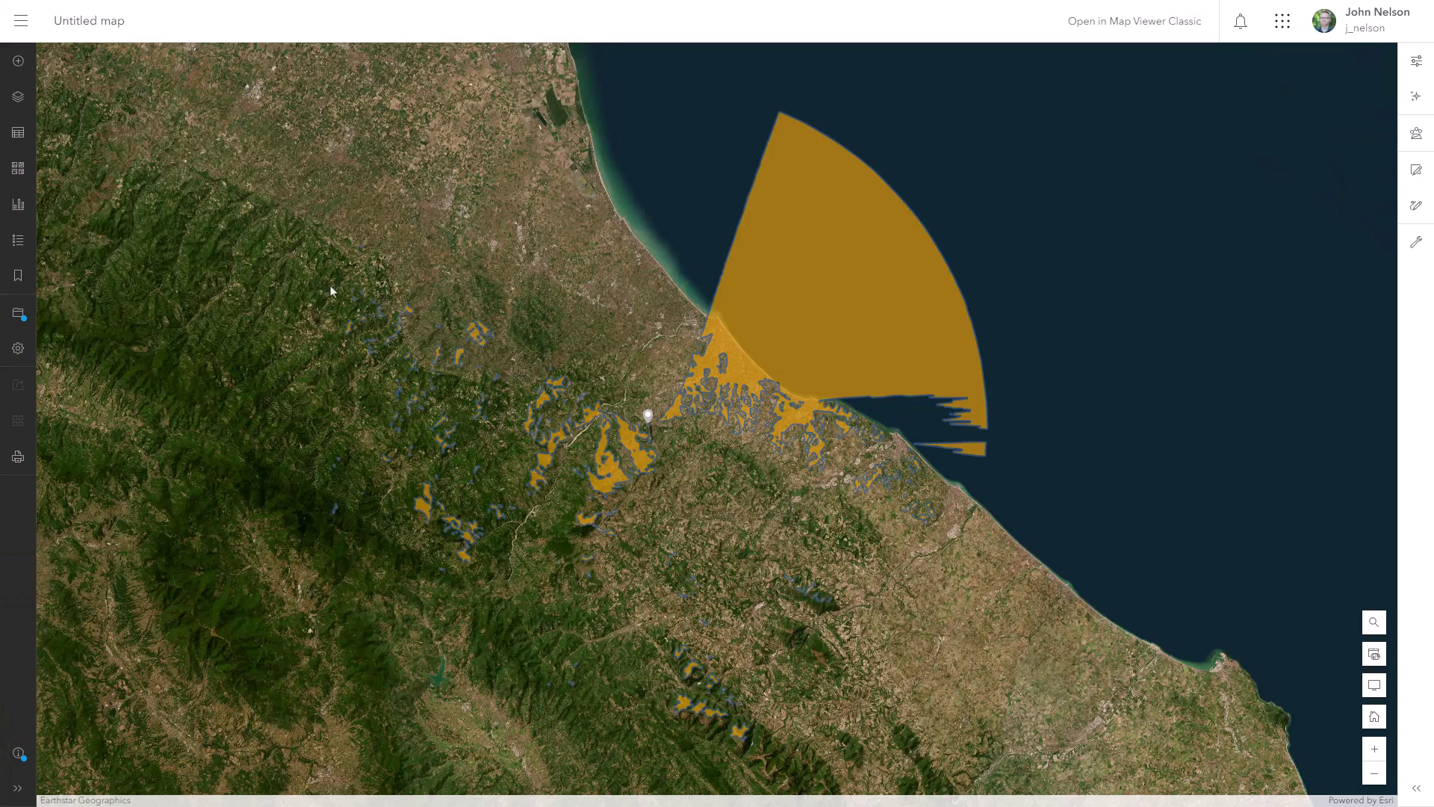
Step: Give the World Imagery basemap a Brightness & Contrast effect with brightness 40 and contrast 115
{"action": "left_click", "coordinate": [19, 176]}
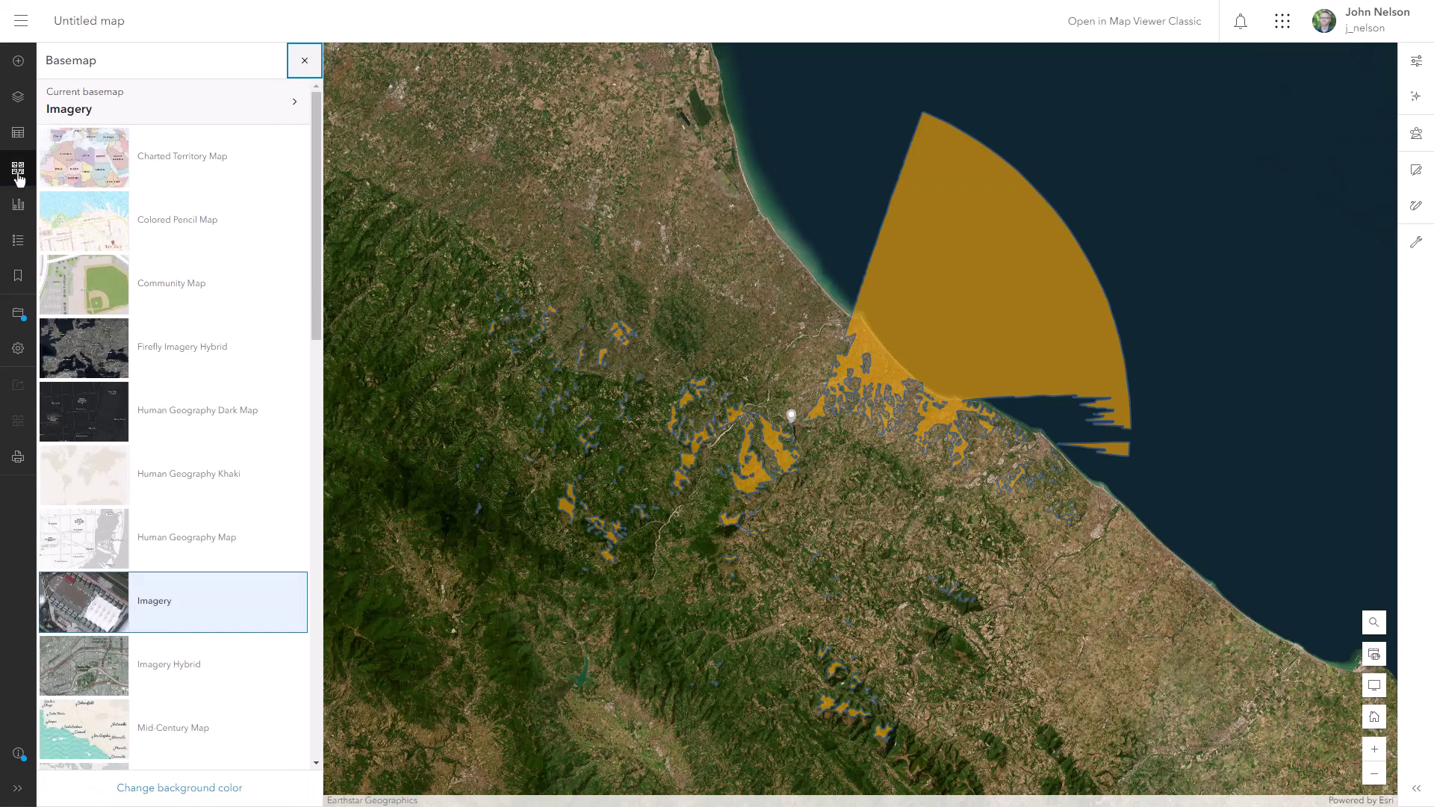
{"action": "left_click", "coordinate": [89, 108]}
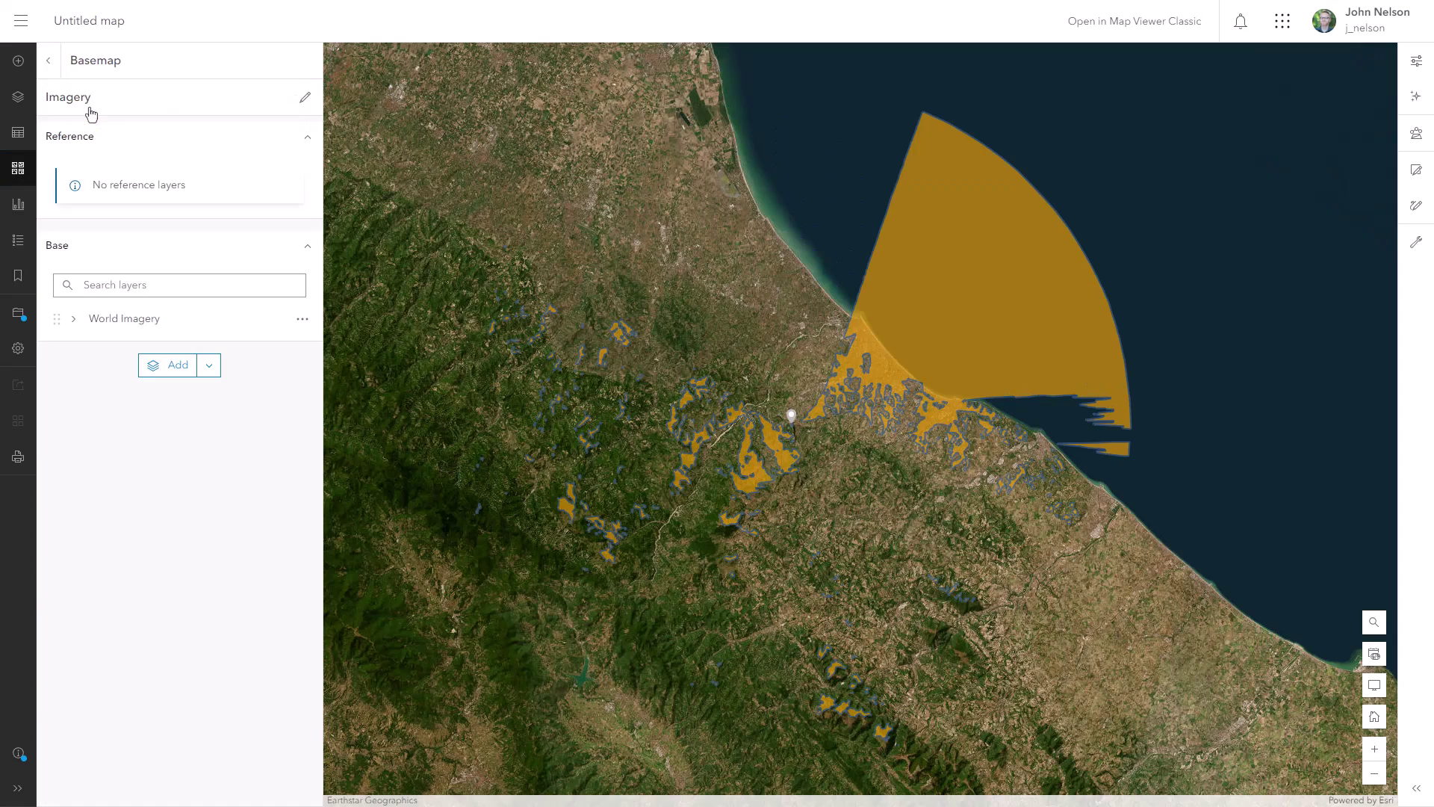
{"action": "left_click", "coordinate": [192, 329]}
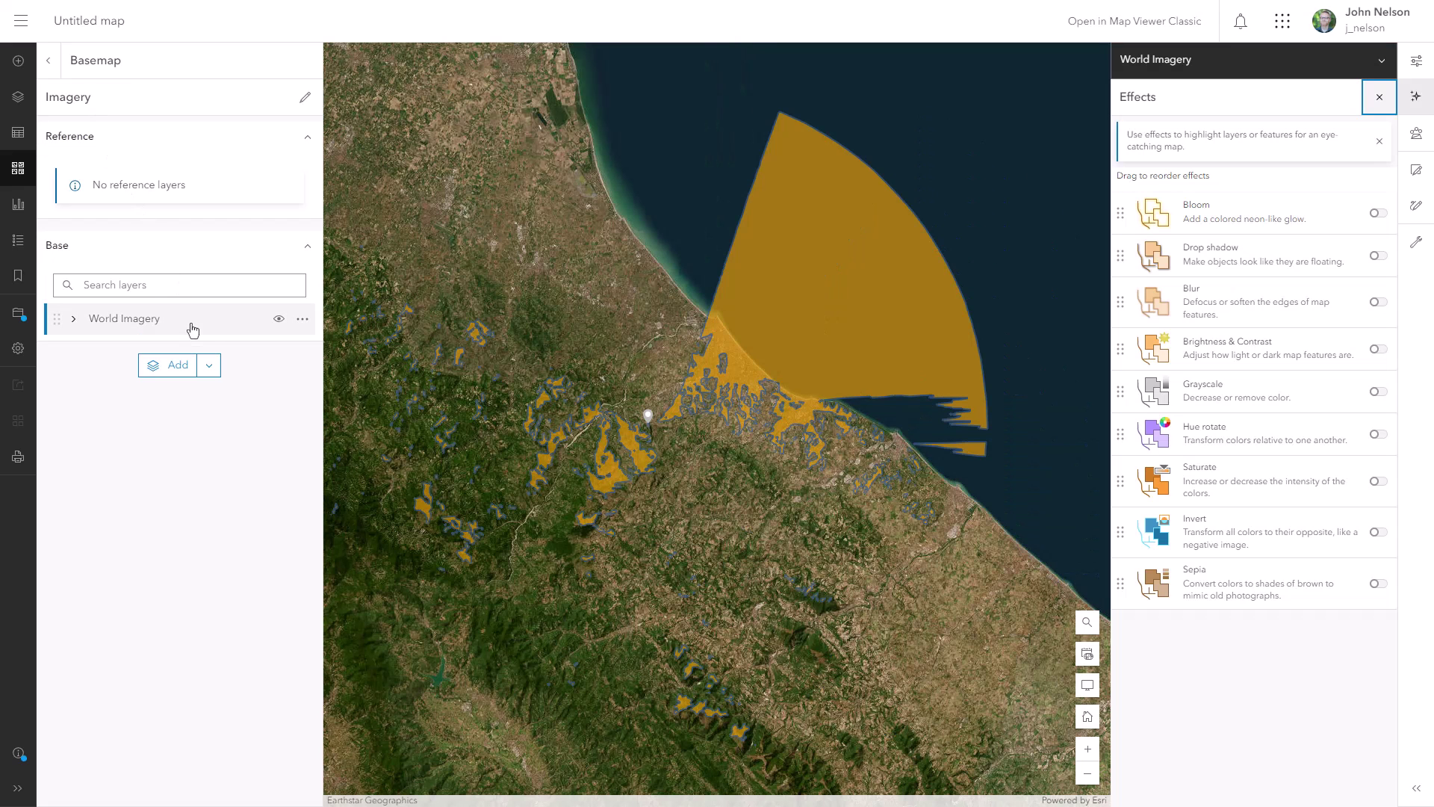
{"action": "left_click", "coordinate": [1378, 350]}
{"action": "left_click_drag", "start_coordinate": [919, 233], "coordinate": [901, 236]}
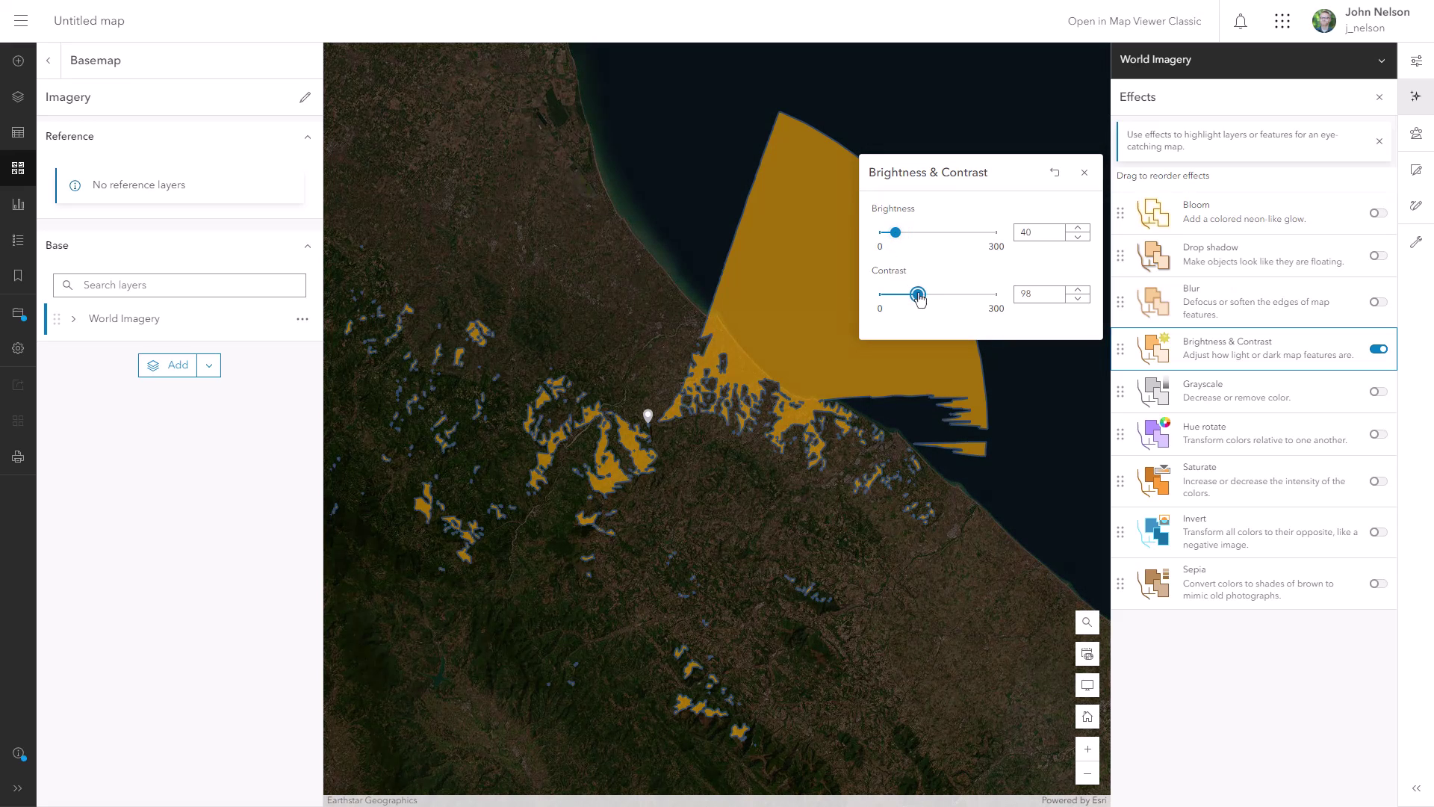
{"action": "left_click_drag", "start_coordinate": [918, 298], "coordinate": [923, 297]}
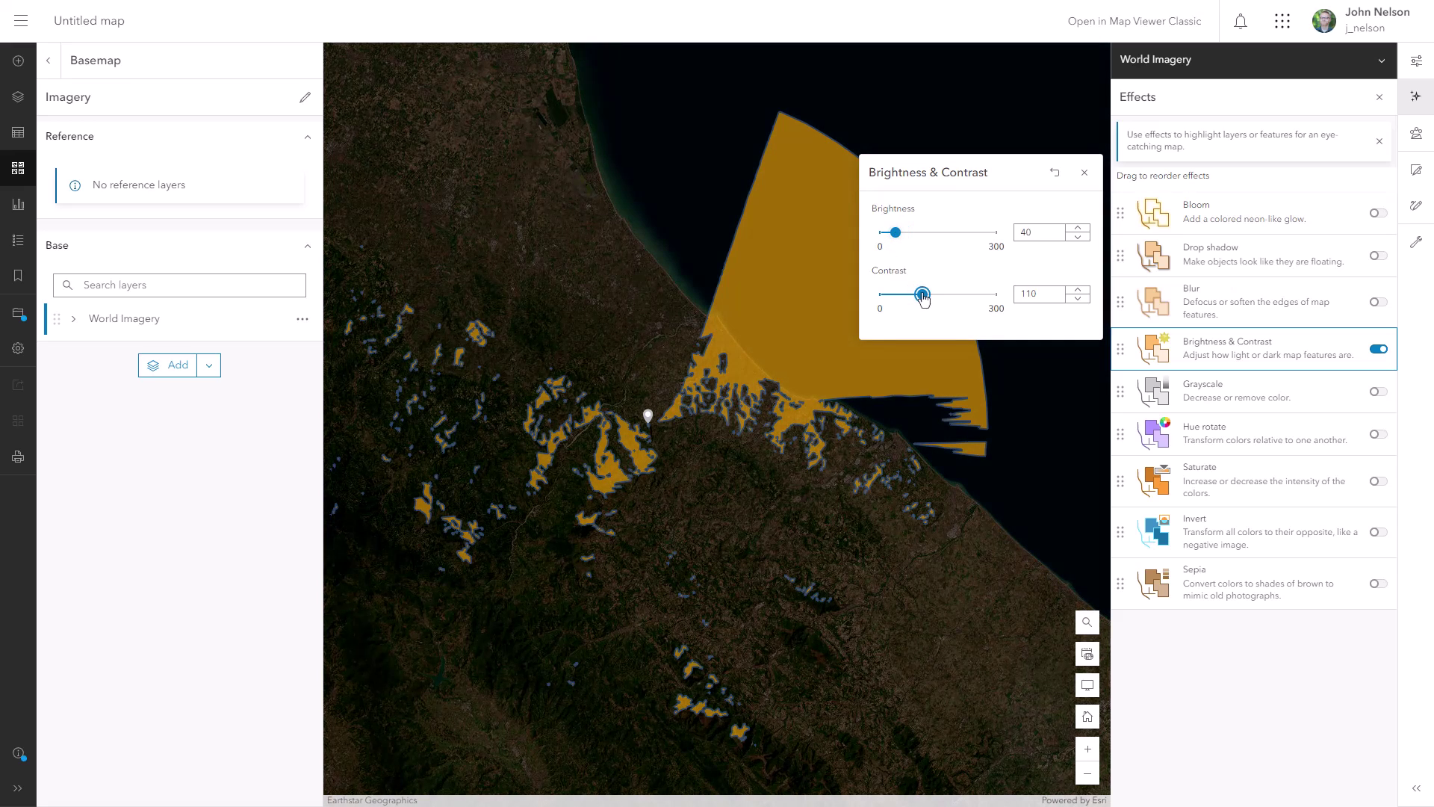
{"action": "left_click", "coordinate": [1087, 175]}
Step: Add a Saturate effect of 73 to the World Imagery basemap
{"action": "left_click", "coordinate": [1378, 481]}
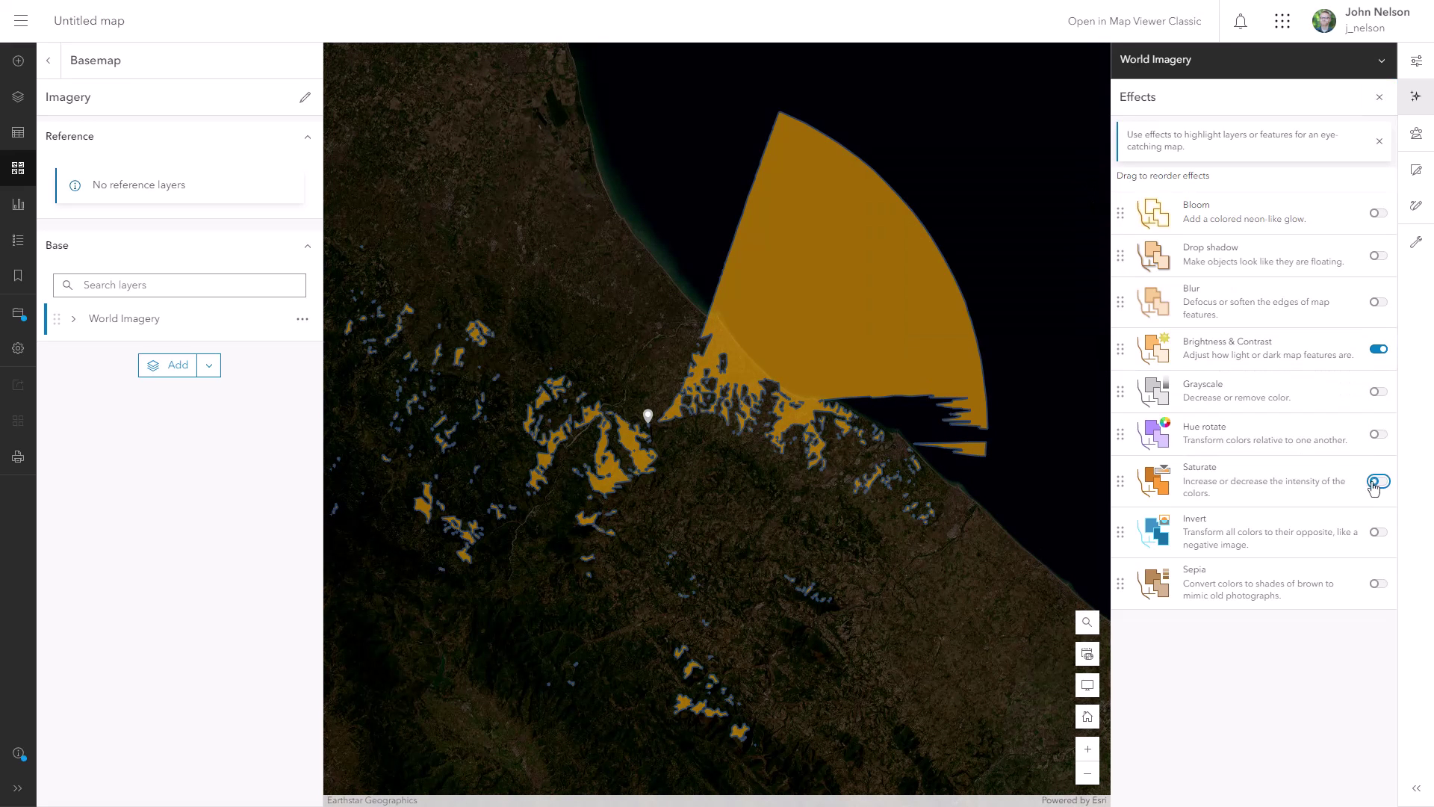
{"action": "left_click_drag", "start_coordinate": [938, 233], "coordinate": [923, 233]}
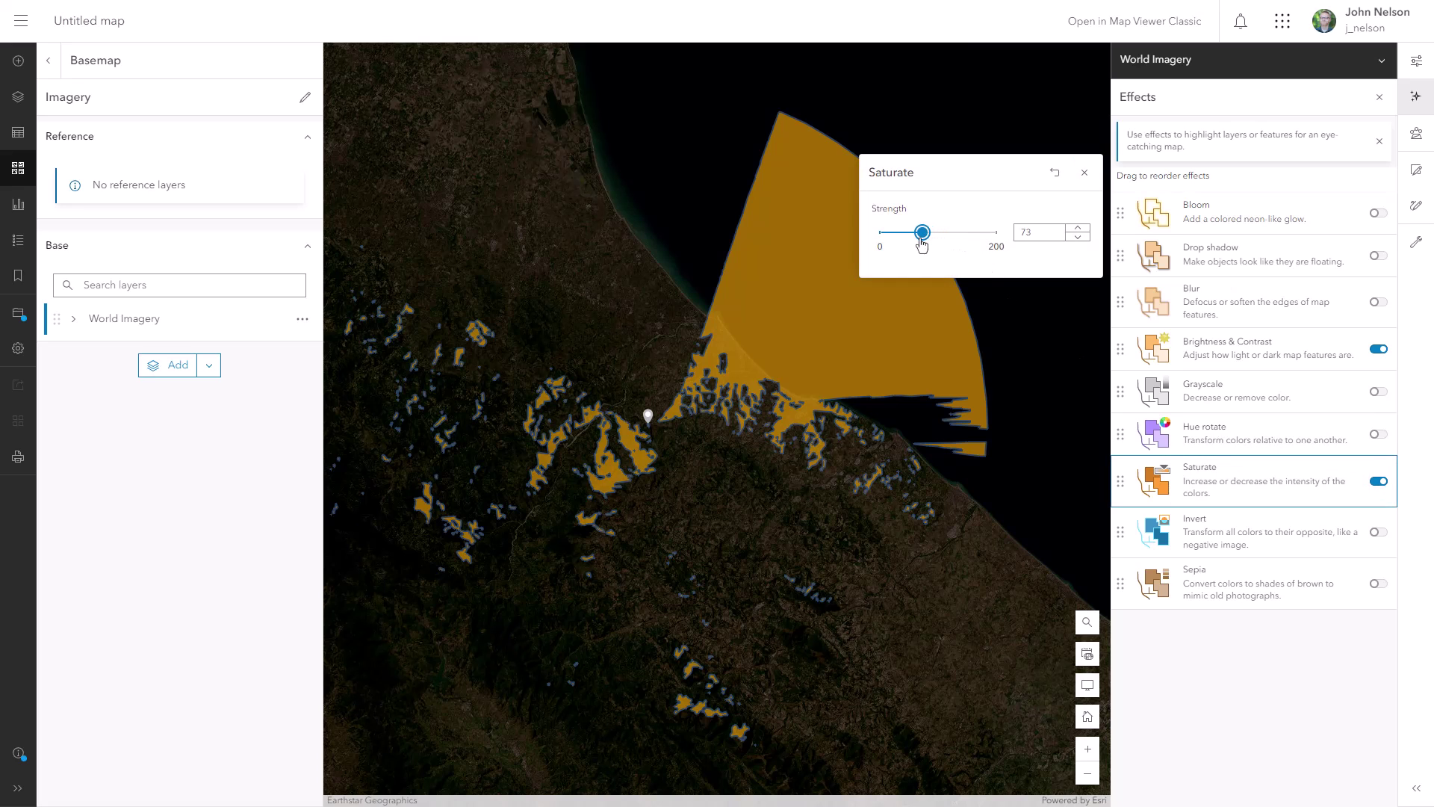
{"action": "left_click", "coordinate": [1084, 174]}
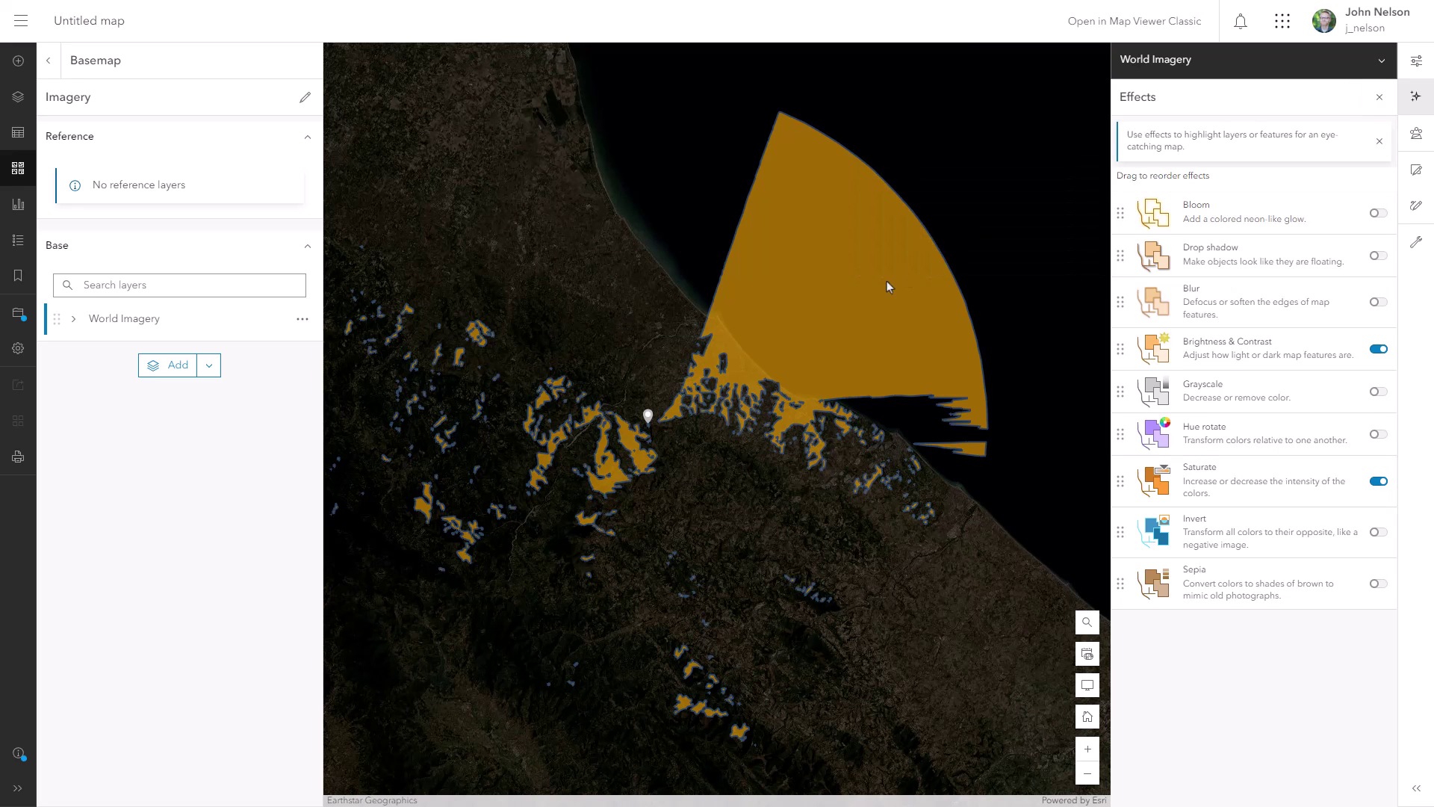
Step: Rename the observer sketch layer to Origin and move it to the top of the layer list
{"action": "left_click", "coordinate": [1379, 97]}
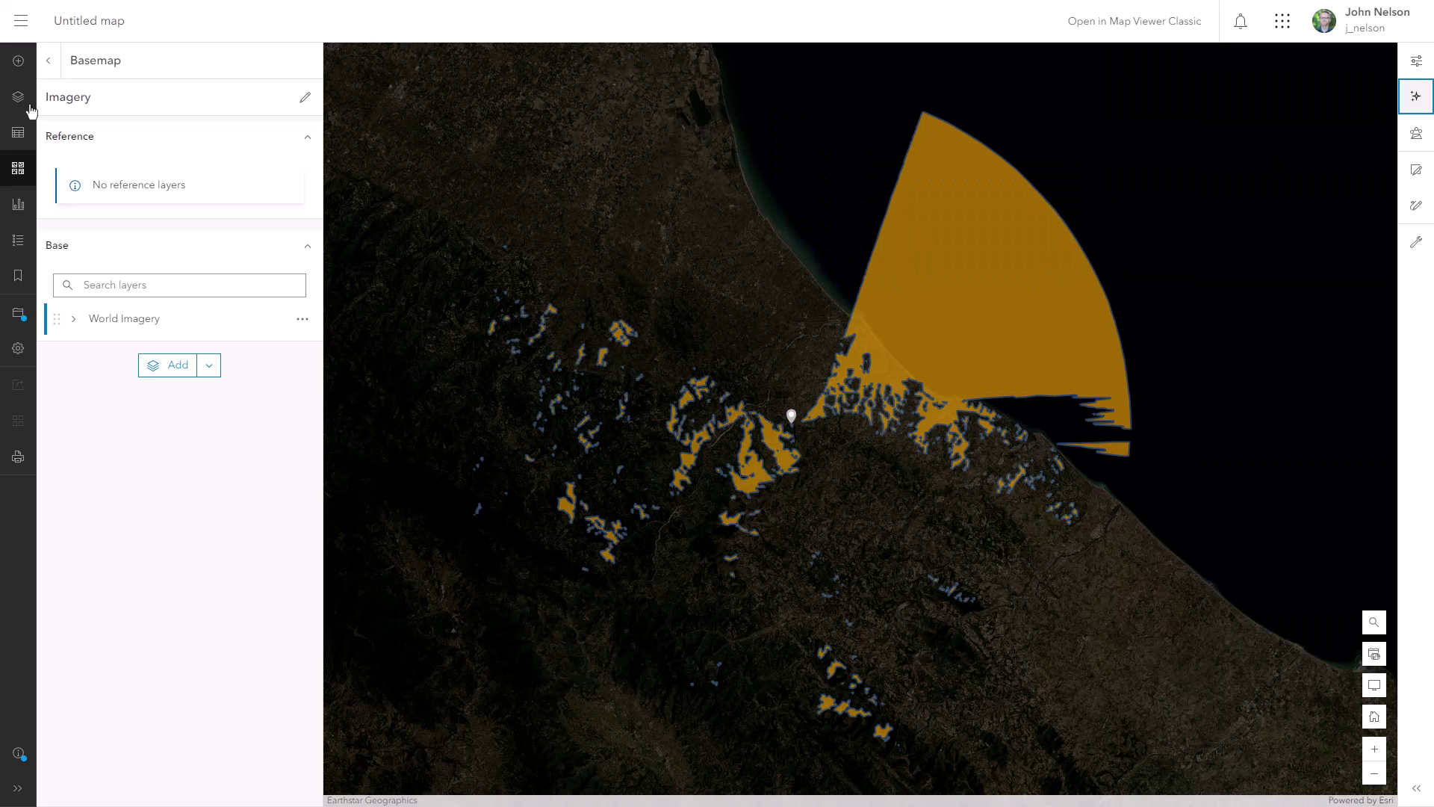
{"action": "left_click", "coordinate": [20, 105]}
{"action": "left_click", "coordinate": [309, 133]}
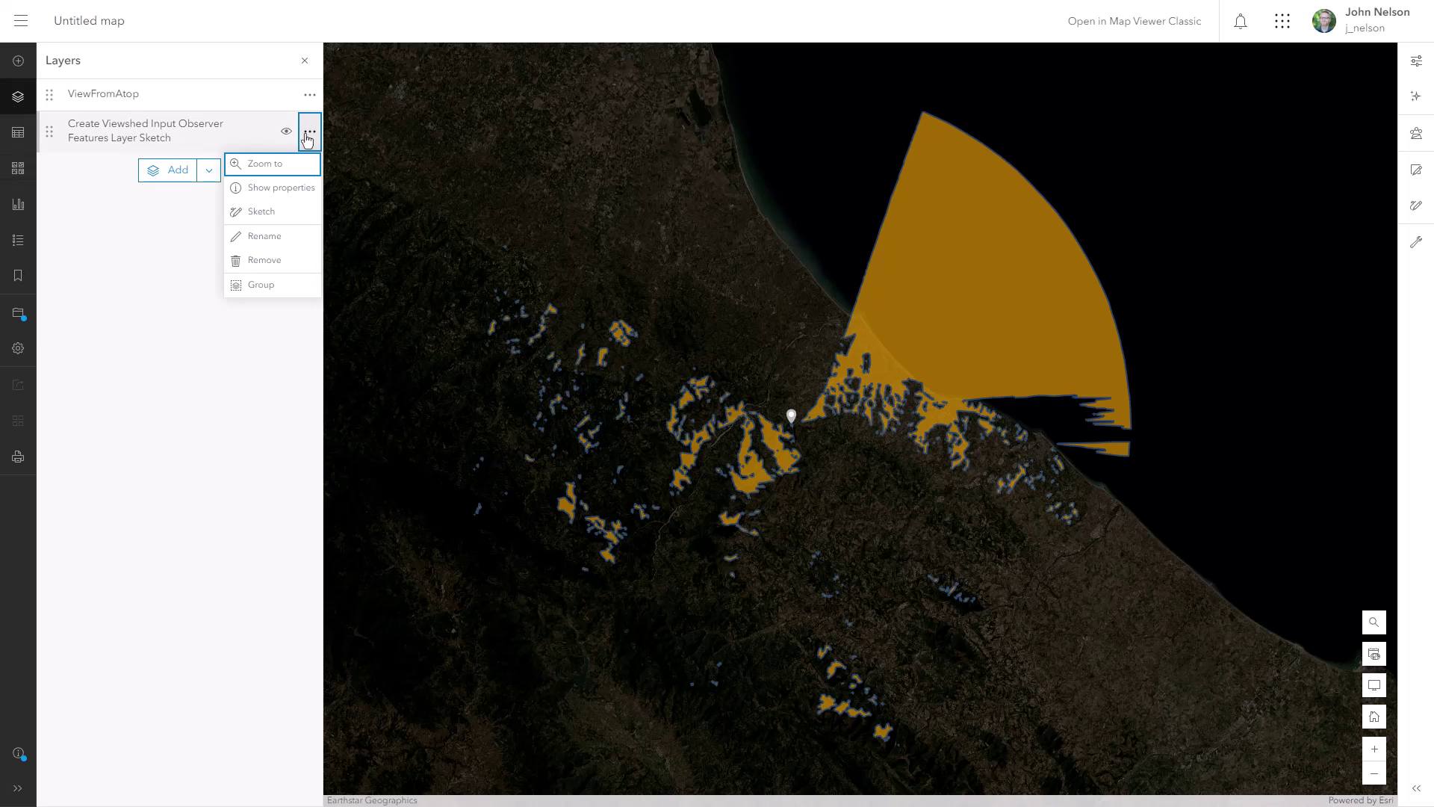
{"action": "left_click", "coordinate": [265, 236]}
{"action": "type", "text": "Origin"}
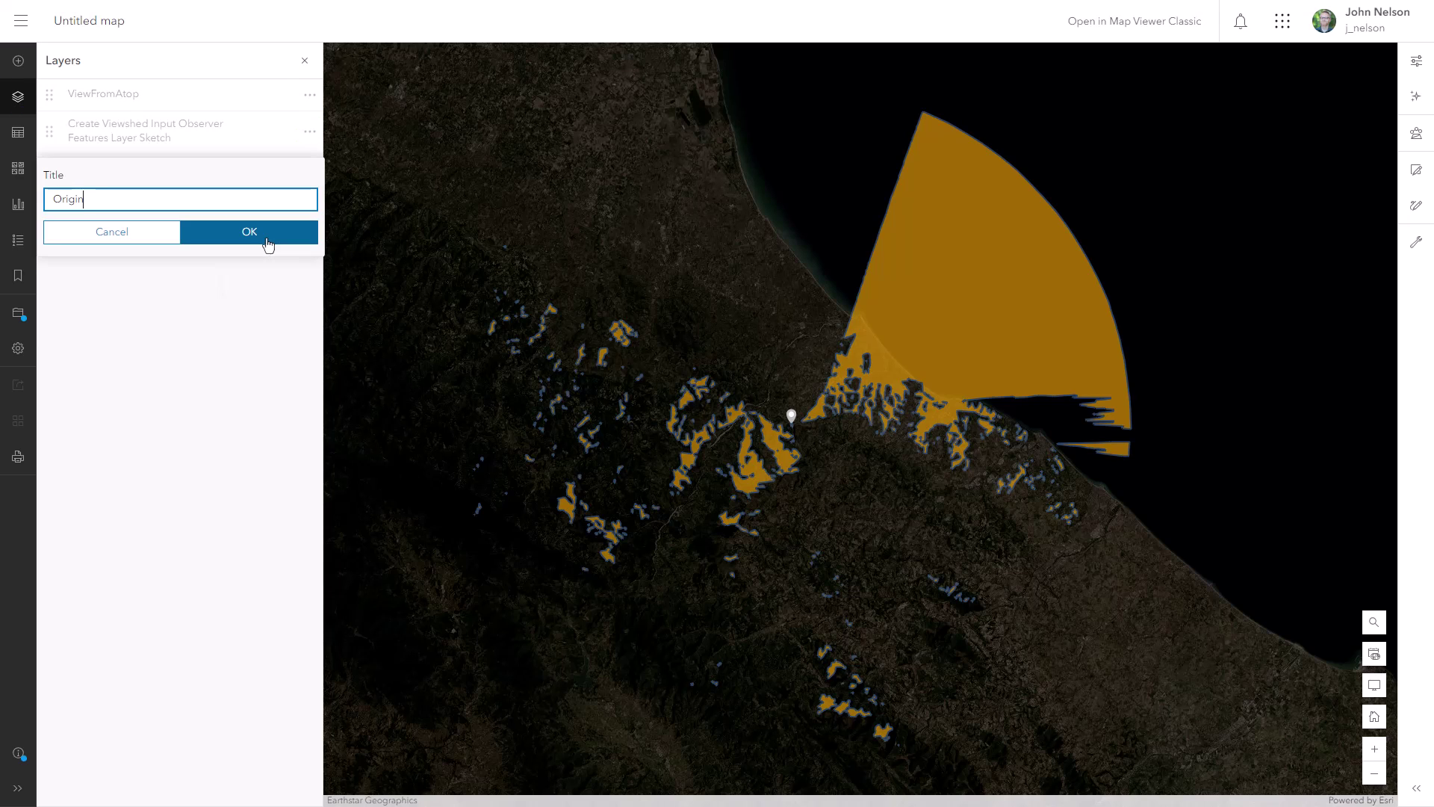
{"action": "left_click", "coordinate": [266, 241]}
{"action": "left_click_drag", "start_coordinate": [50, 128], "coordinate": [49, 93]}
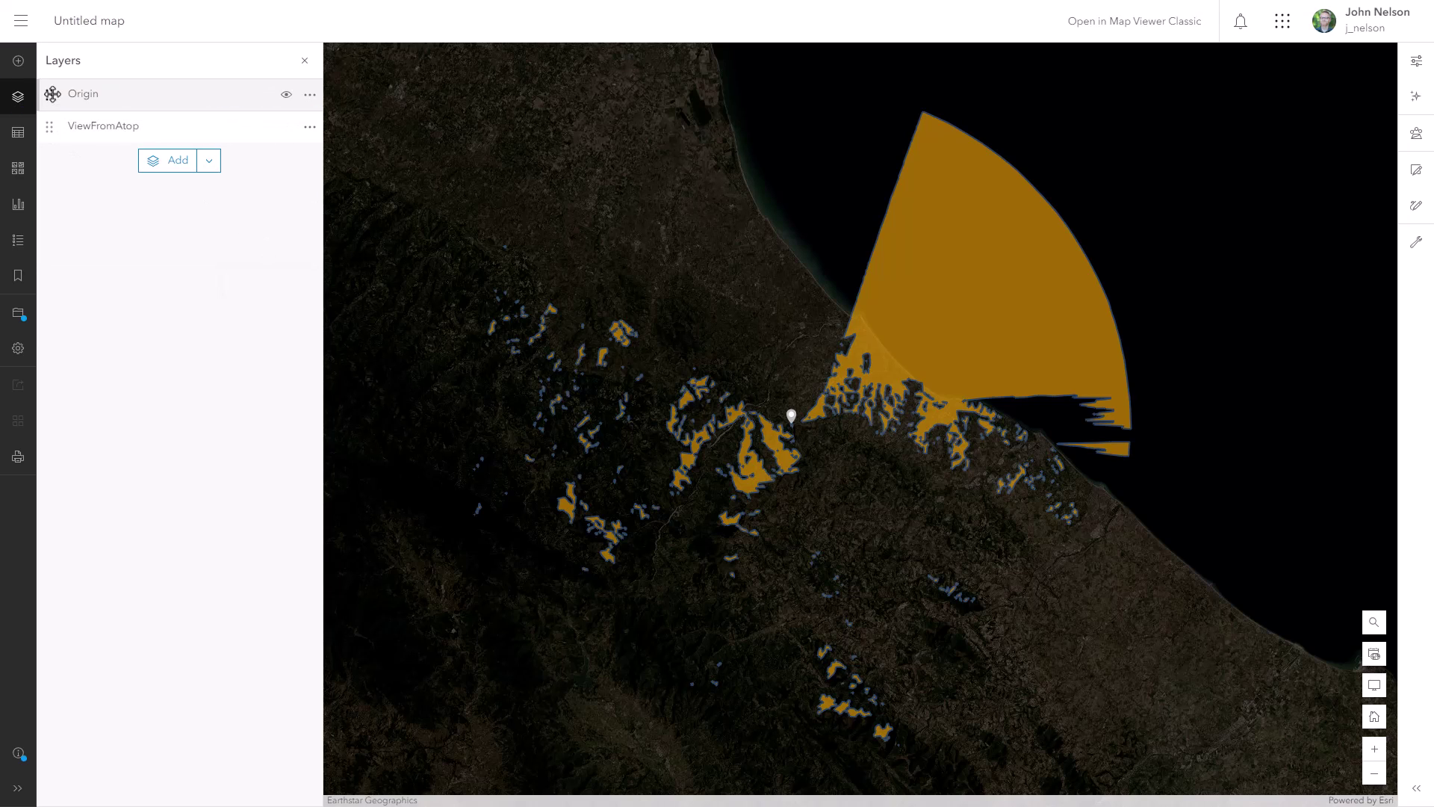
Step: Set ViewFromAtop transparency to 0% and give its polygon symbol no outline color
{"action": "left_click", "coordinate": [162, 133]}
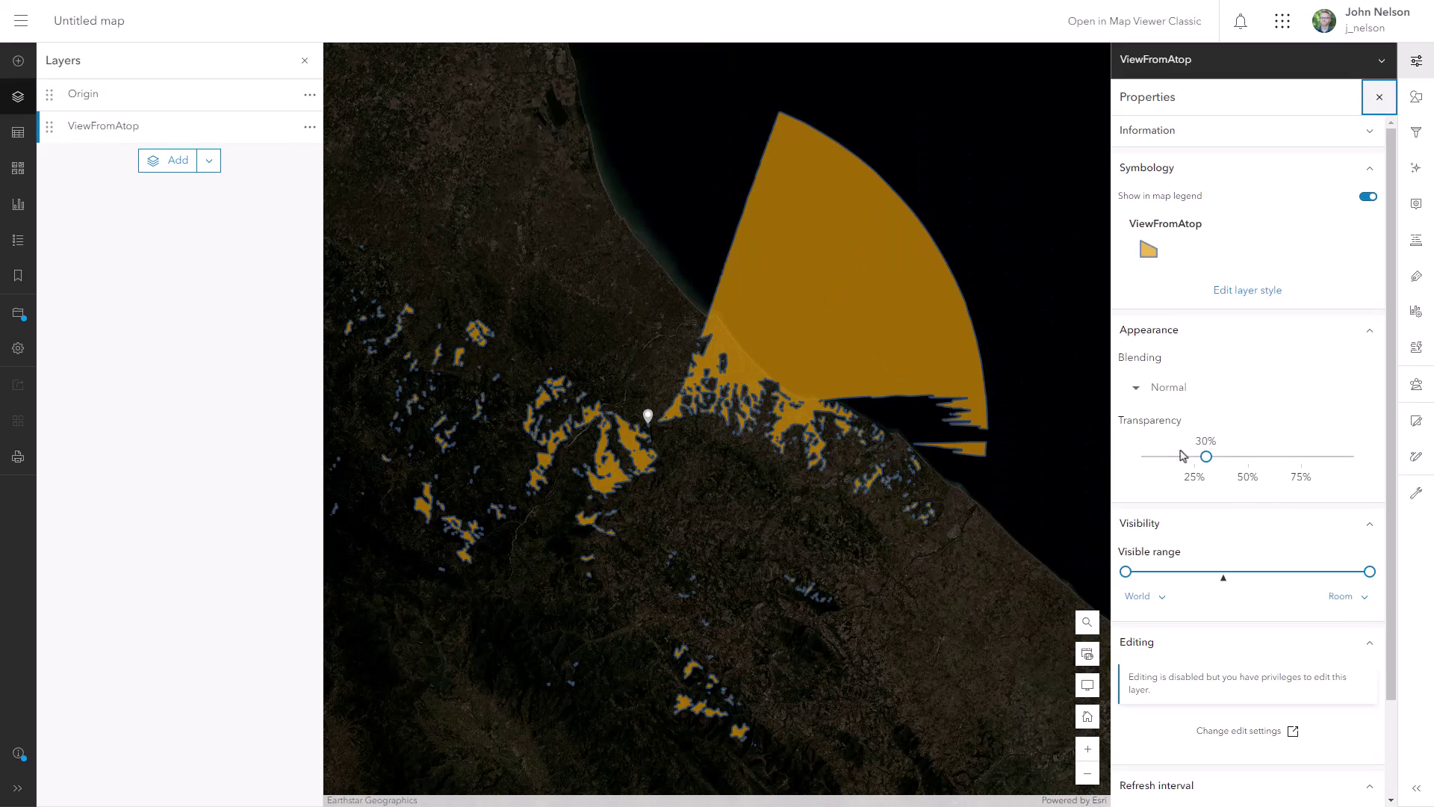
{"action": "left_click_drag", "start_coordinate": [1206, 457], "coordinate": [1139, 457]}
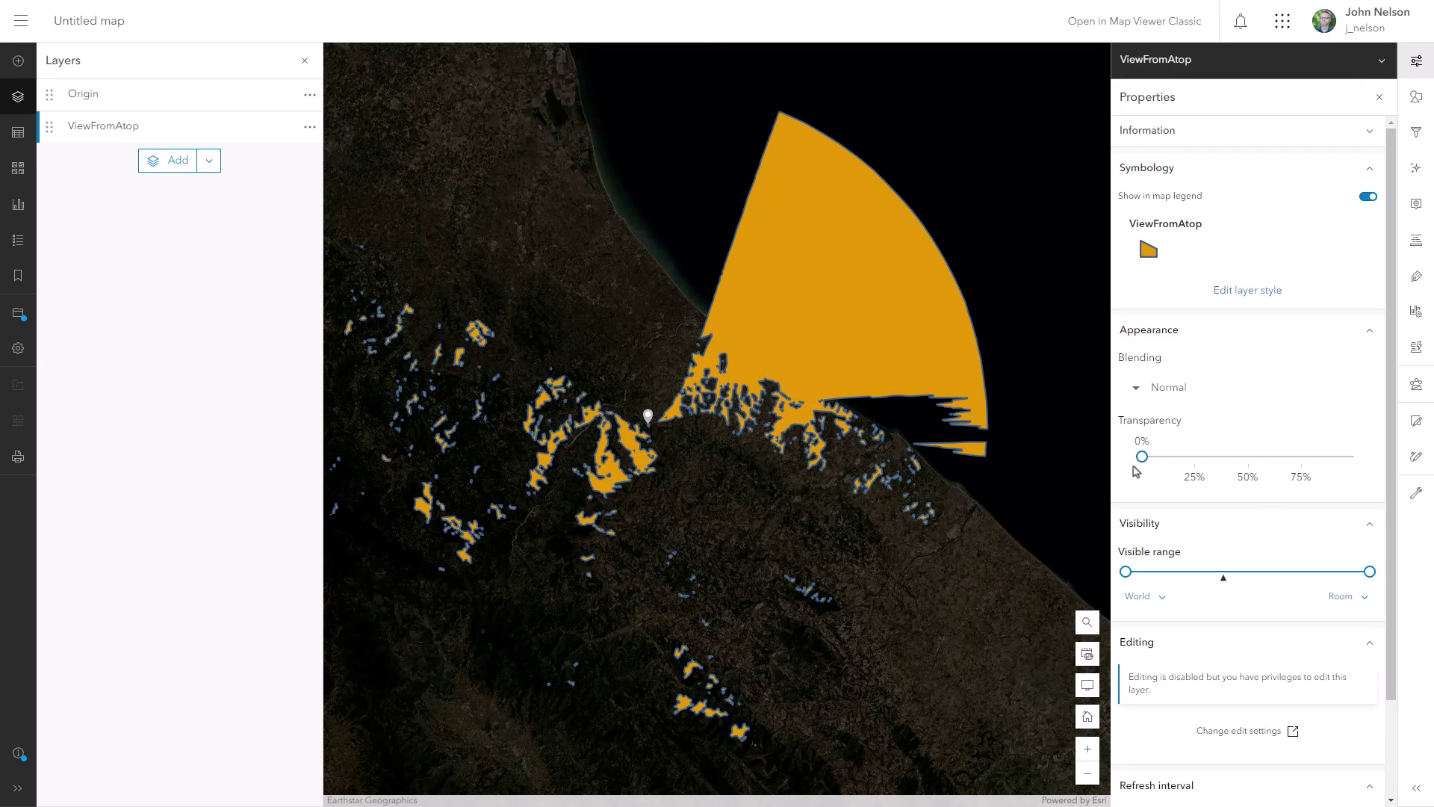
{"action": "left_click", "coordinate": [1240, 291]}
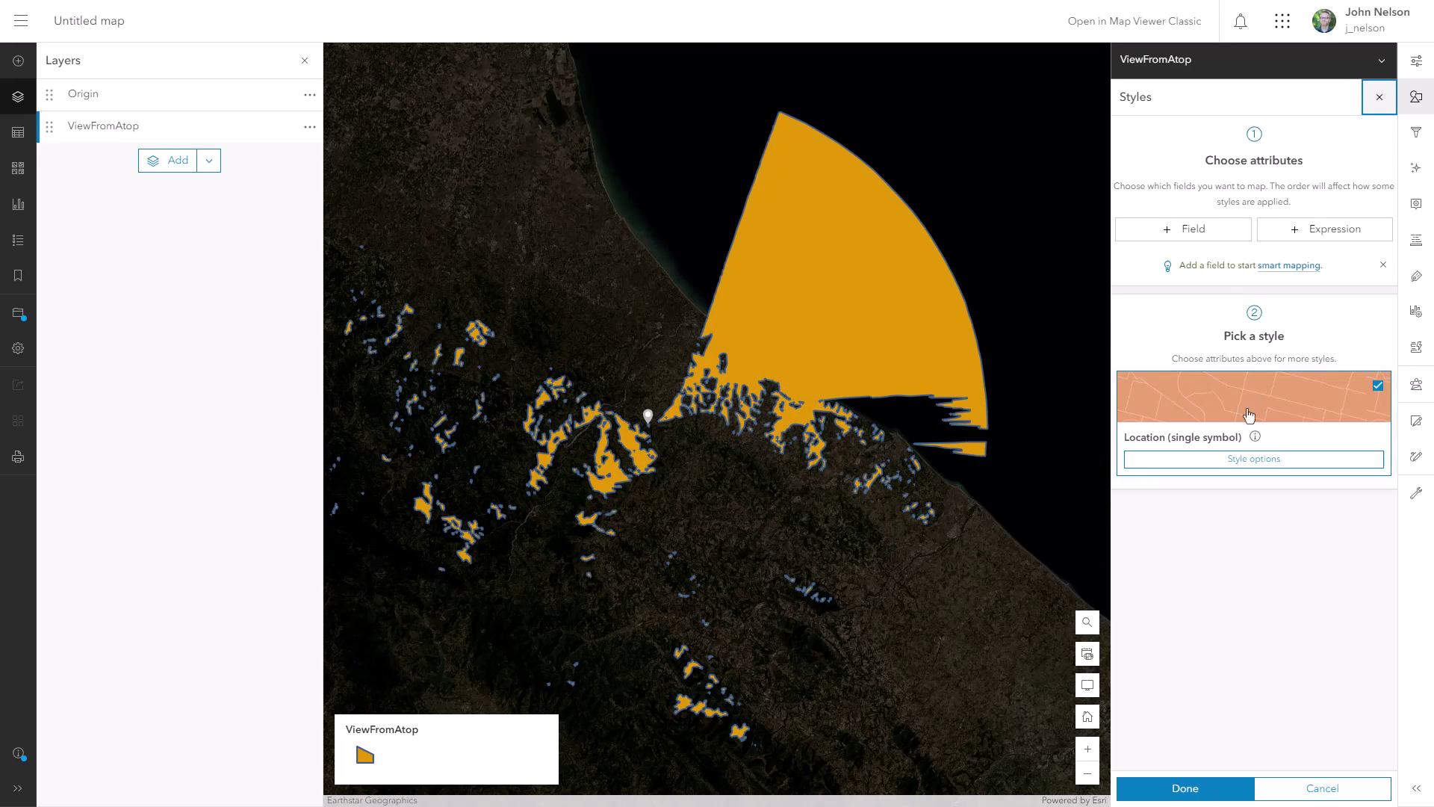
{"action": "left_click", "coordinate": [1239, 458]}
{"action": "left_click", "coordinate": [1215, 199]}
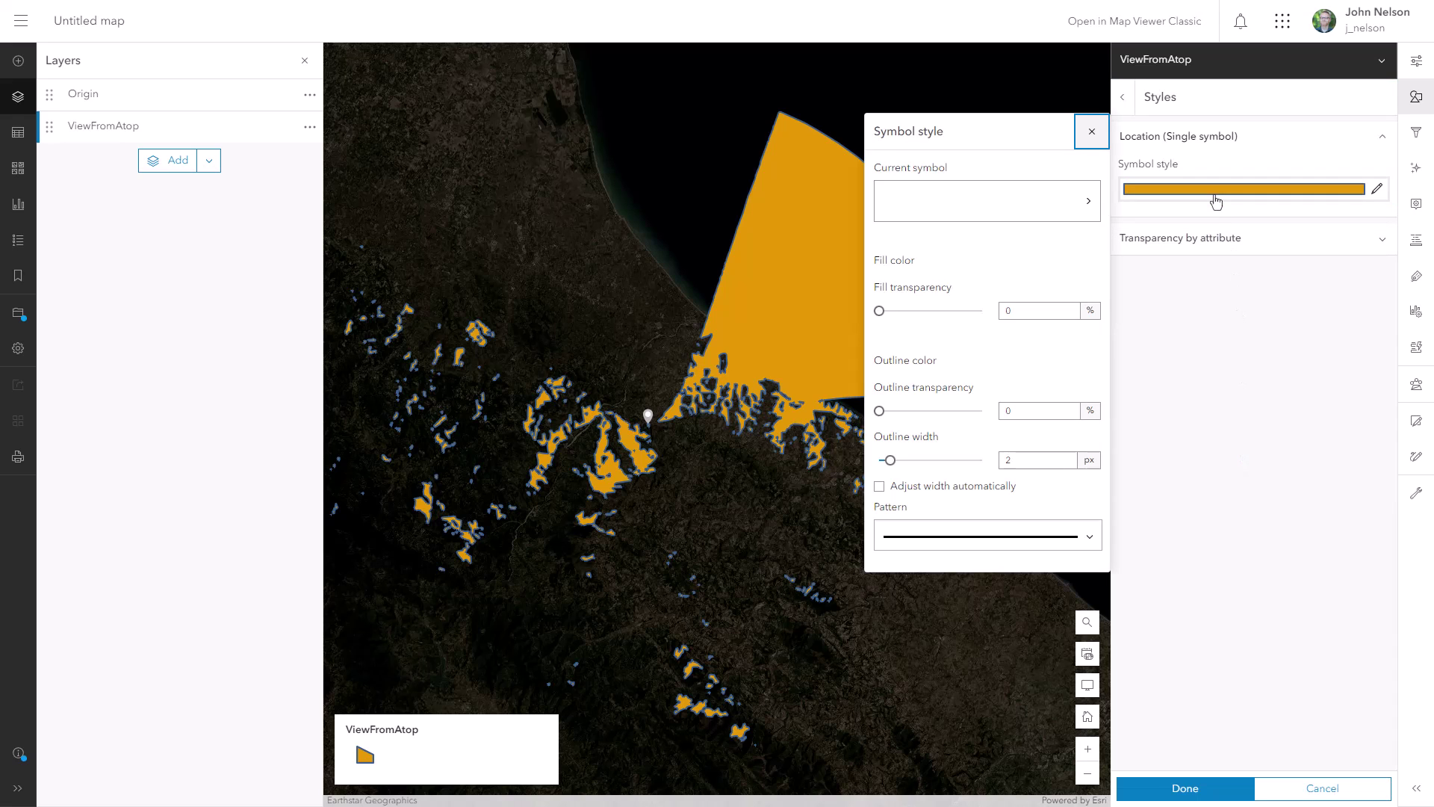
{"action": "left_click", "coordinate": [1089, 410]}
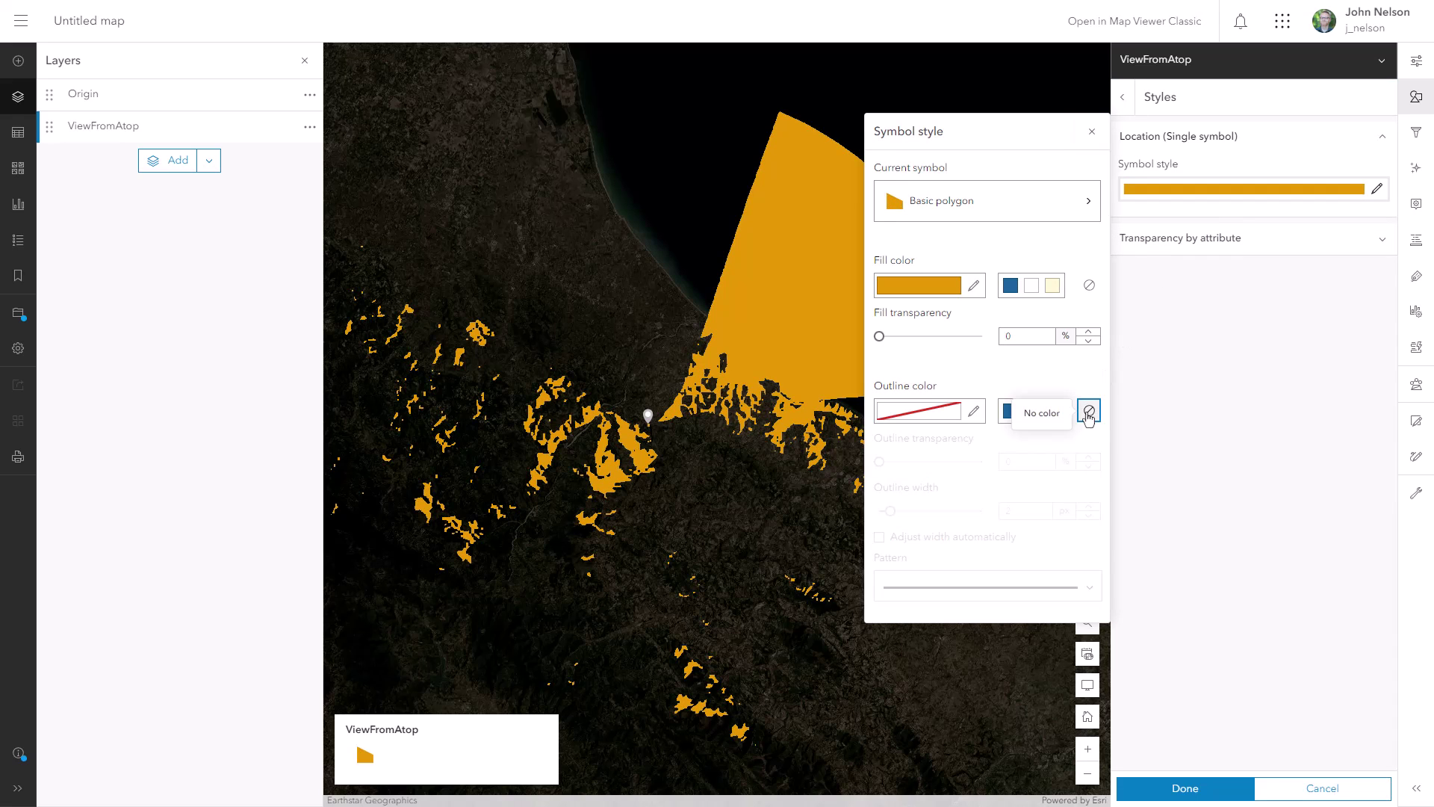
{"action": "left_click", "coordinate": [1092, 133]}
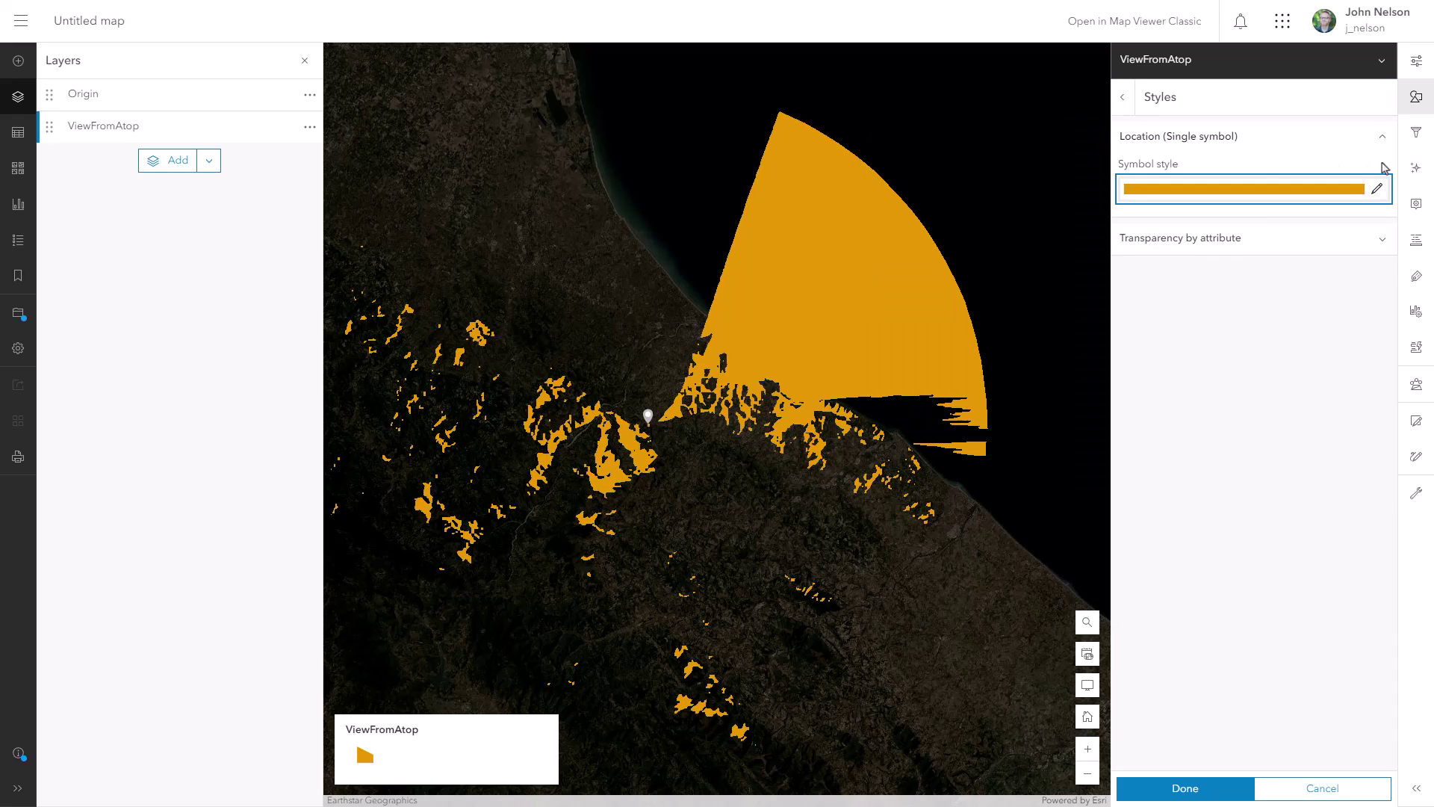
{"action": "left_click", "coordinate": [1416, 172]}
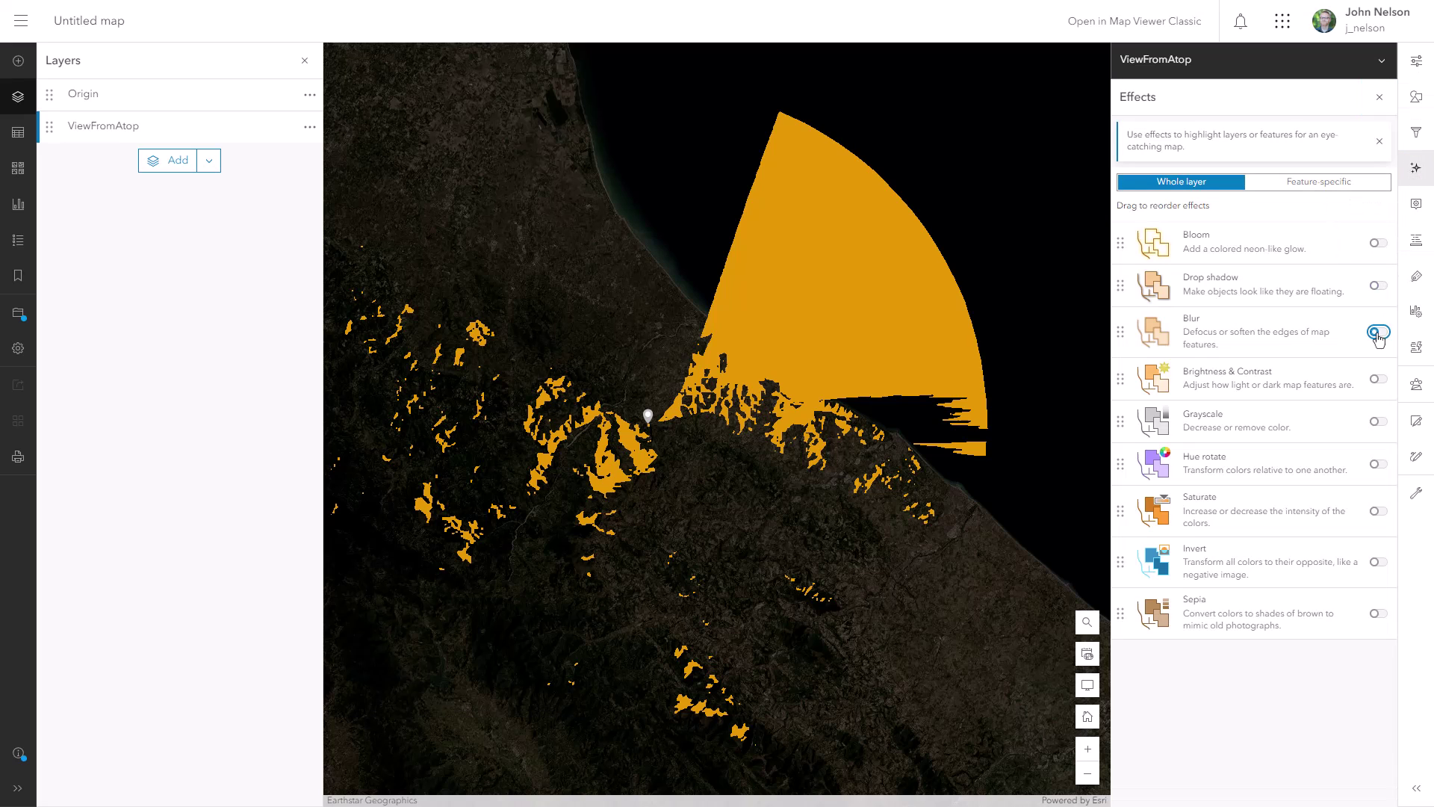
Step: Turn on Blur for the viewshed, then add Living Atlas World Imagery found by searching 'imagery'
{"action": "left_click", "coordinate": [1378, 332]}
{"action": "left_click", "coordinate": [1094, 187]}
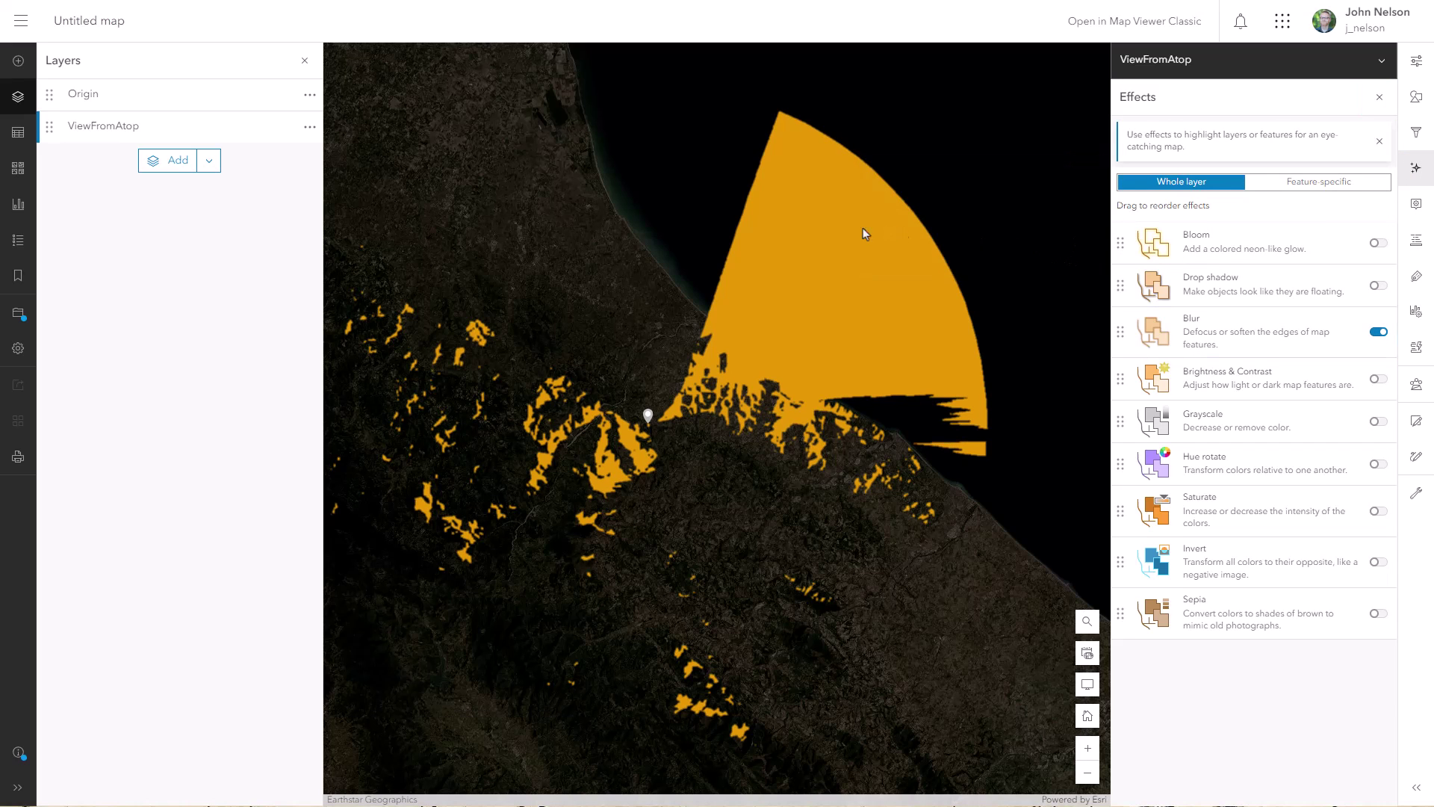
{"action": "left_click", "coordinate": [174, 161]}
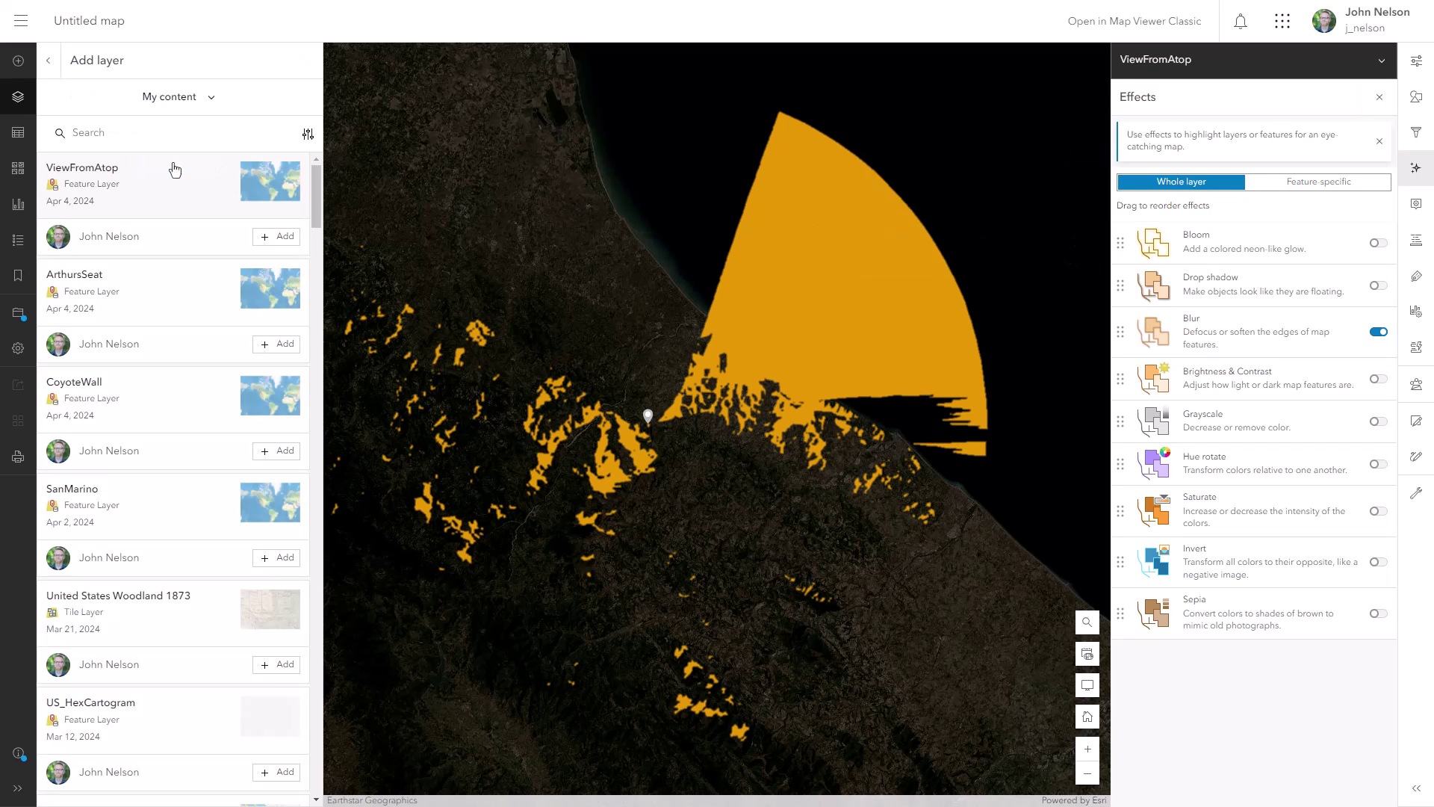
{"action": "left_click", "coordinate": [176, 98]}
{"action": "left_click", "coordinate": [180, 236]}
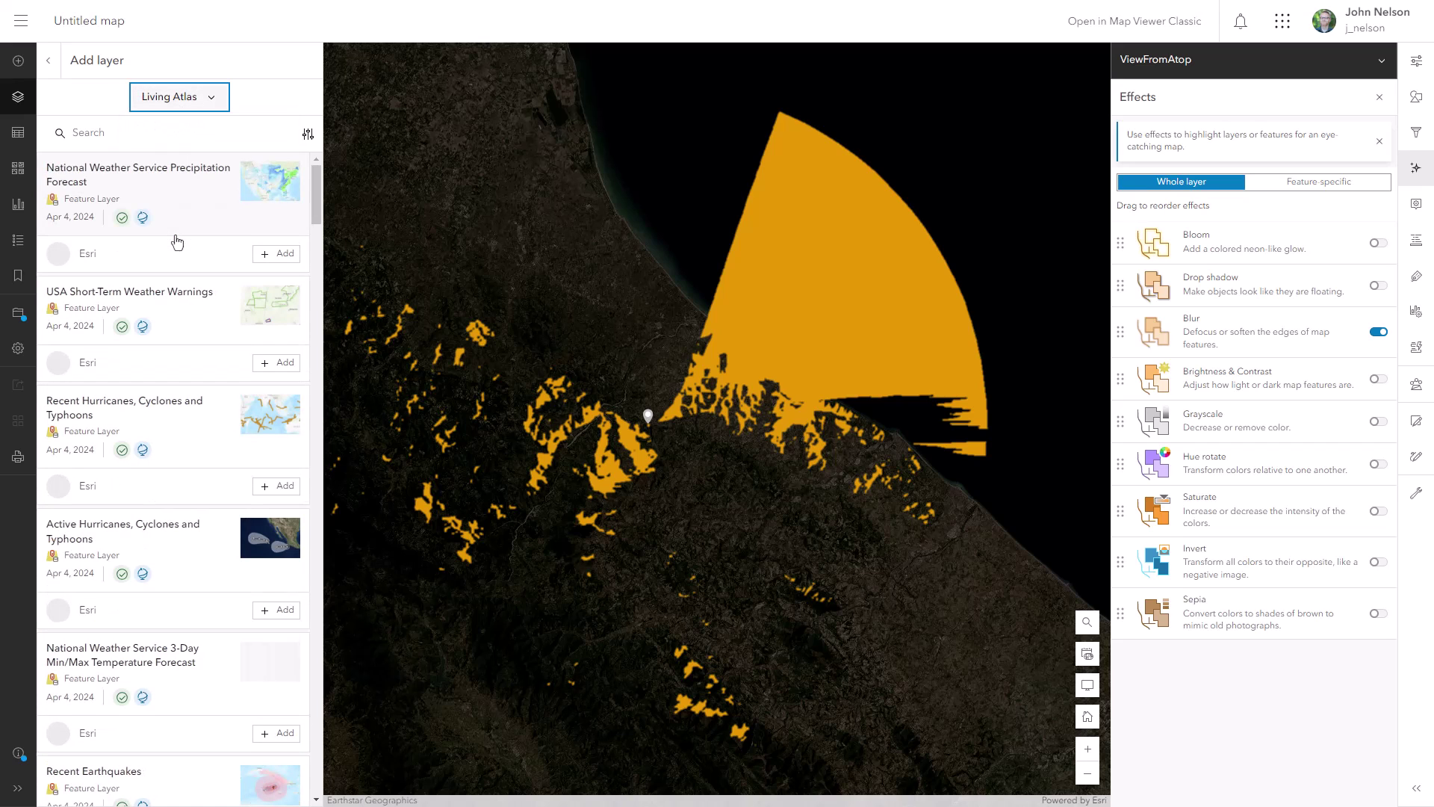
{"action": "left_click", "coordinate": [95, 137]}
{"action": "type", "text": "imagery"}
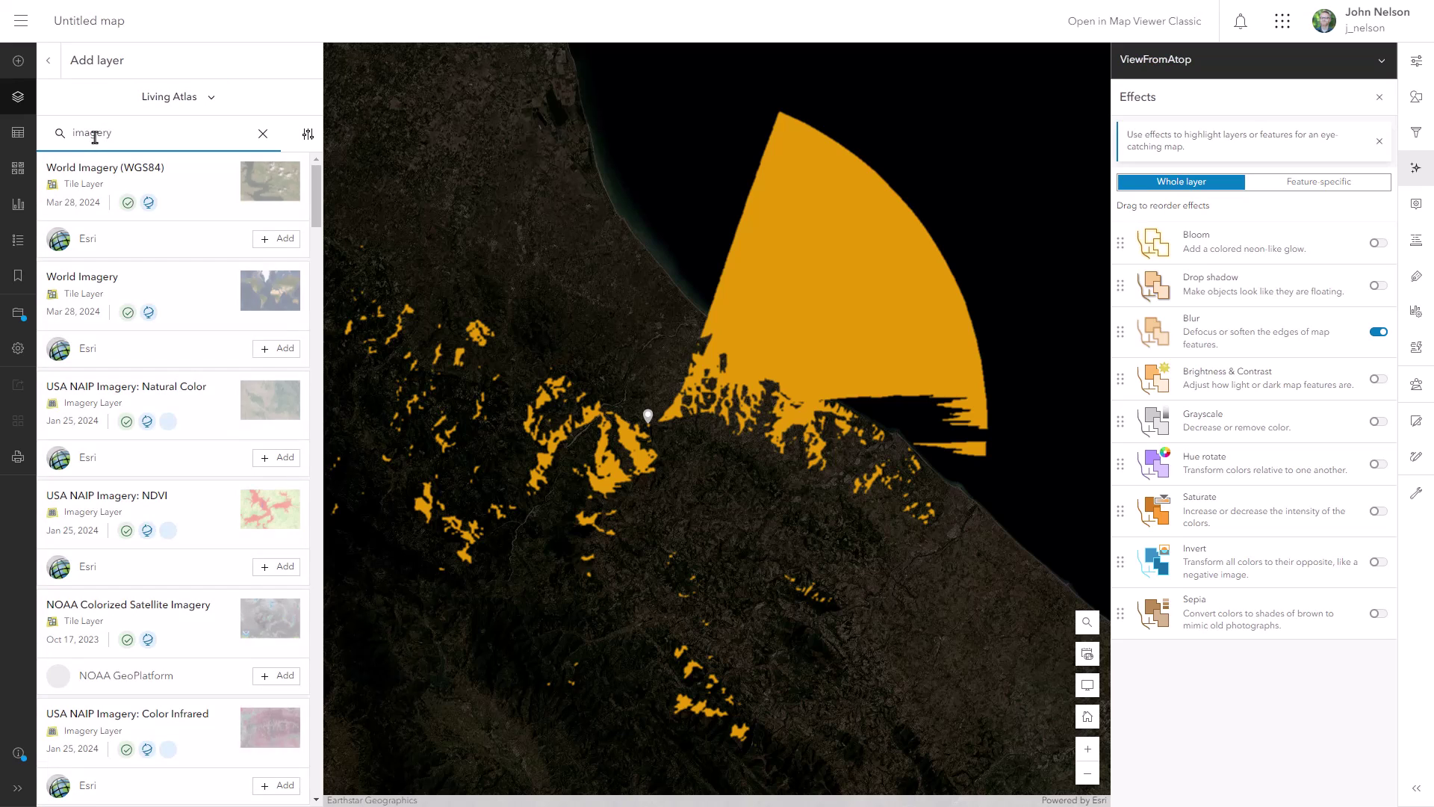
{"action": "left_click", "coordinate": [275, 351]}
Step: Move World Imagery to the bottom of the layers and set its brightness 139, contrast 60
{"action": "left_click", "coordinate": [48, 61]}
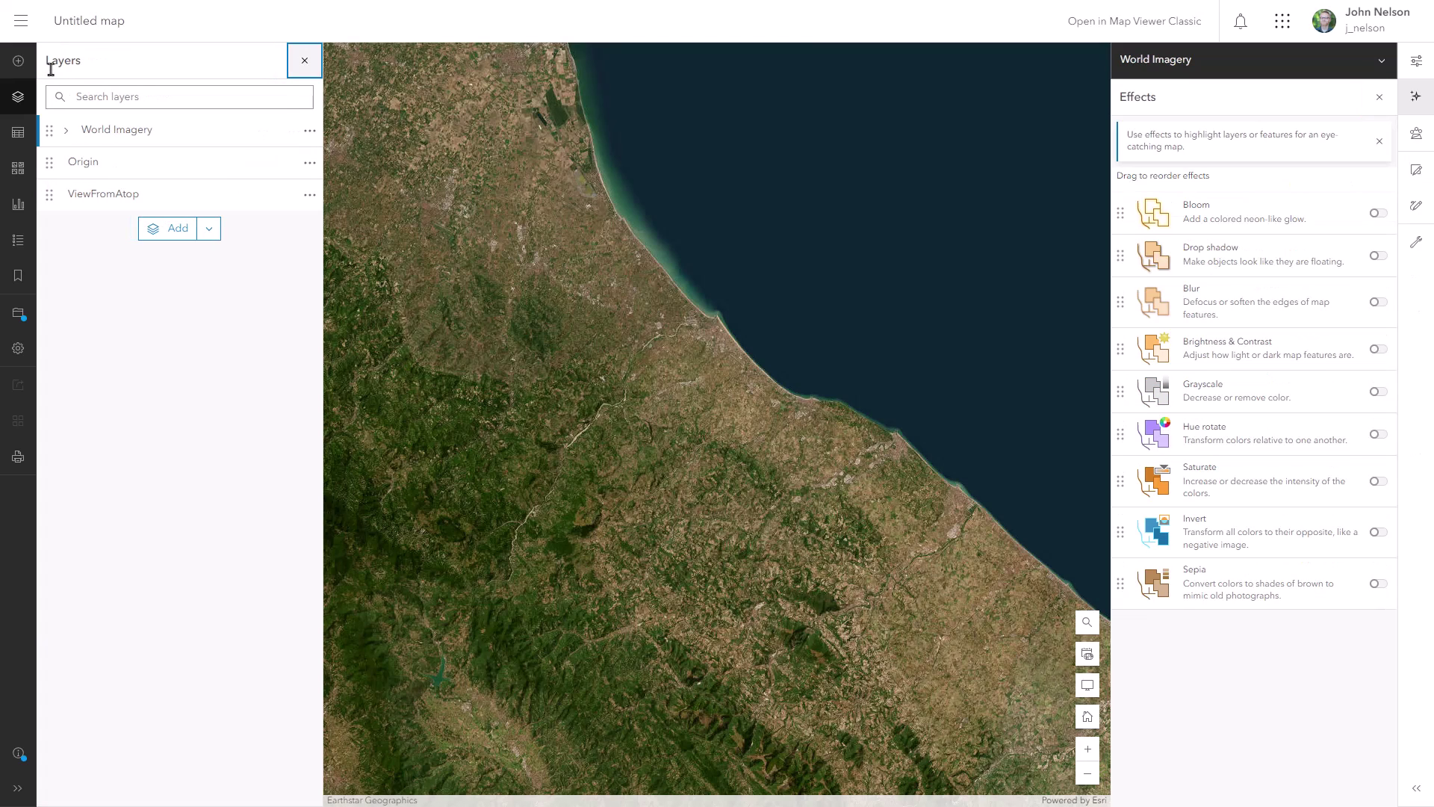
{"action": "left_click_drag", "start_coordinate": [49, 130], "coordinate": [50, 215]}
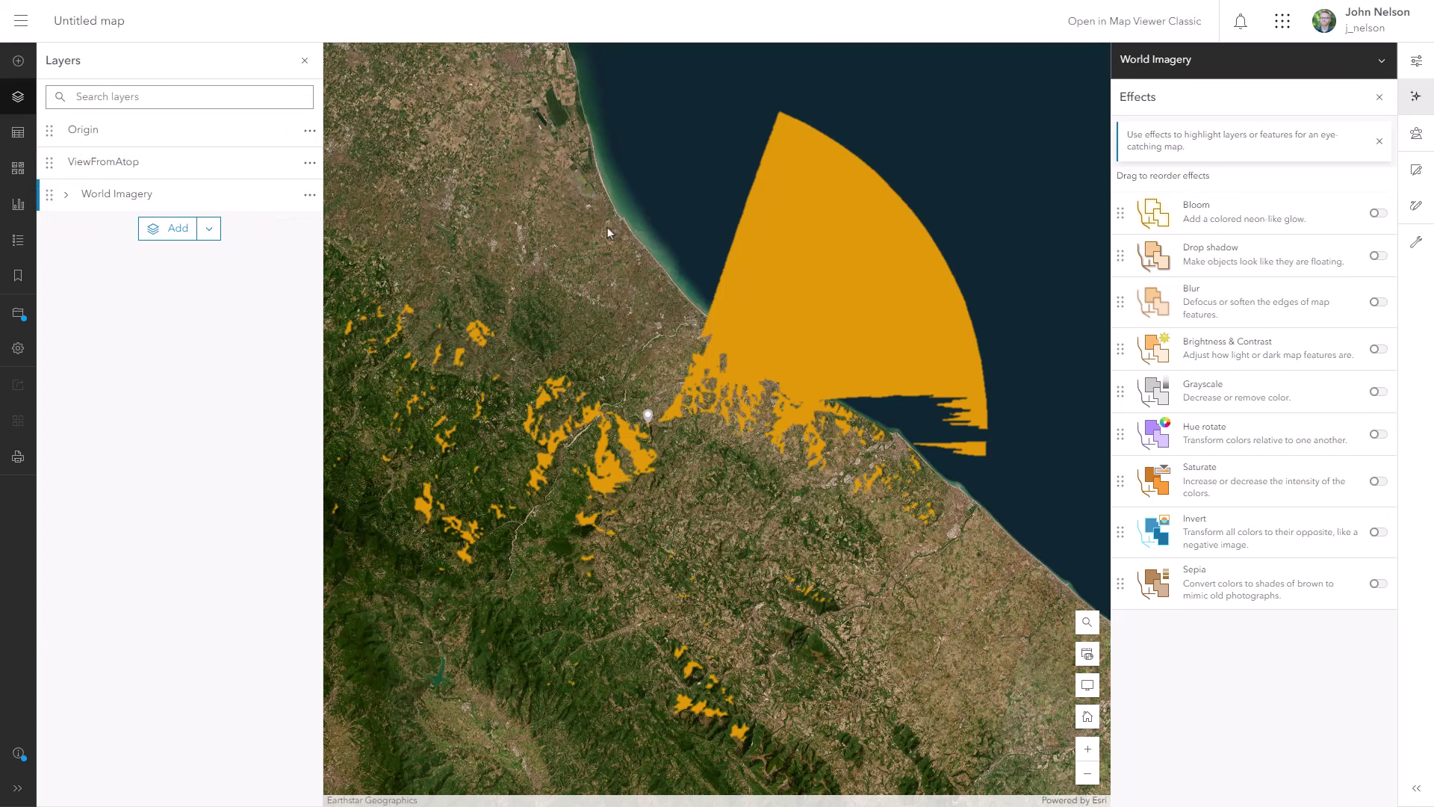
{"action": "left_click", "coordinate": [1378, 351]}
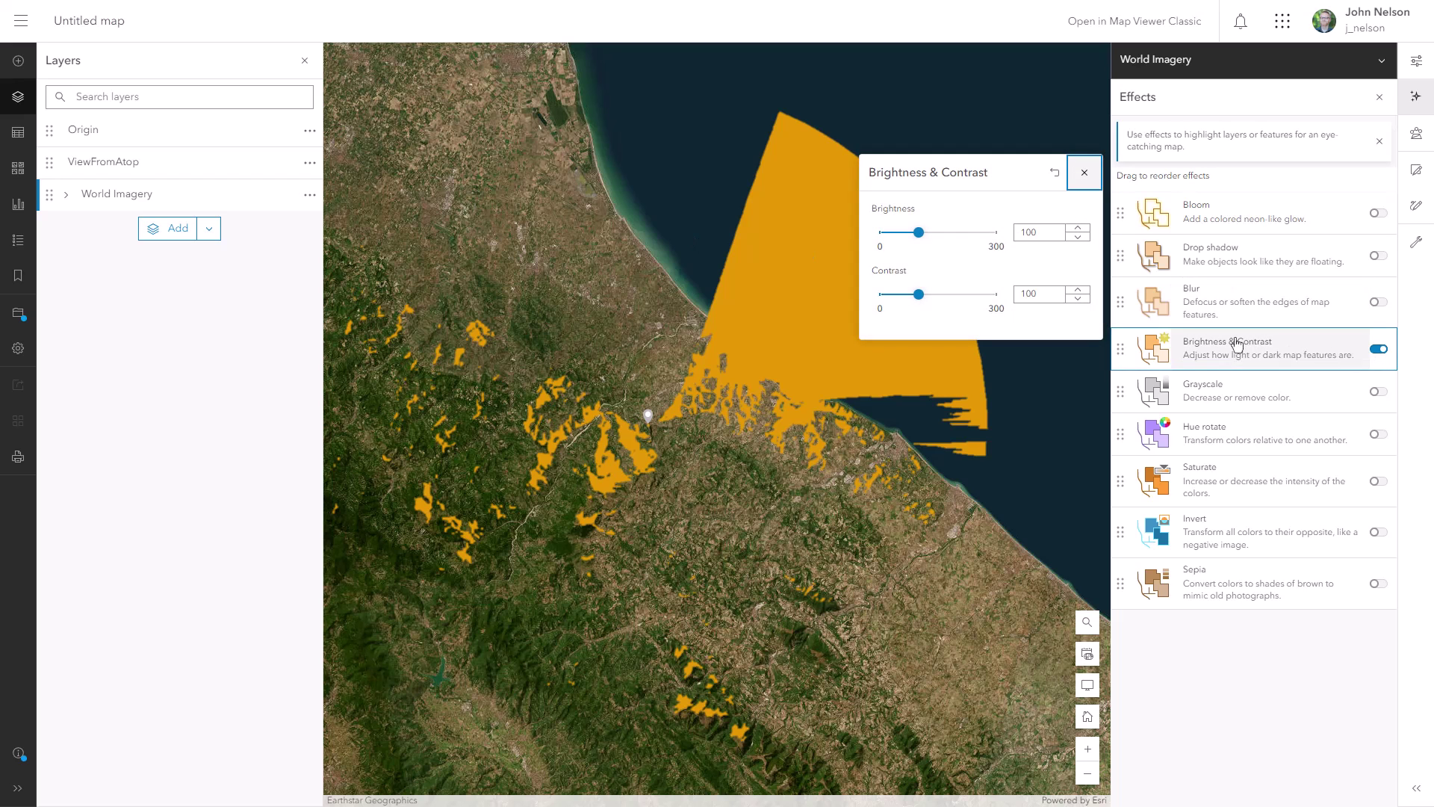
{"action": "left_click_drag", "start_coordinate": [920, 302], "coordinate": [903, 303]}
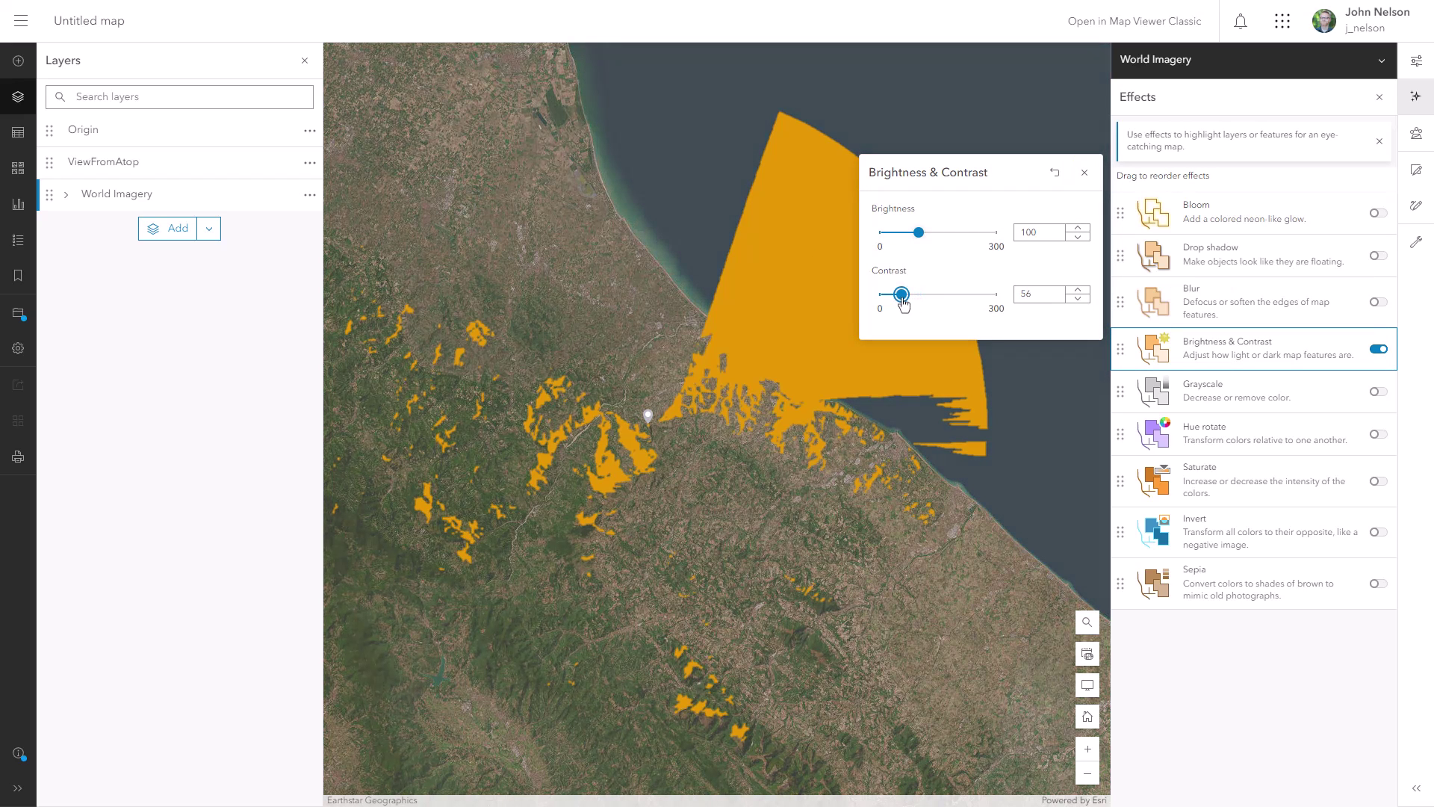
{"action": "left_click_drag", "start_coordinate": [926, 240], "coordinate": [936, 240]}
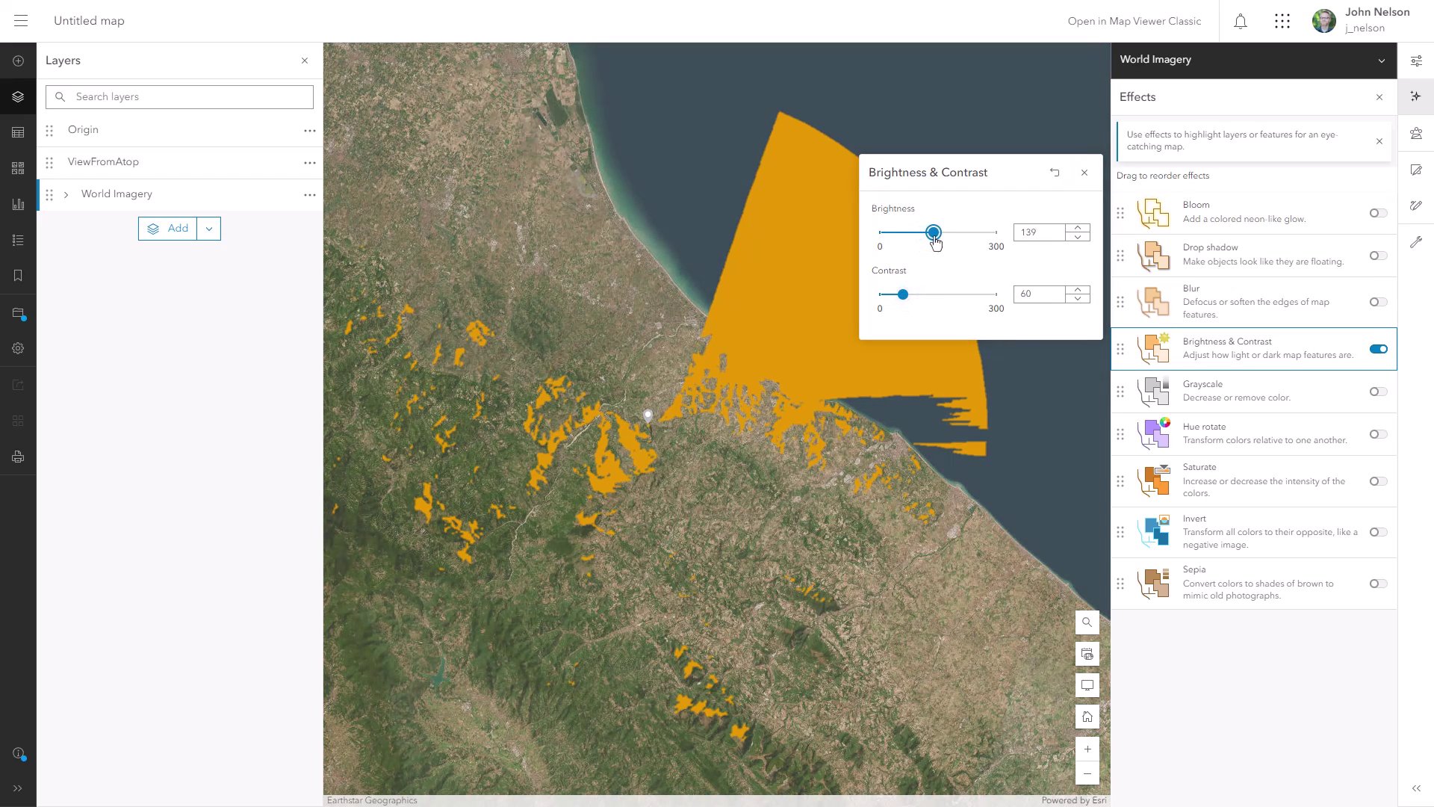
{"action": "left_click", "coordinate": [1084, 172]}
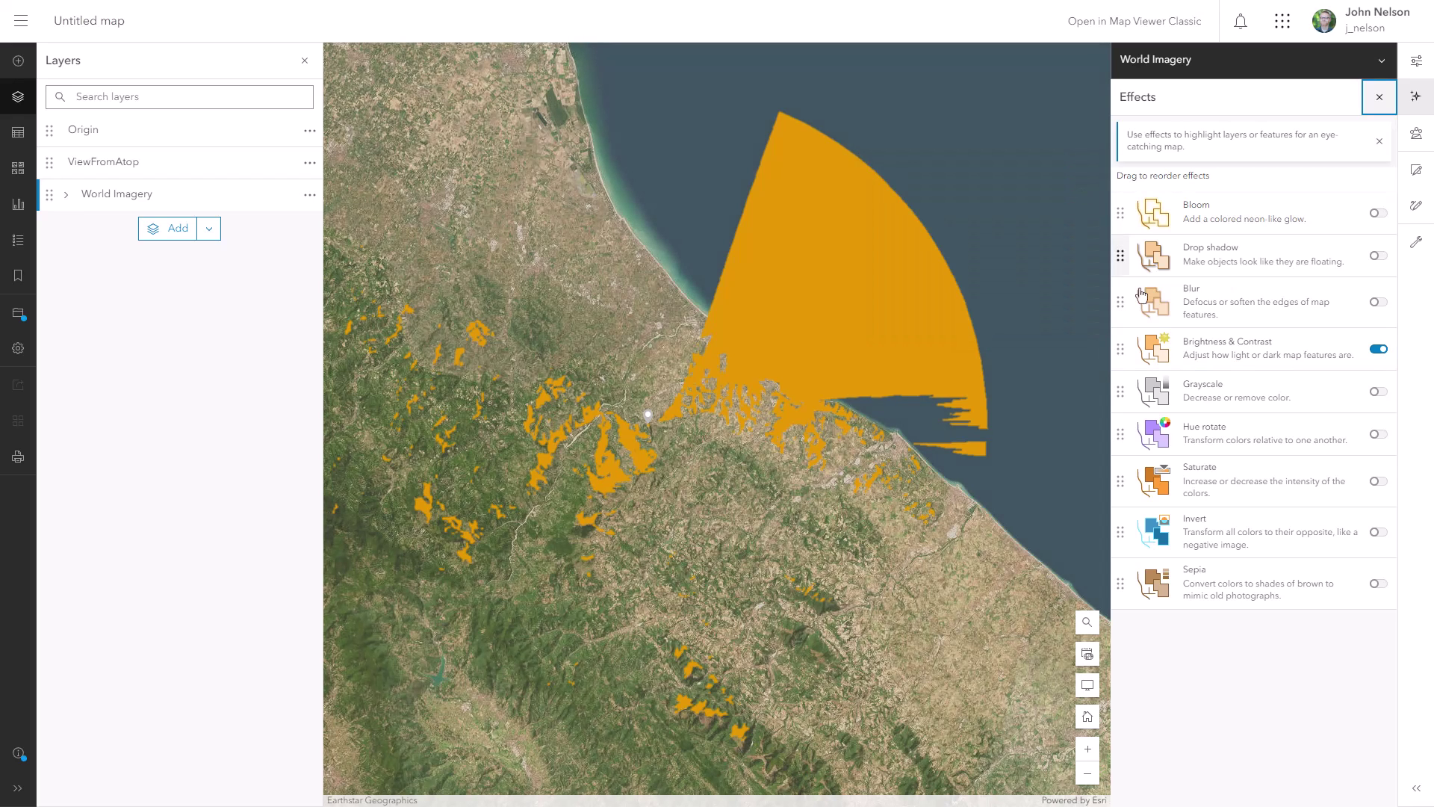
Step: Raise World Imagery's saturation strength to about 155
{"action": "left_click", "coordinate": [1377, 481]}
{"action": "left_click_drag", "start_coordinate": [913, 236], "coordinate": [942, 237]}
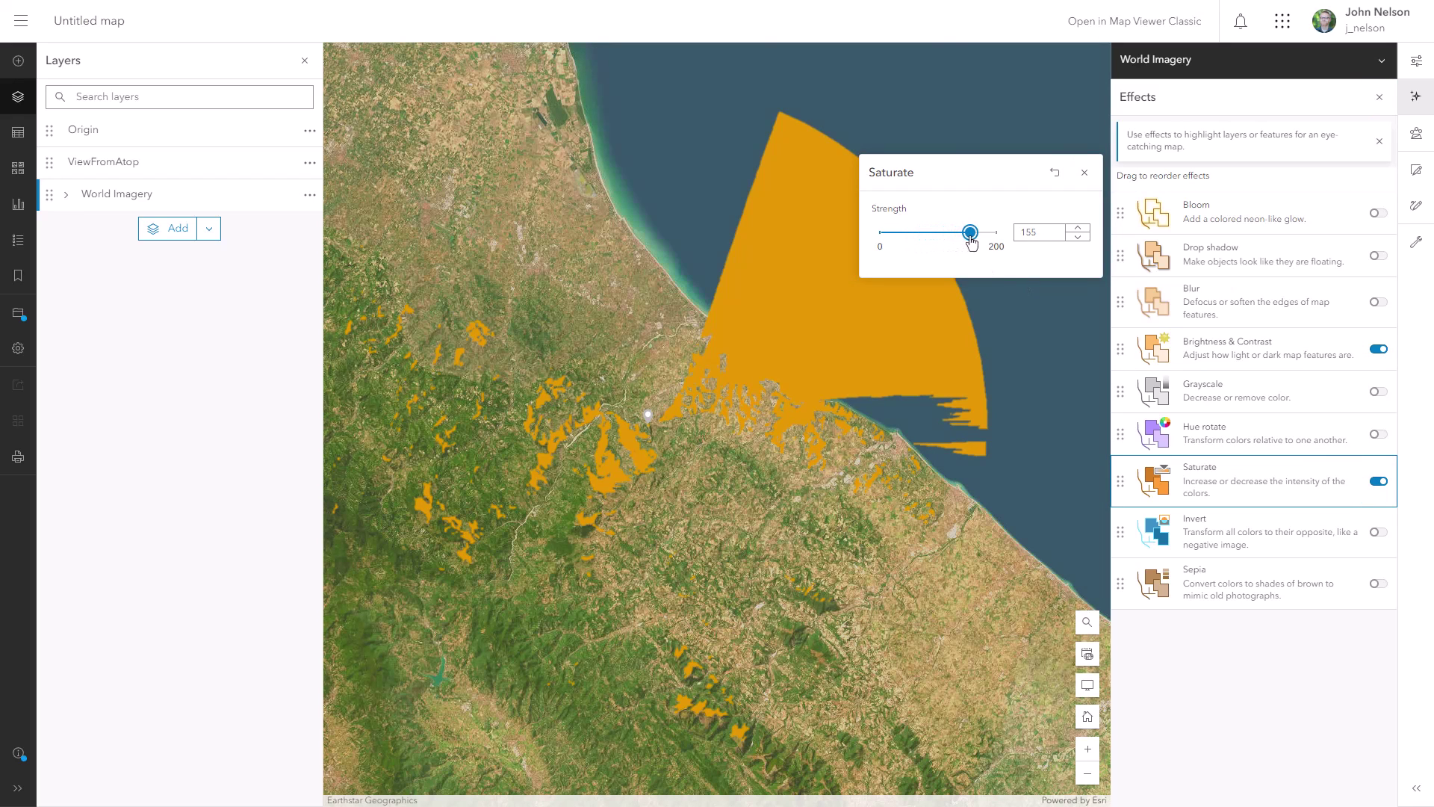
{"action": "left_click", "coordinate": [1084, 173]}
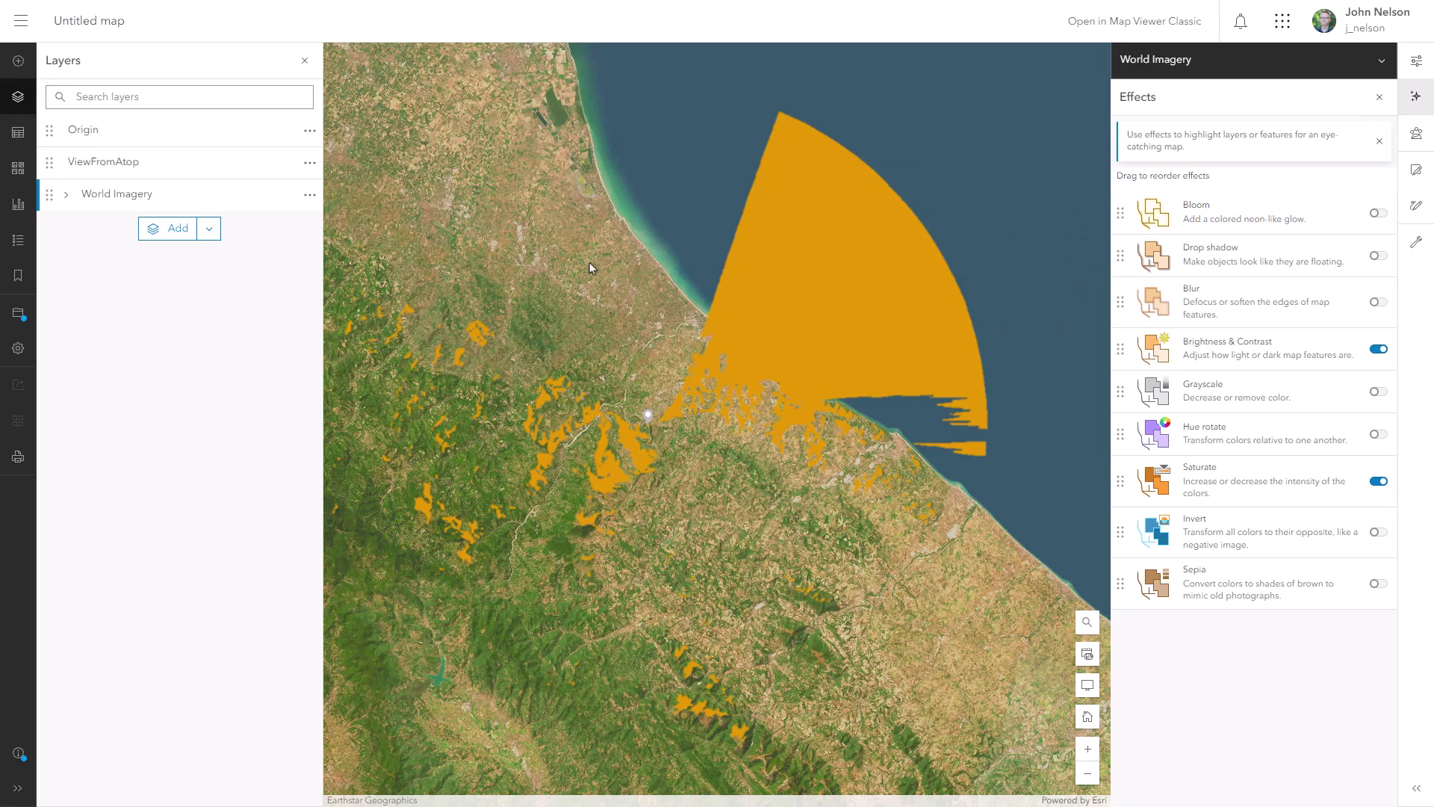
Step: Put ViewFromAtop into a new Group Layer and move World Imagery into that group
{"action": "left_click", "coordinate": [310, 164]}
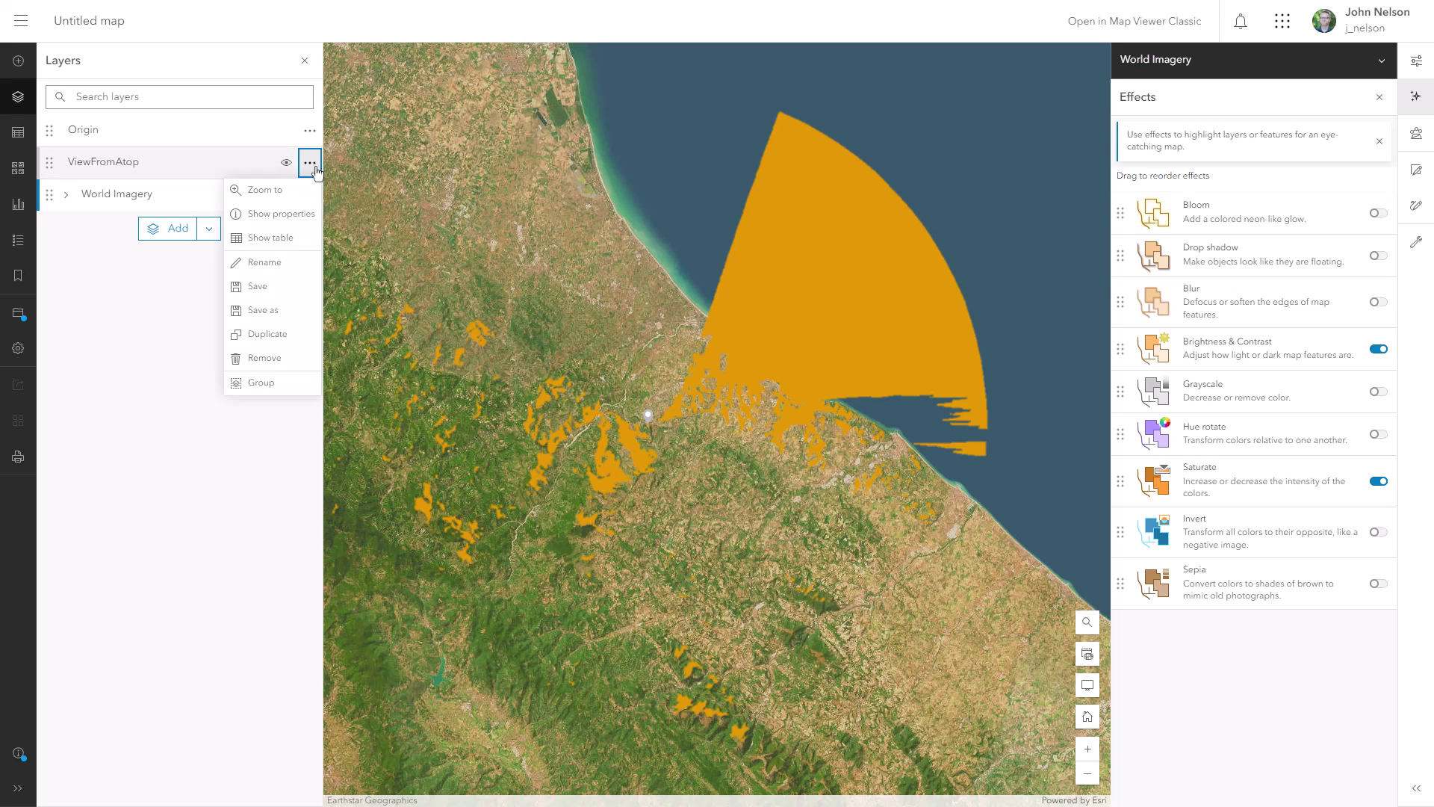
{"action": "left_click", "coordinate": [263, 383]}
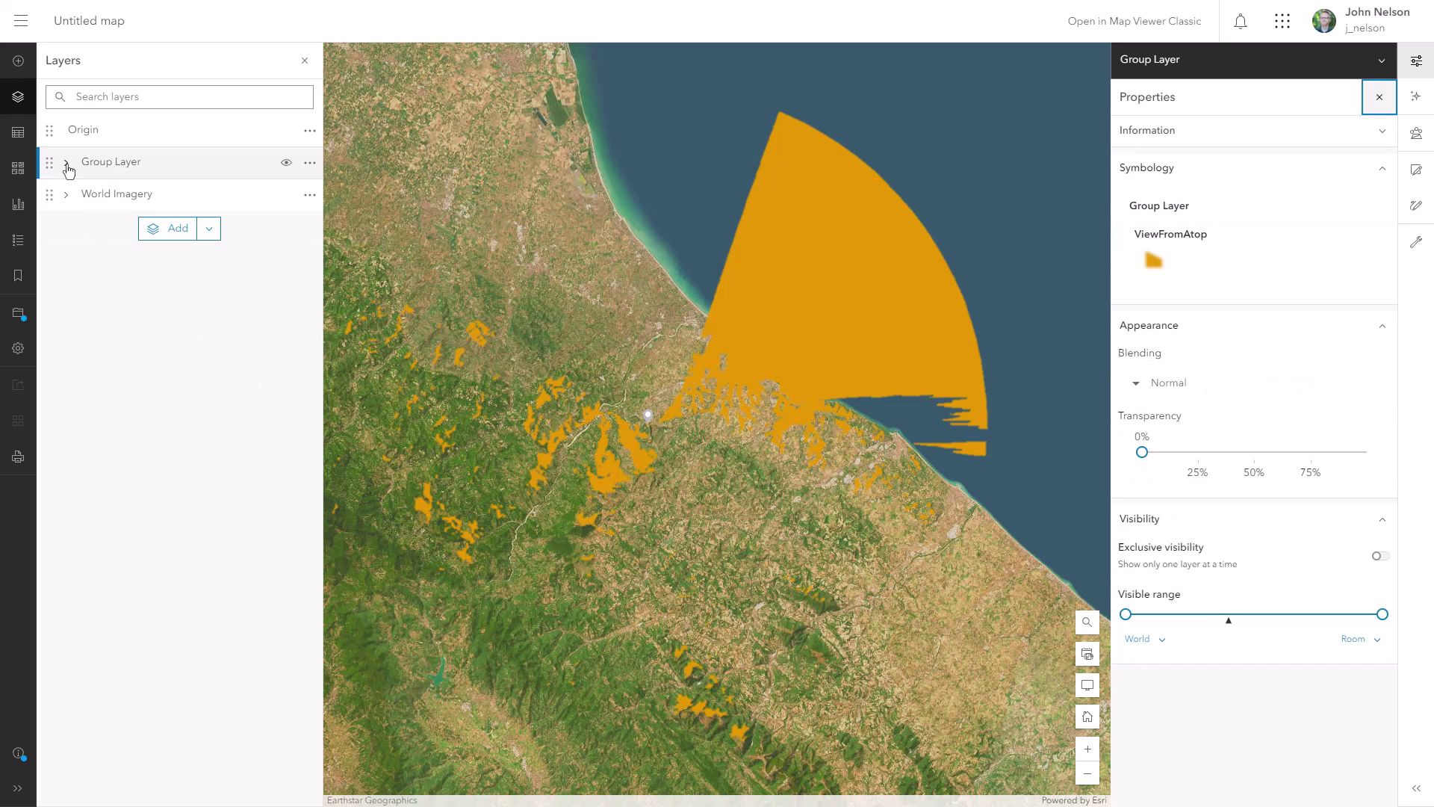
{"action": "left_click", "coordinate": [66, 162]}
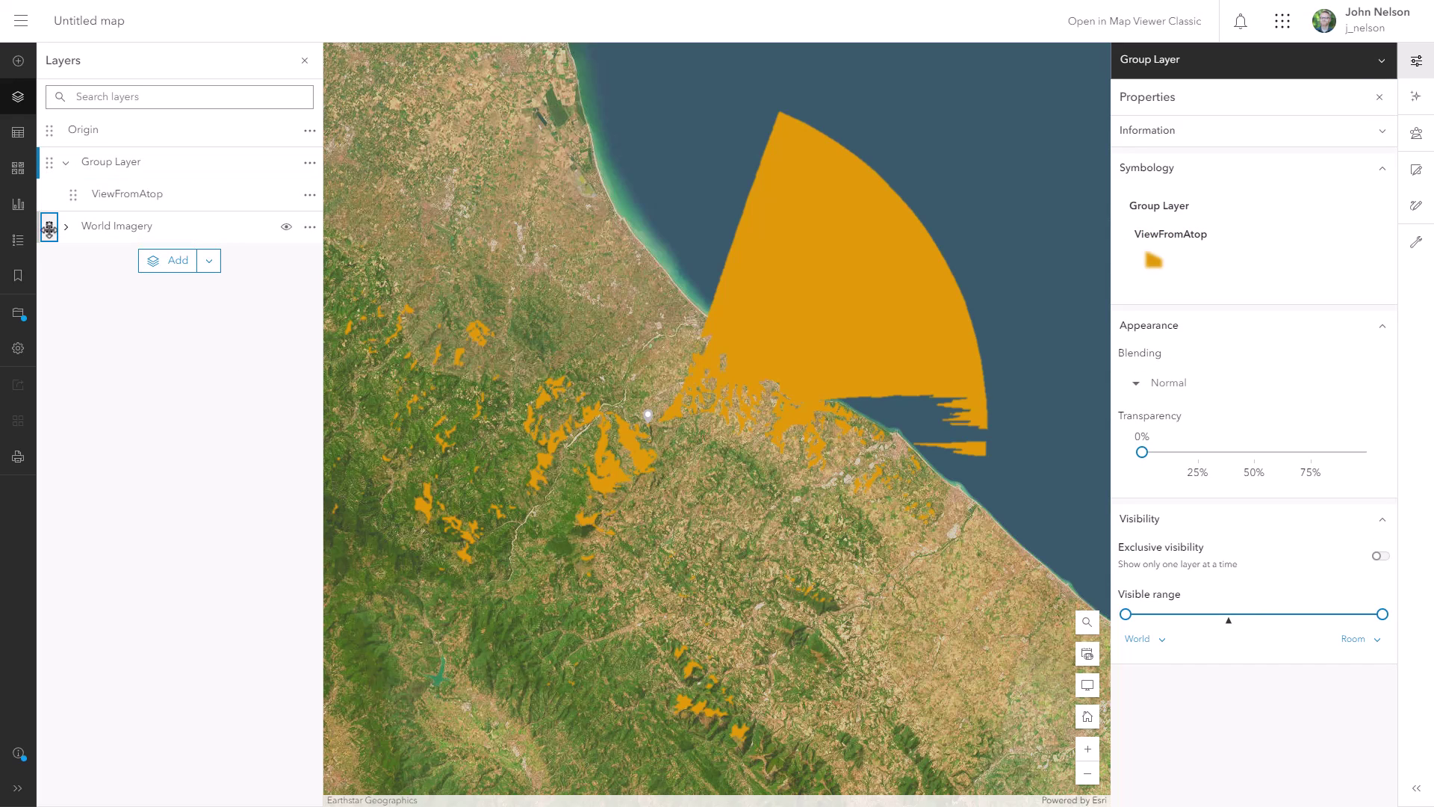
{"action": "left_click_drag", "start_coordinate": [50, 226], "coordinate": [99, 229]}
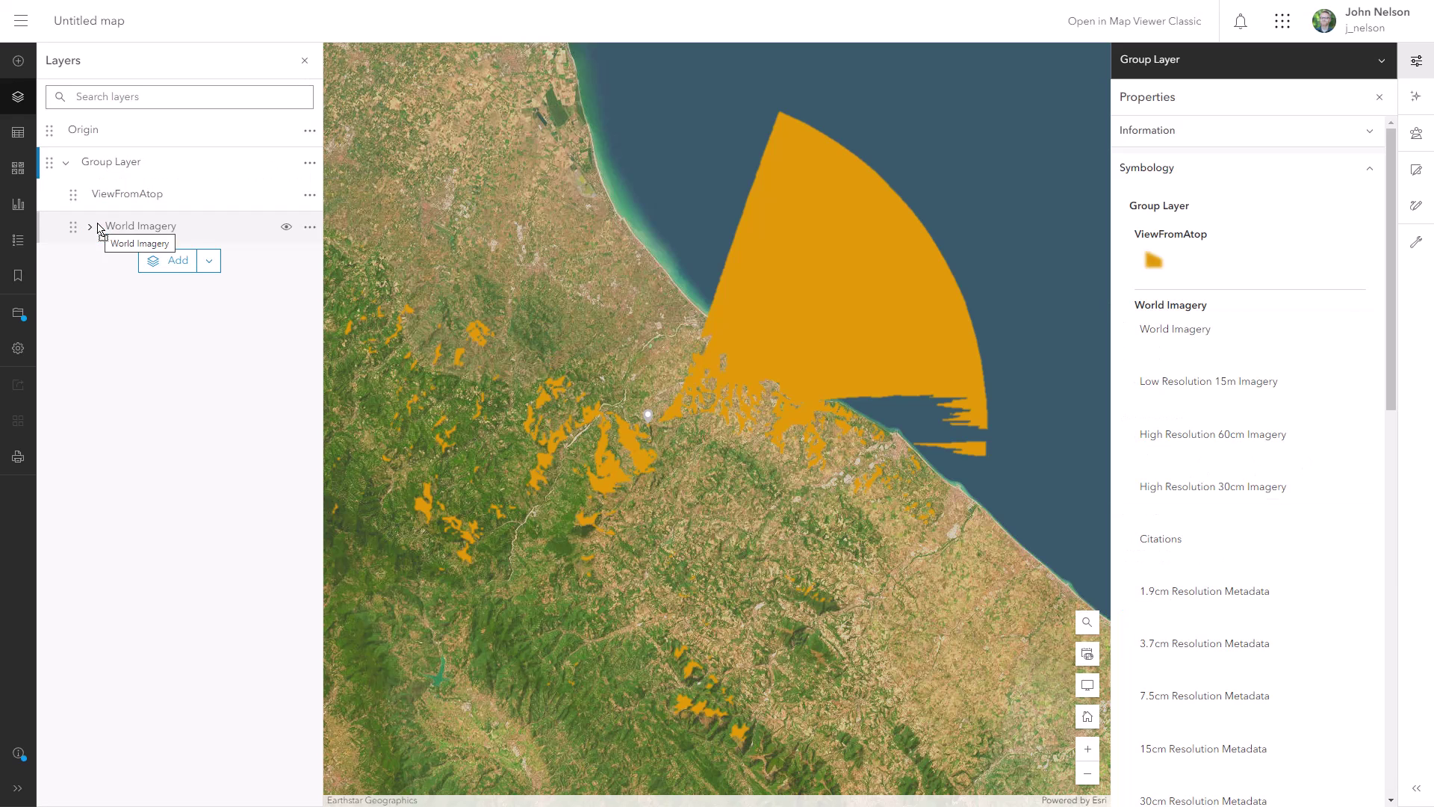
Step: Set the ViewFromAtop layer's blend mode to Destination Atop
{"action": "left_click", "coordinate": [199, 206]}
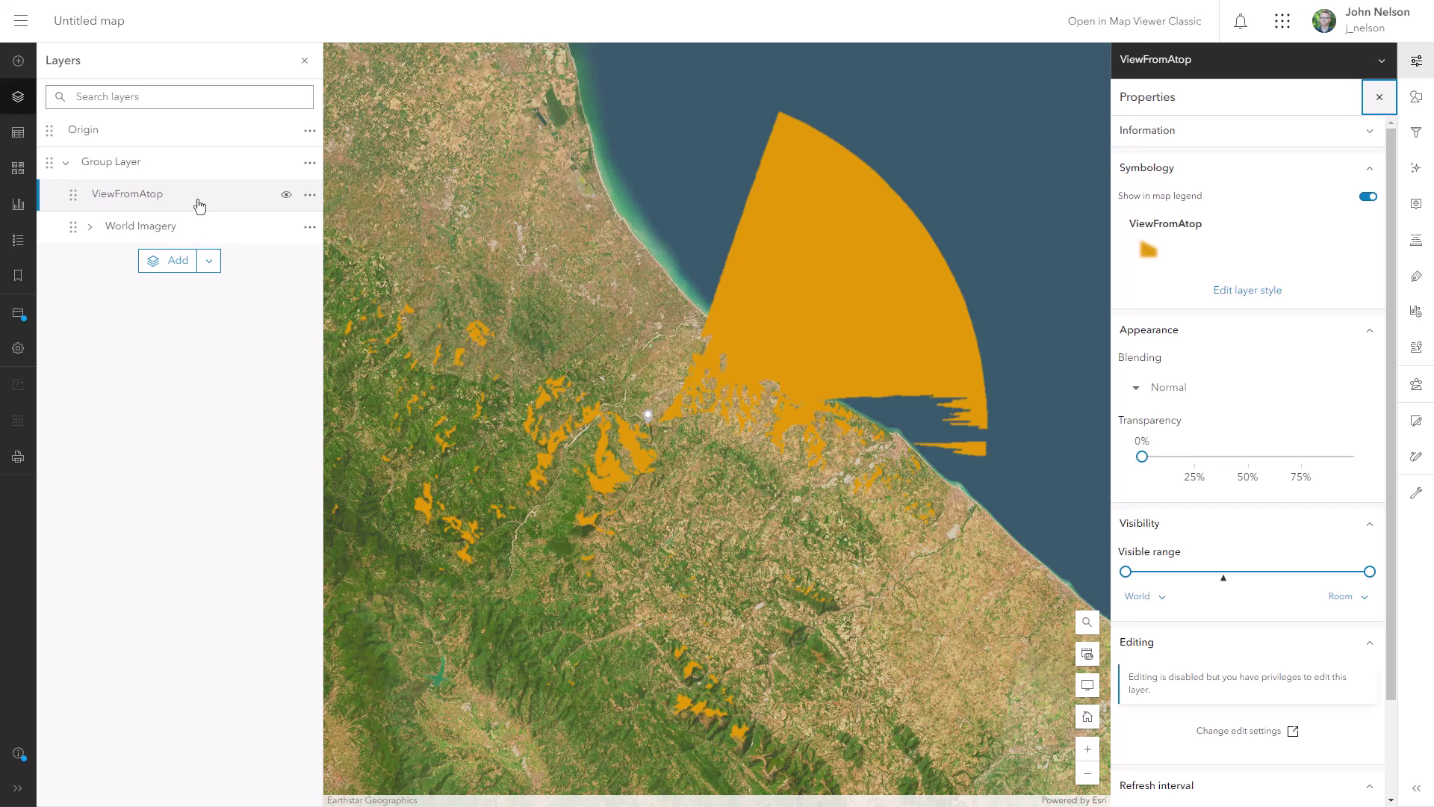
{"action": "left_click", "coordinate": [1179, 389]}
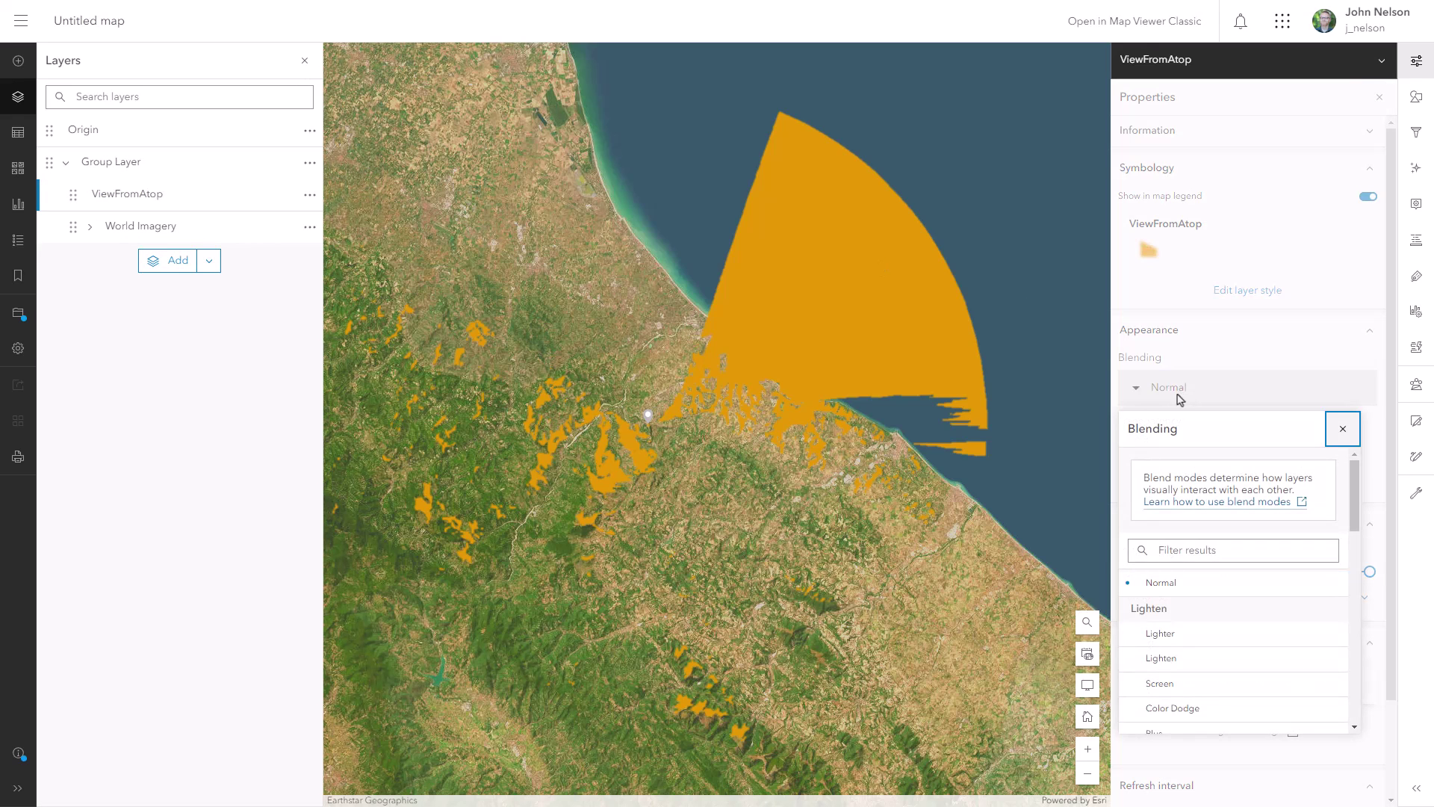
{"action": "left_click_drag", "start_coordinate": [1357, 514], "coordinate": [1358, 643]}
{"action": "left_click", "coordinate": [1206, 612]}
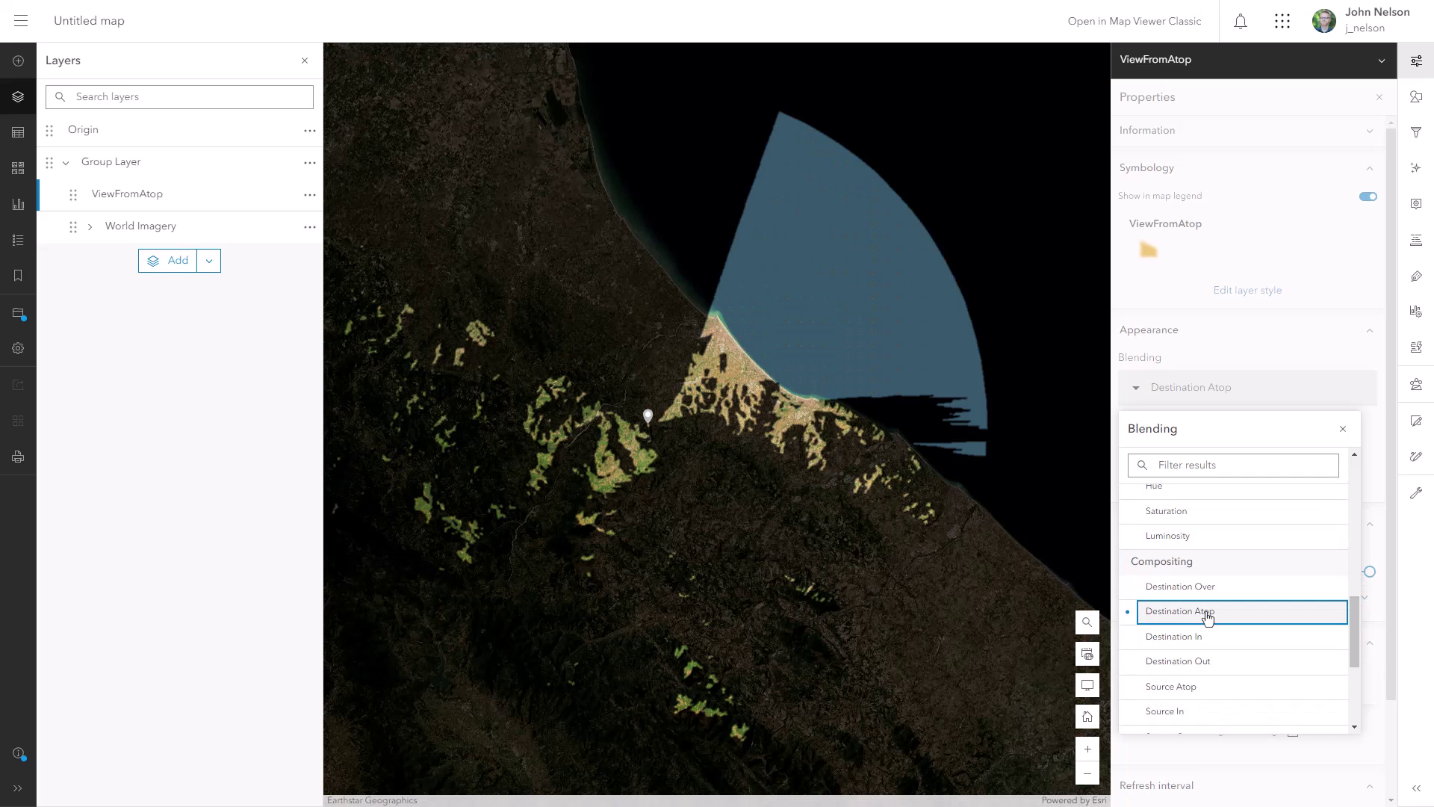
{"action": "left_click", "coordinate": [1343, 428]}
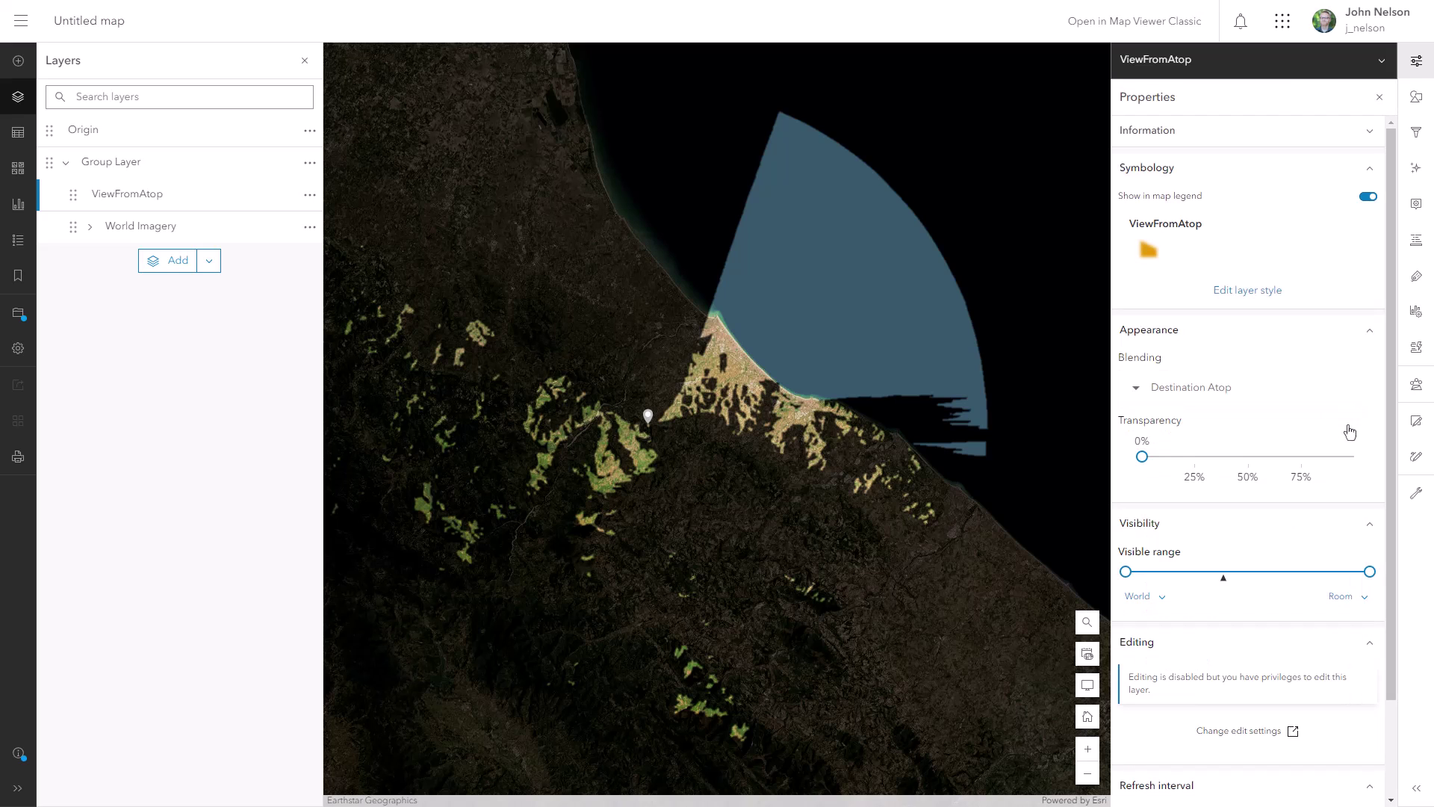
{"action": "left_click", "coordinate": [1424, 69]}
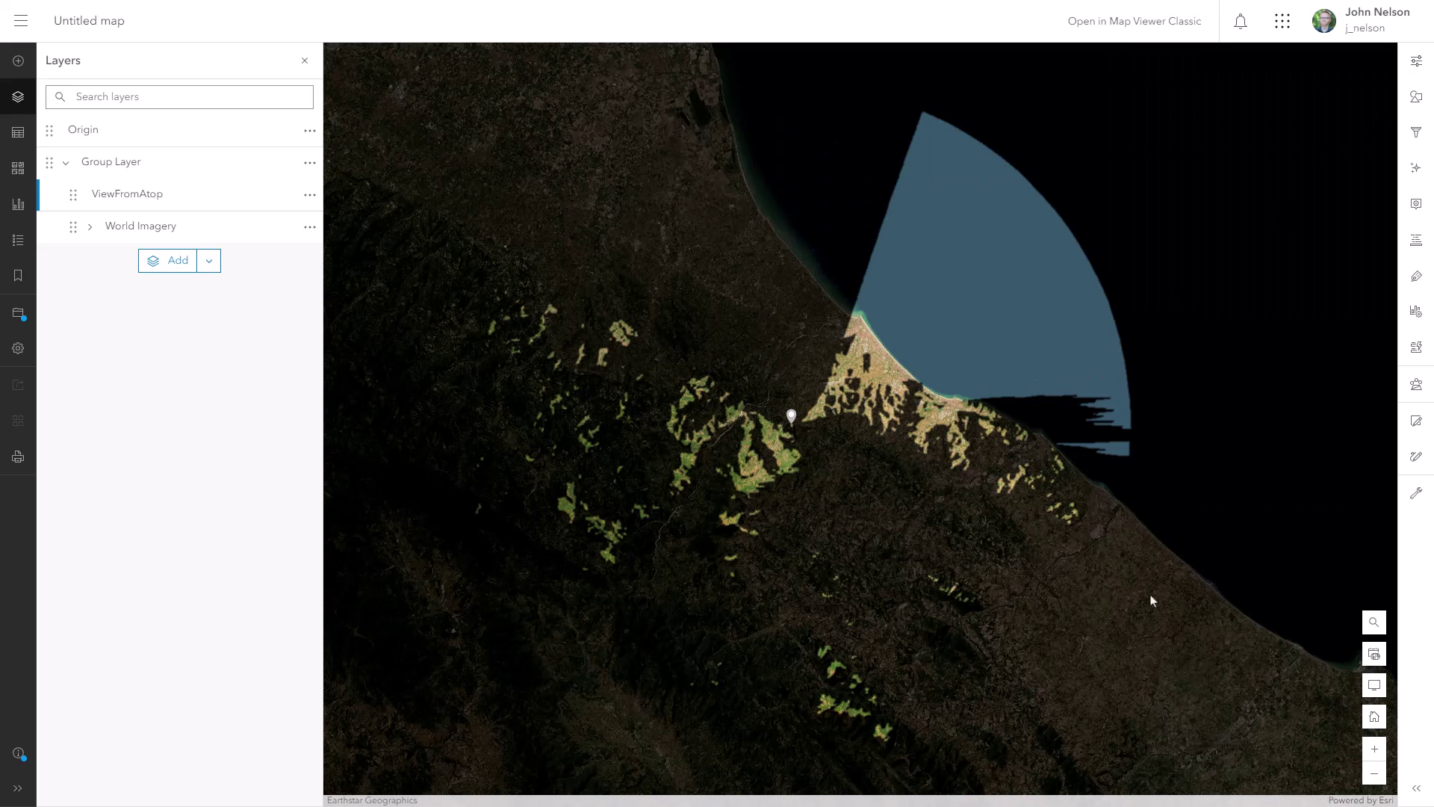
Step: Reopen the Create Viewshed tool, showing observer height 6 feet and 50 km viewing distance
{"action": "left_click", "coordinate": [1373, 685]}
{"action": "scroll", "coordinate": [605, 467], "scroll_direction": "down", "scroll_amount": 3}
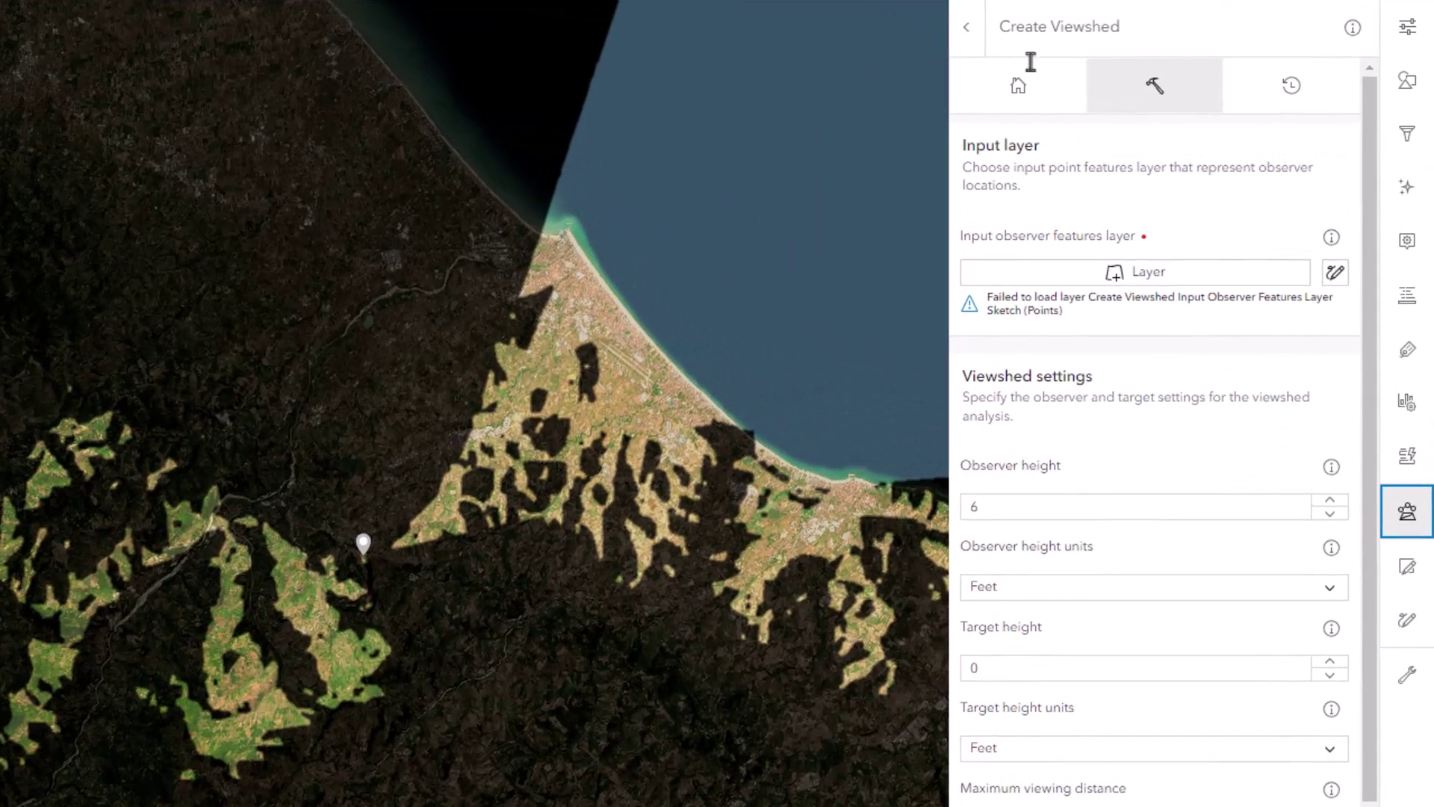
Step: Find the Create Buffers tool by searching 'buffer' and set Origin as its input layer
{"action": "left_click", "coordinate": [1088, 53]}
{"action": "left_click", "coordinate": [1150, 135]}
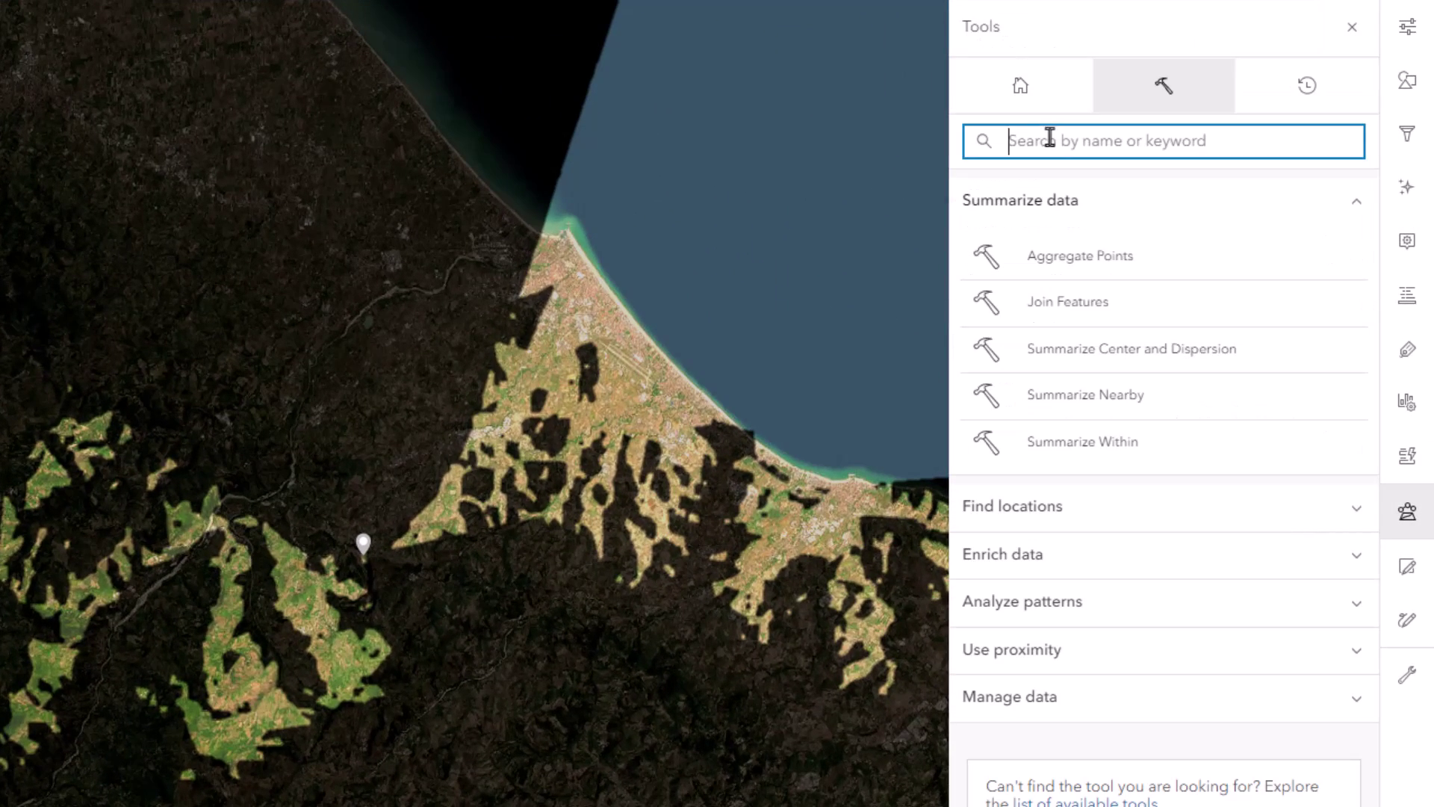
{"action": "type", "text": "buffer"}
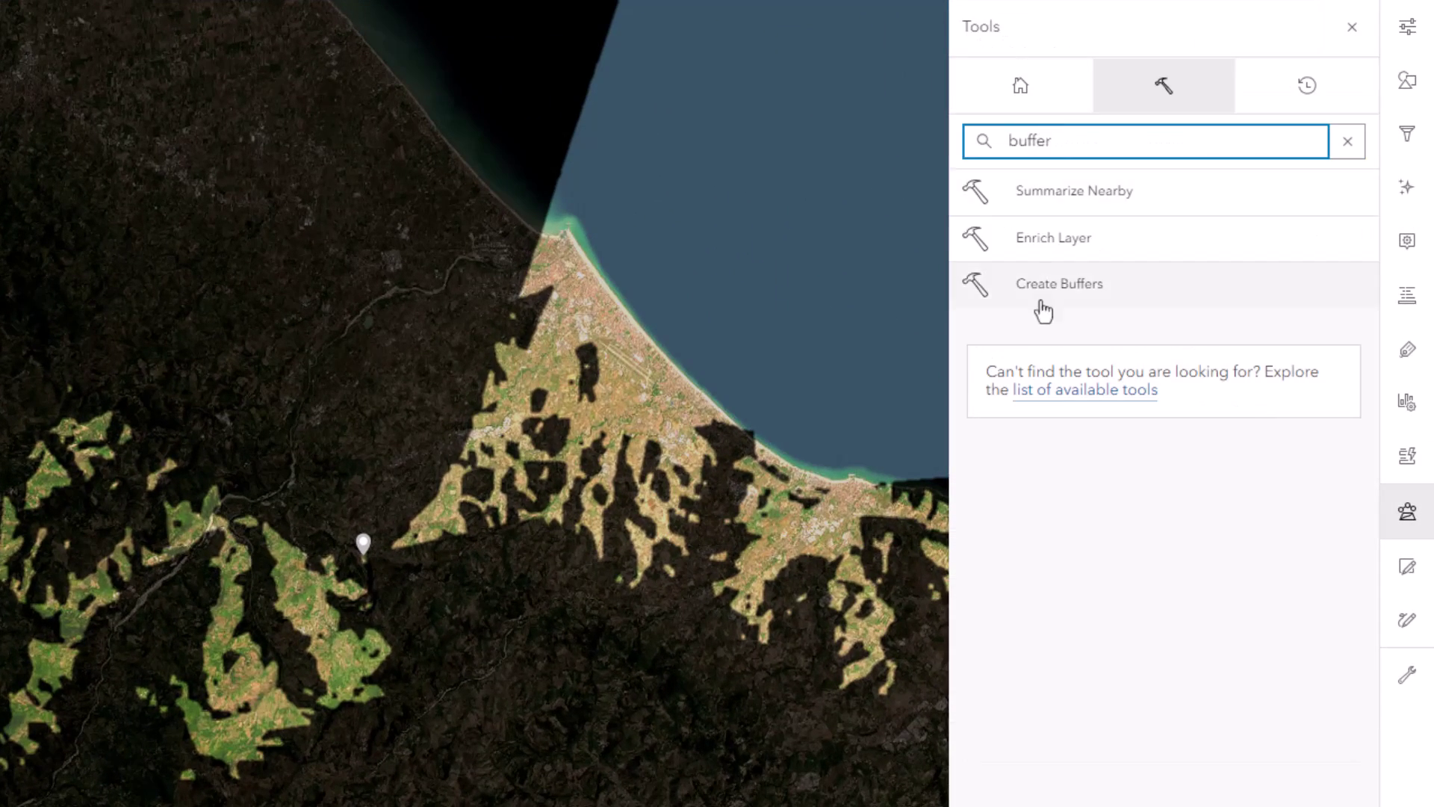
{"action": "left_click", "coordinate": [1044, 306]}
{"action": "left_click", "coordinate": [1081, 280]}
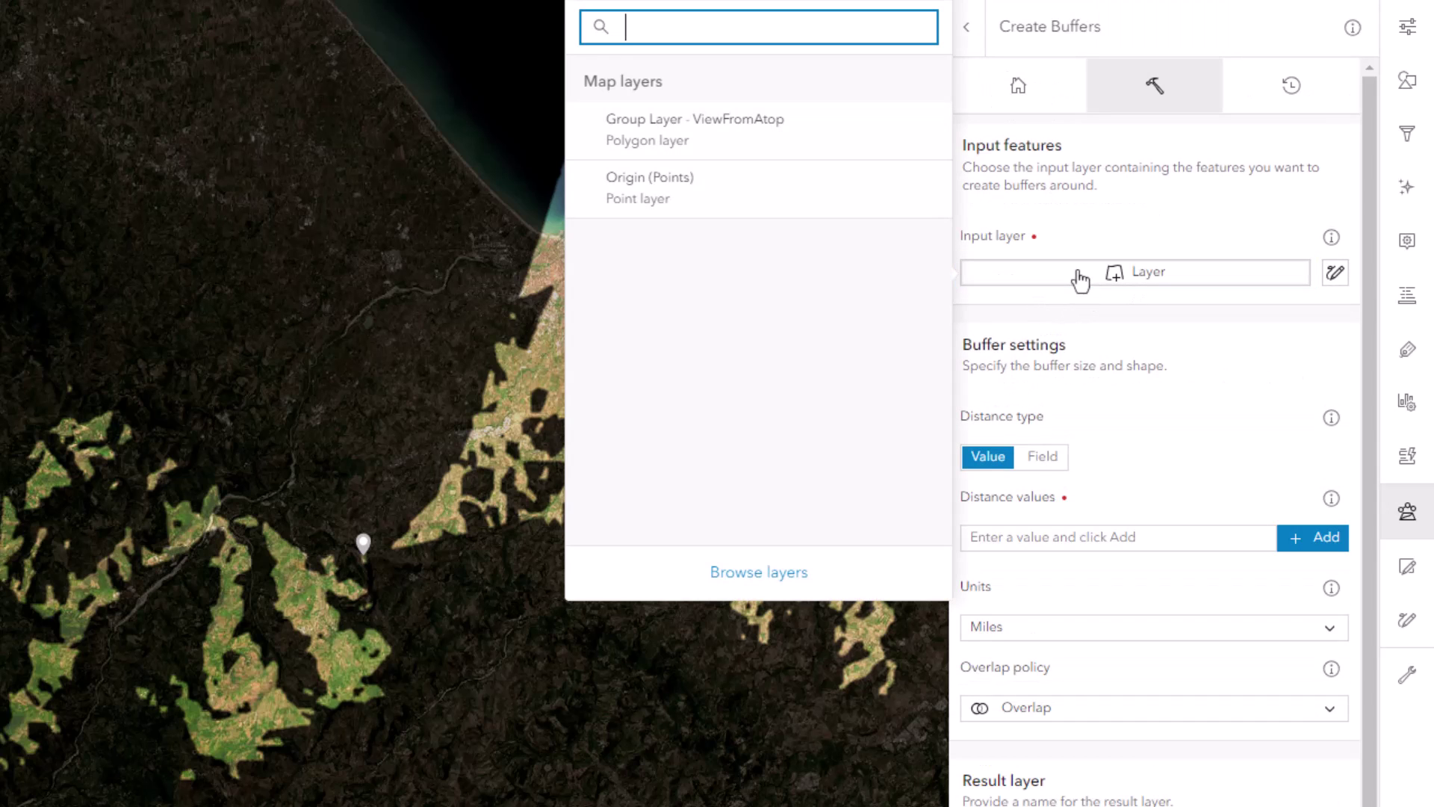
{"action": "left_click", "coordinate": [699, 197]}
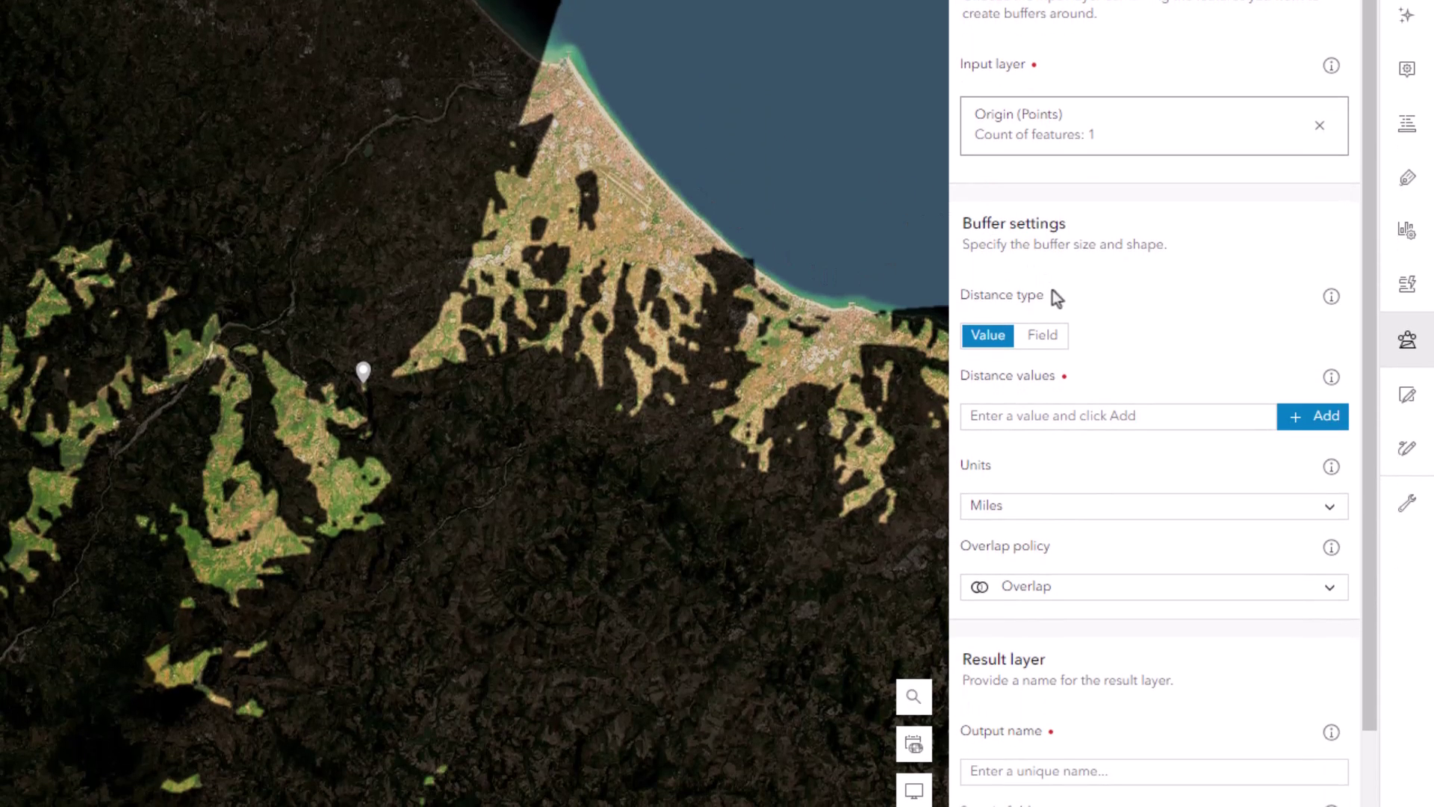
Step: Set buffer units to kilometers and add distances 10, 20, 30, 40 and 50
{"action": "left_click", "coordinate": [1139, 587]}
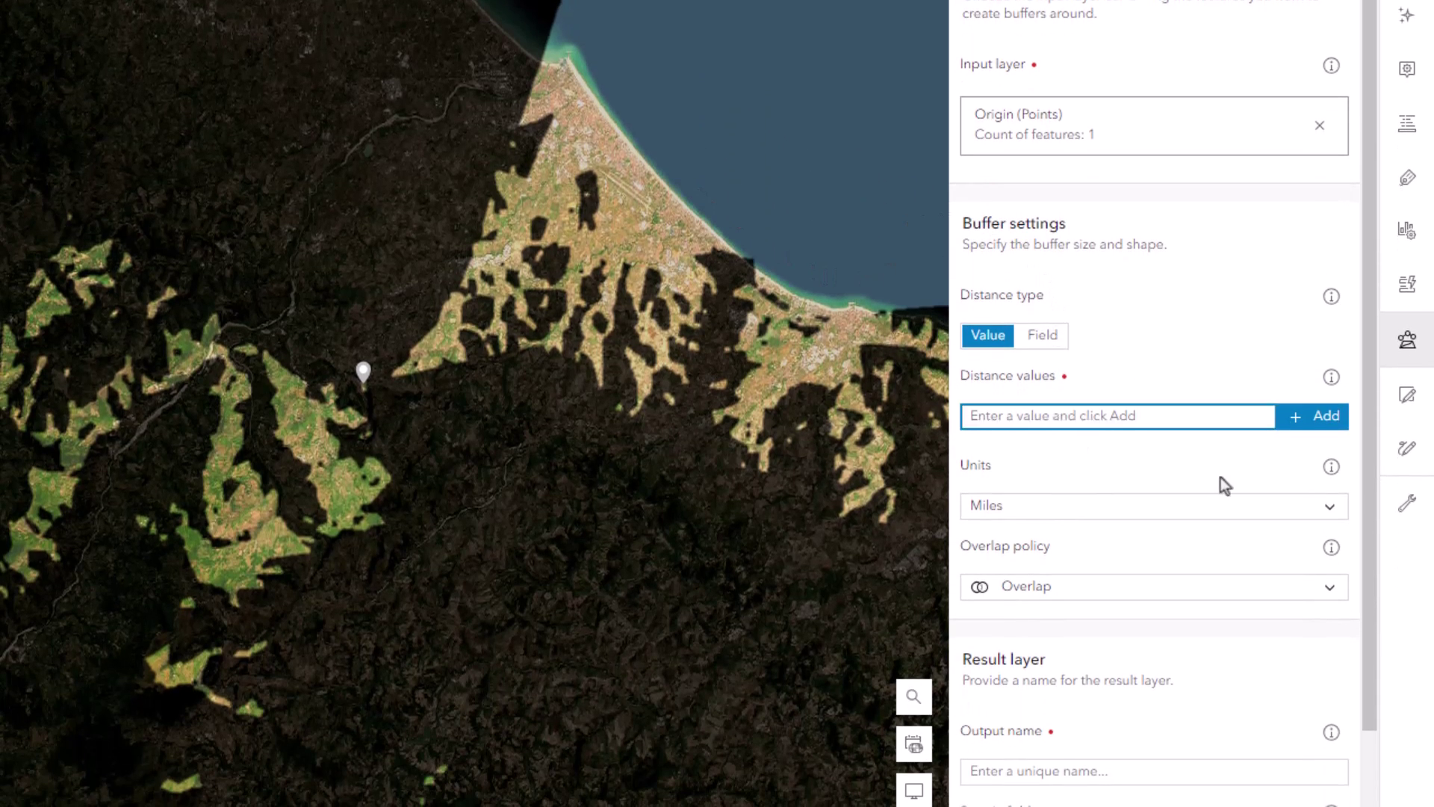
{"action": "left_click", "coordinate": [1333, 508]}
{"action": "left_click", "coordinate": [1063, 638]}
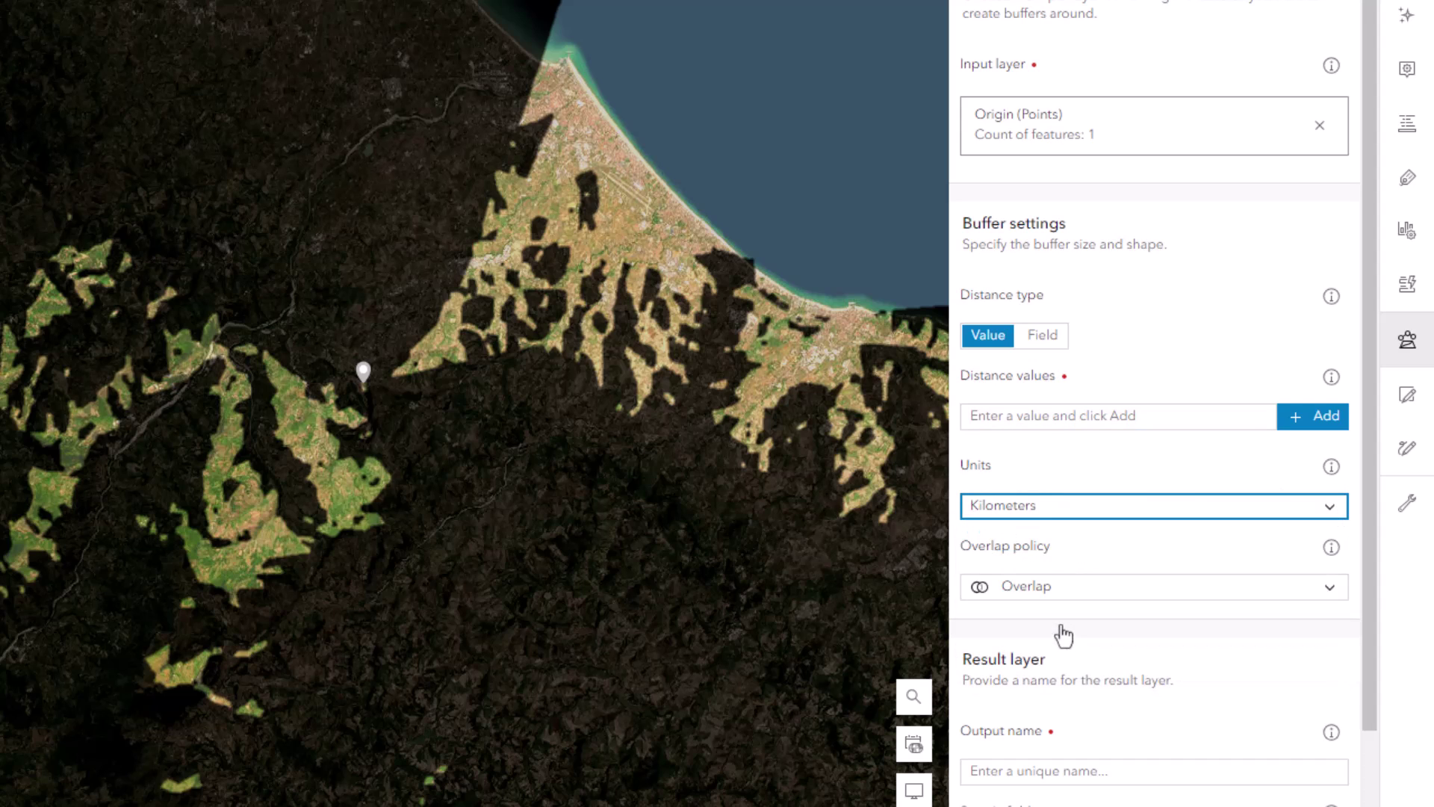
{"action": "left_click", "coordinate": [1050, 413]}
{"action": "type", "text": "10"}
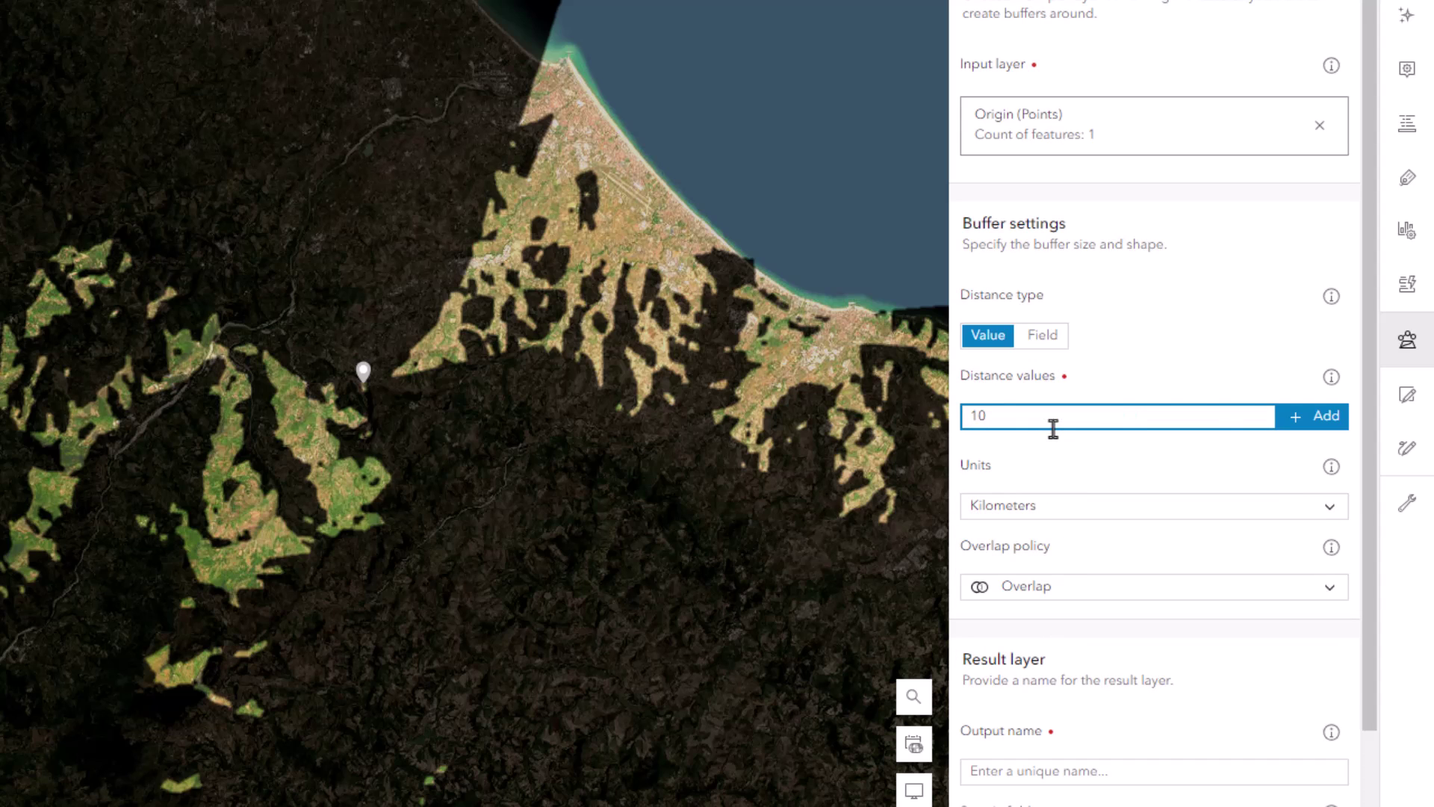
{"action": "left_click", "coordinate": [1314, 420]}
{"action": "type", "text": "20"}
{"action": "left_click", "coordinate": [1314, 420]}
{"action": "type", "text": "30"}
{"action": "left_click", "coordinate": [1314, 420]}
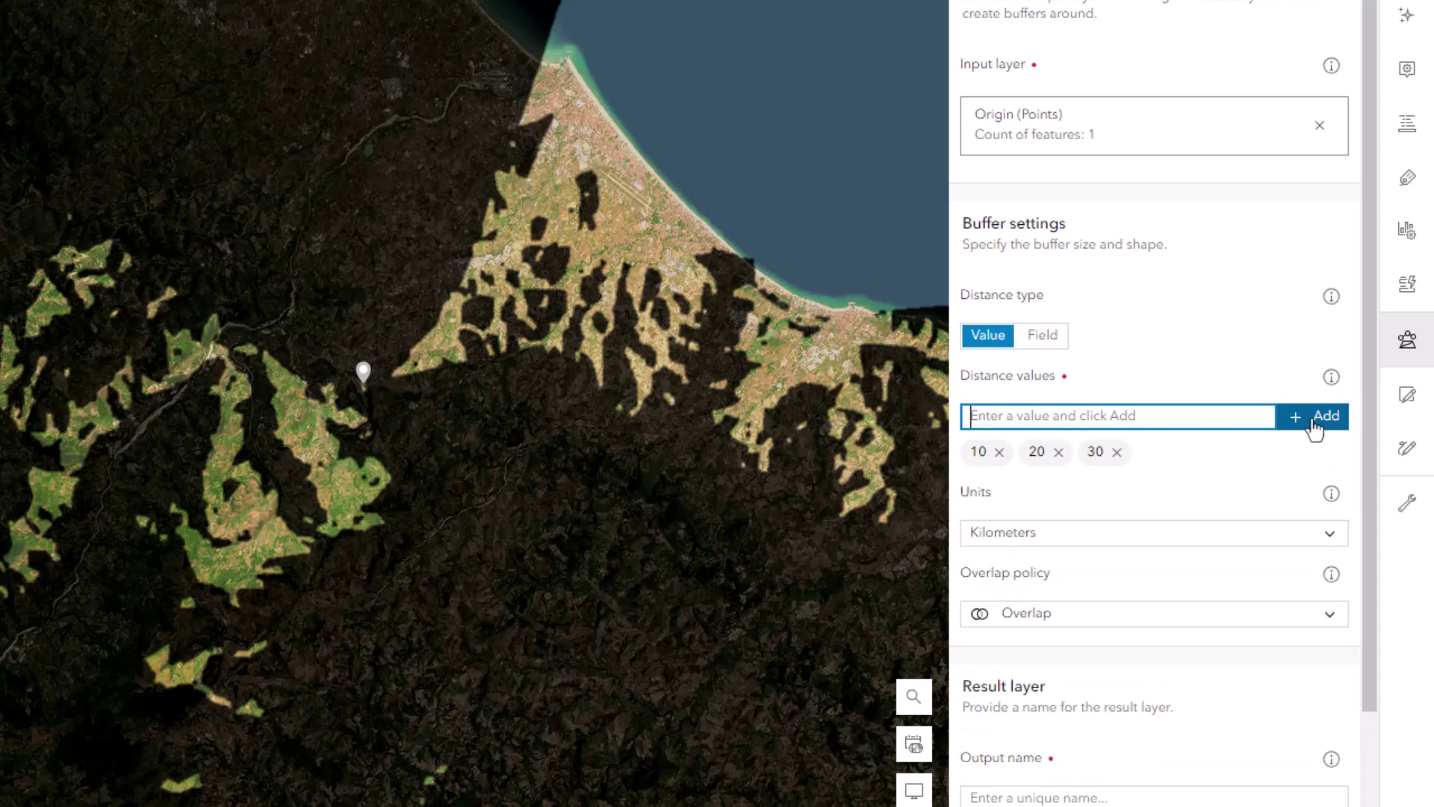
{"action": "type", "text": "40"}
{"action": "left_click", "coordinate": [1314, 420]}
{"action": "type", "text": "50"}
{"action": "left_click", "coordinate": [1314, 420]}
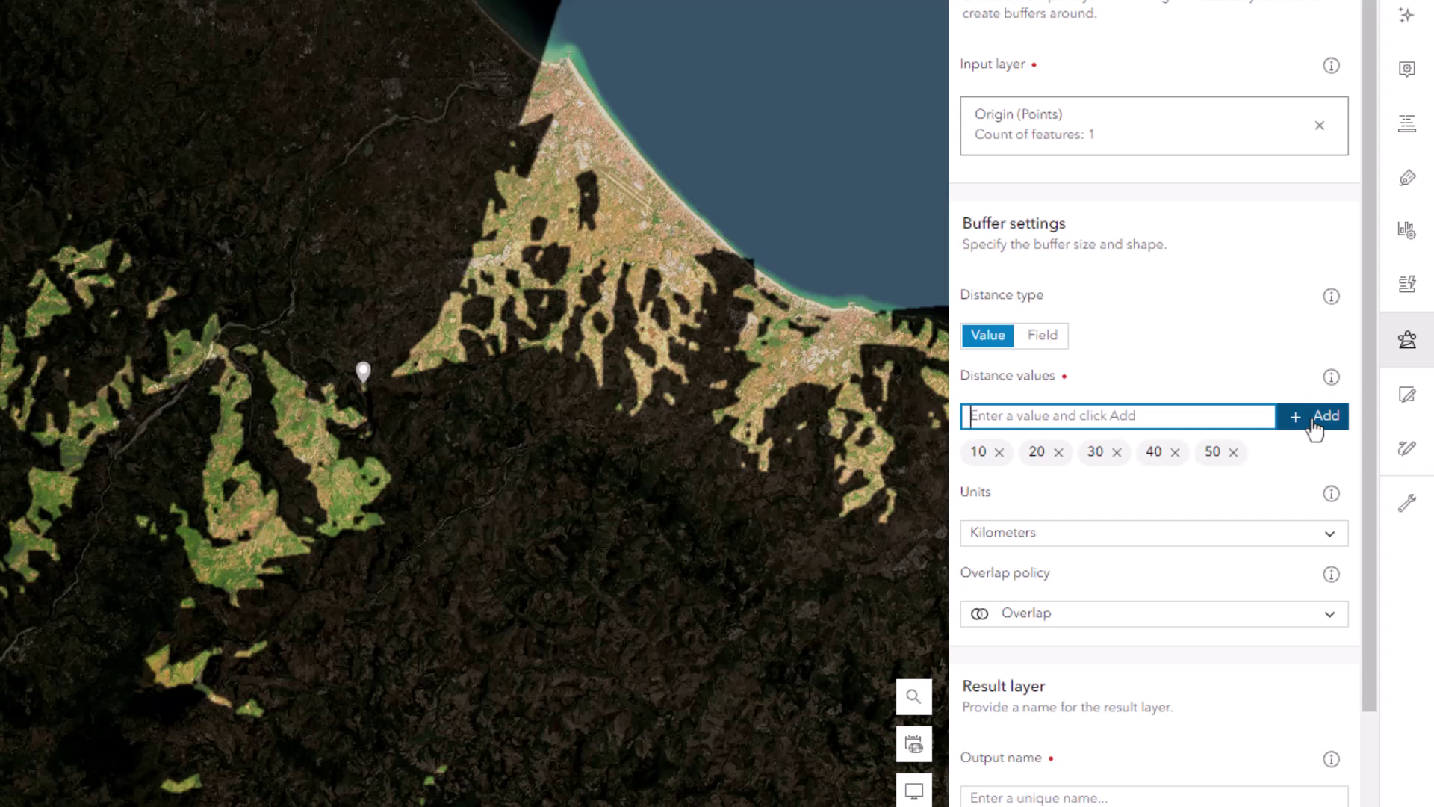
Step: Name the output 'San Marino Concentric Scale' and estimate the credit cost
{"action": "scroll", "coordinate": [1372, 464], "scroll_direction": "down", "scroll_amount": 3}
{"action": "scroll", "coordinate": [1365, 478], "scroll_direction": "down", "scroll_amount": 2}
{"action": "left_click", "coordinate": [1092, 486]}
{"action": "type", "text": "San Marino Concentri Scale"}
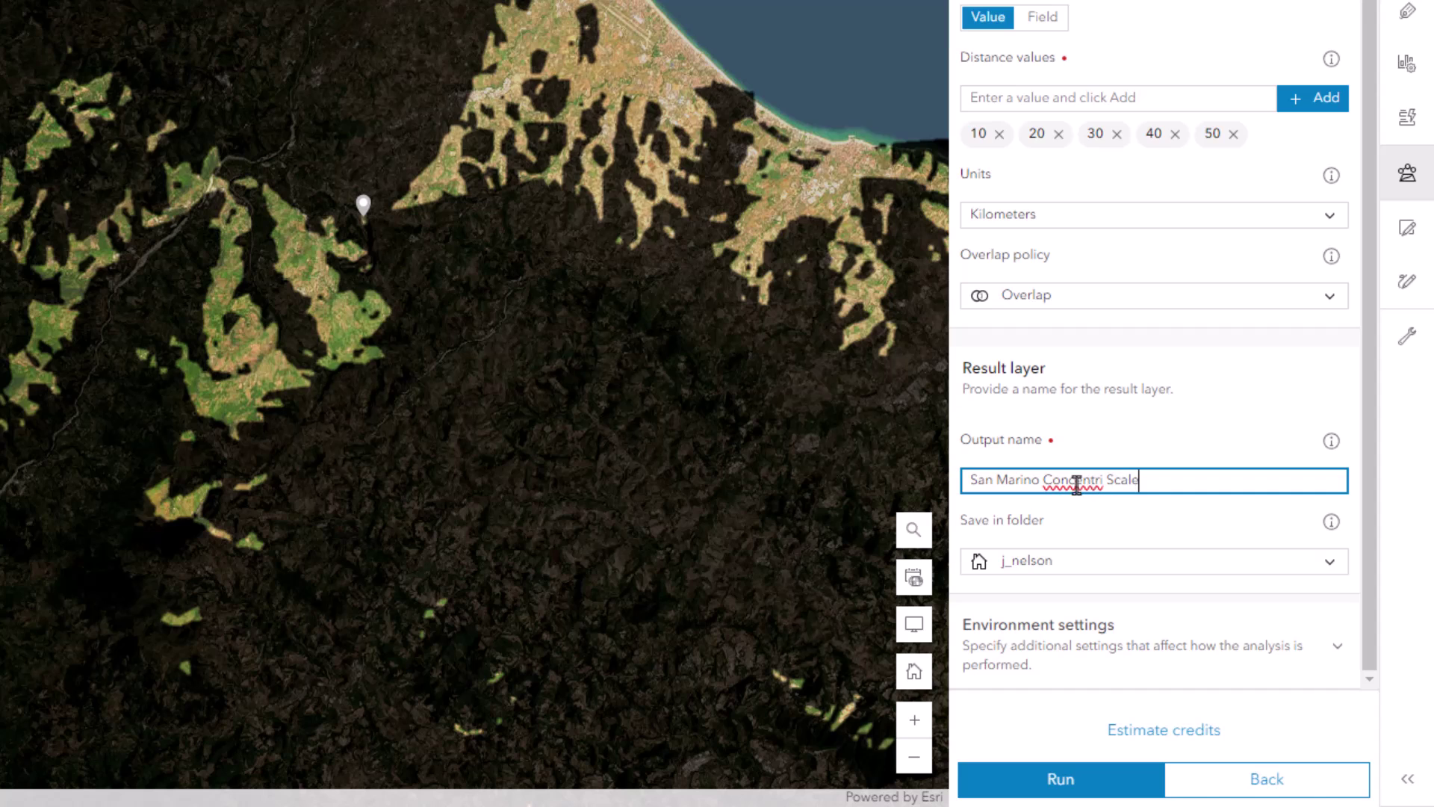
{"action": "left_click", "coordinate": [1103, 482]}
{"action": "type", "text": "centric Scale"}
{"action": "left_click", "coordinate": [1171, 729]}
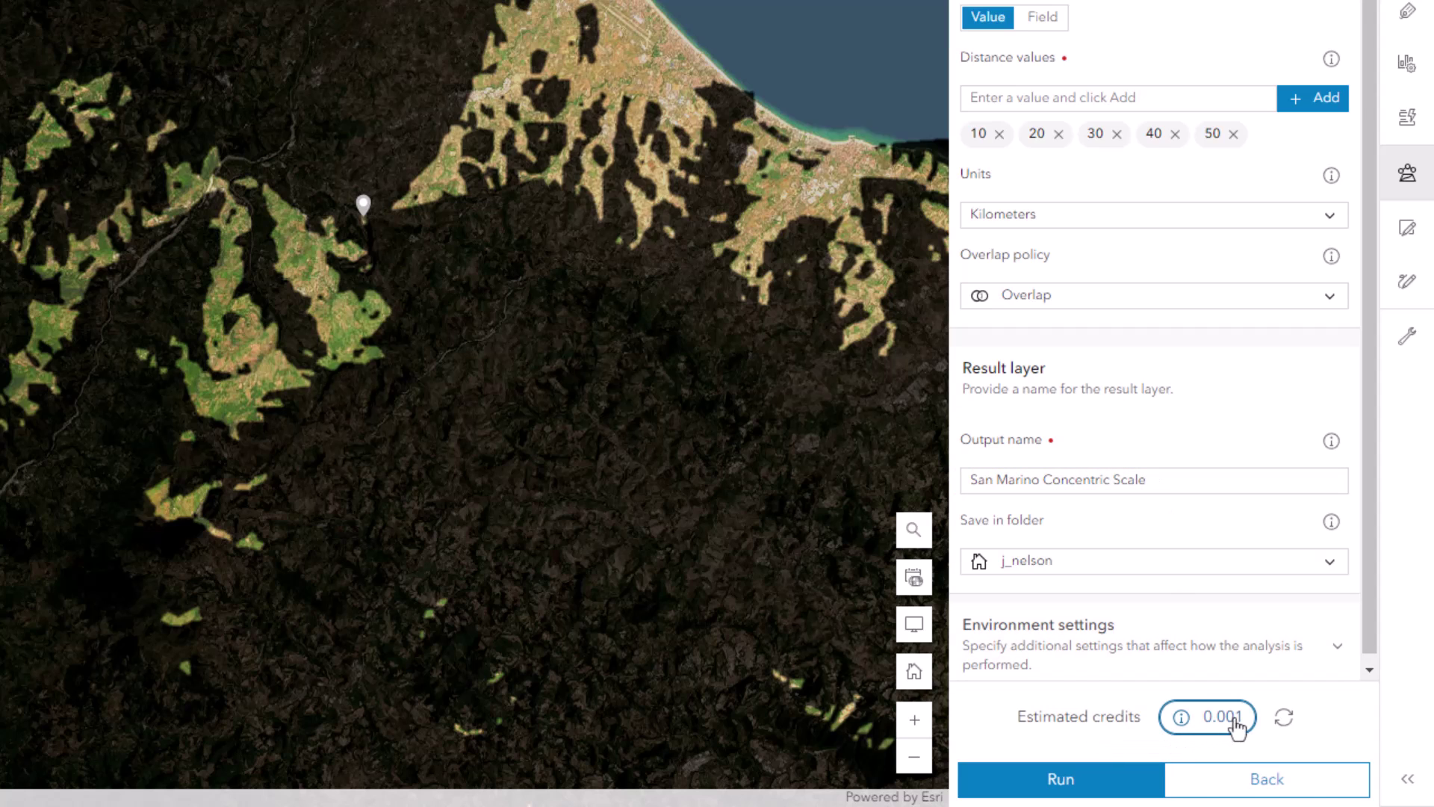
Step: Run the buffers and style them as one symbol with no fill and opaque white outlines
{"action": "left_click", "coordinate": [1061, 781]}
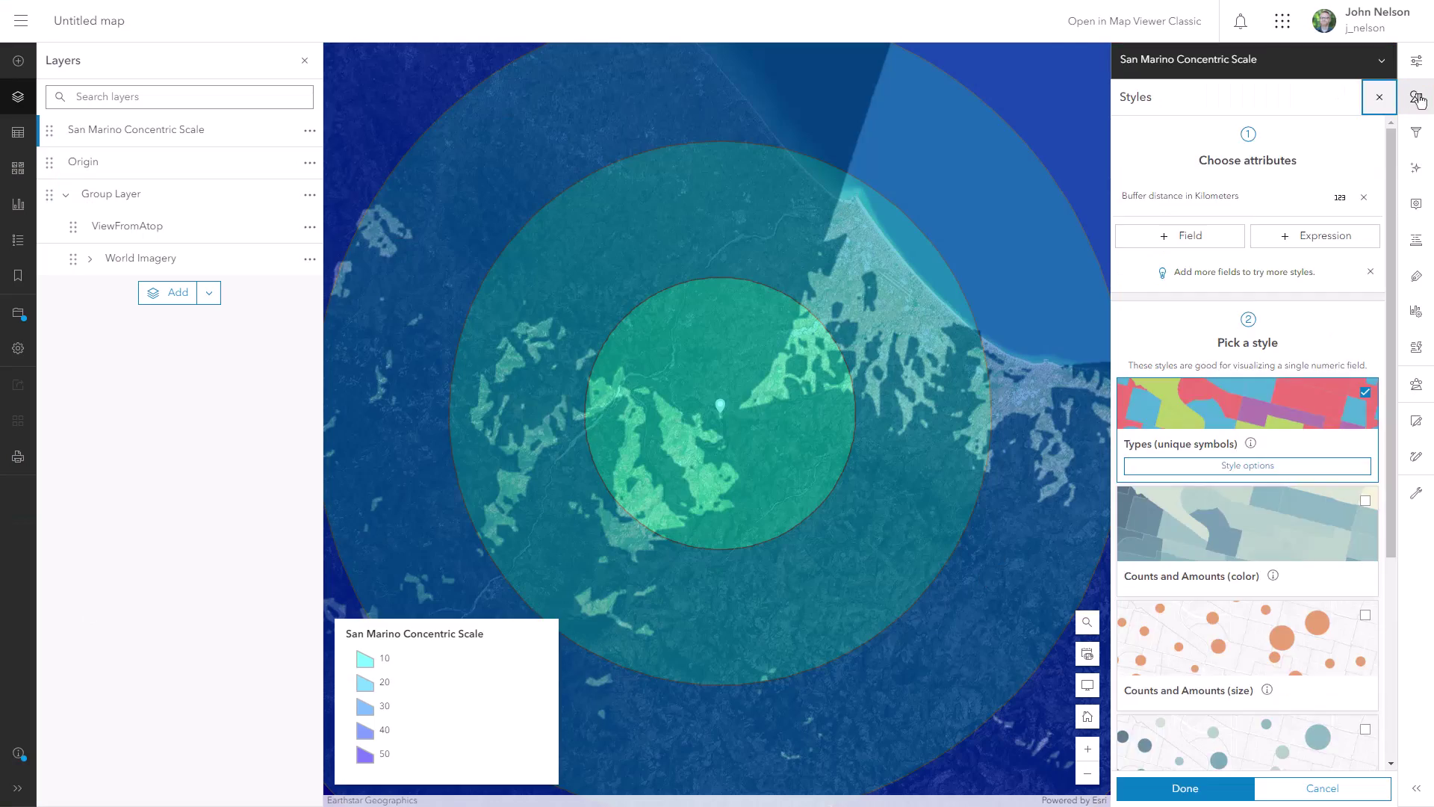
{"action": "scroll", "coordinate": [1318, 672], "scroll_direction": "down", "scroll_amount": 5}
{"action": "left_click", "coordinate": [1319, 724]}
{"action": "left_click", "coordinate": [1210, 468]}
{"action": "left_click", "coordinate": [1197, 195]}
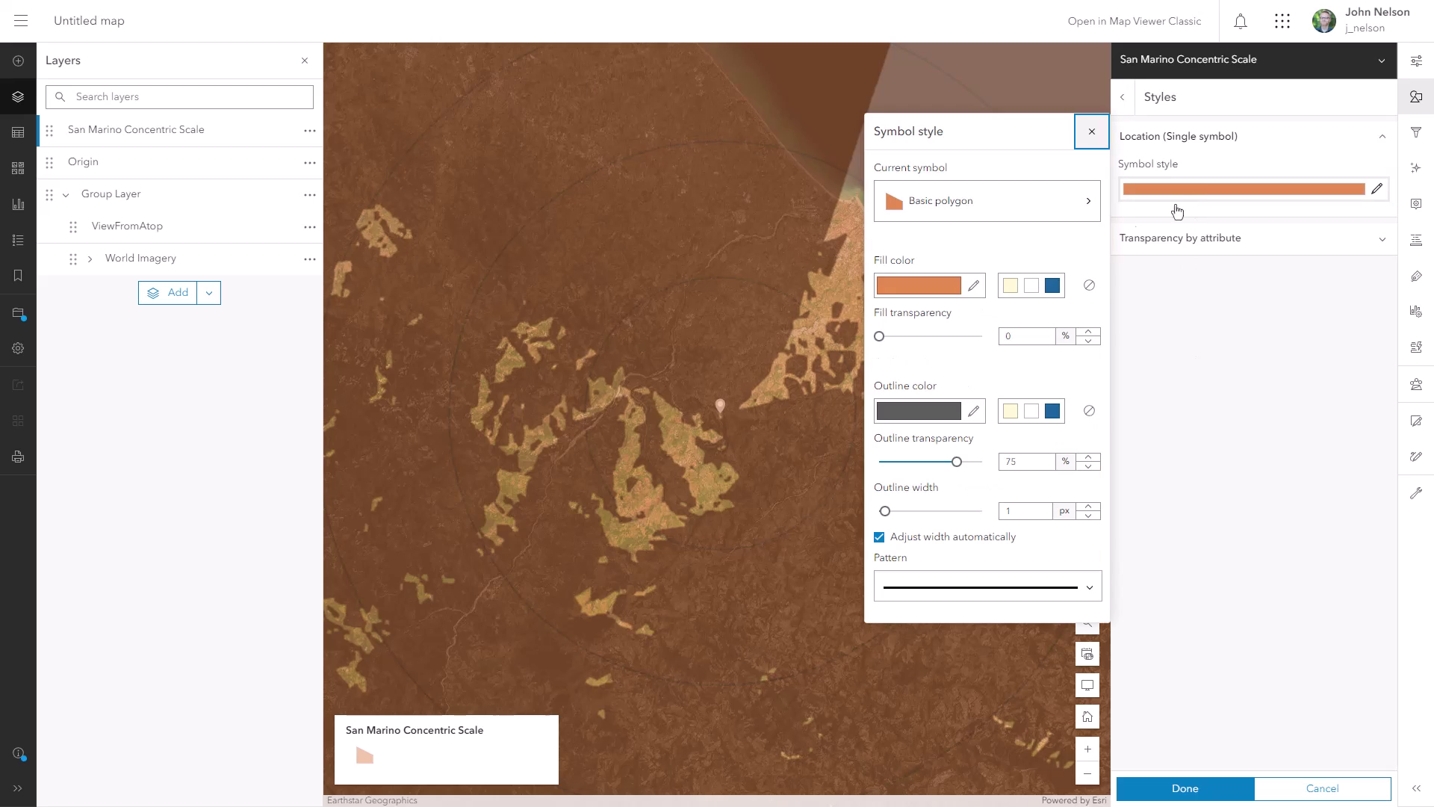
{"action": "left_click", "coordinate": [1089, 284]}
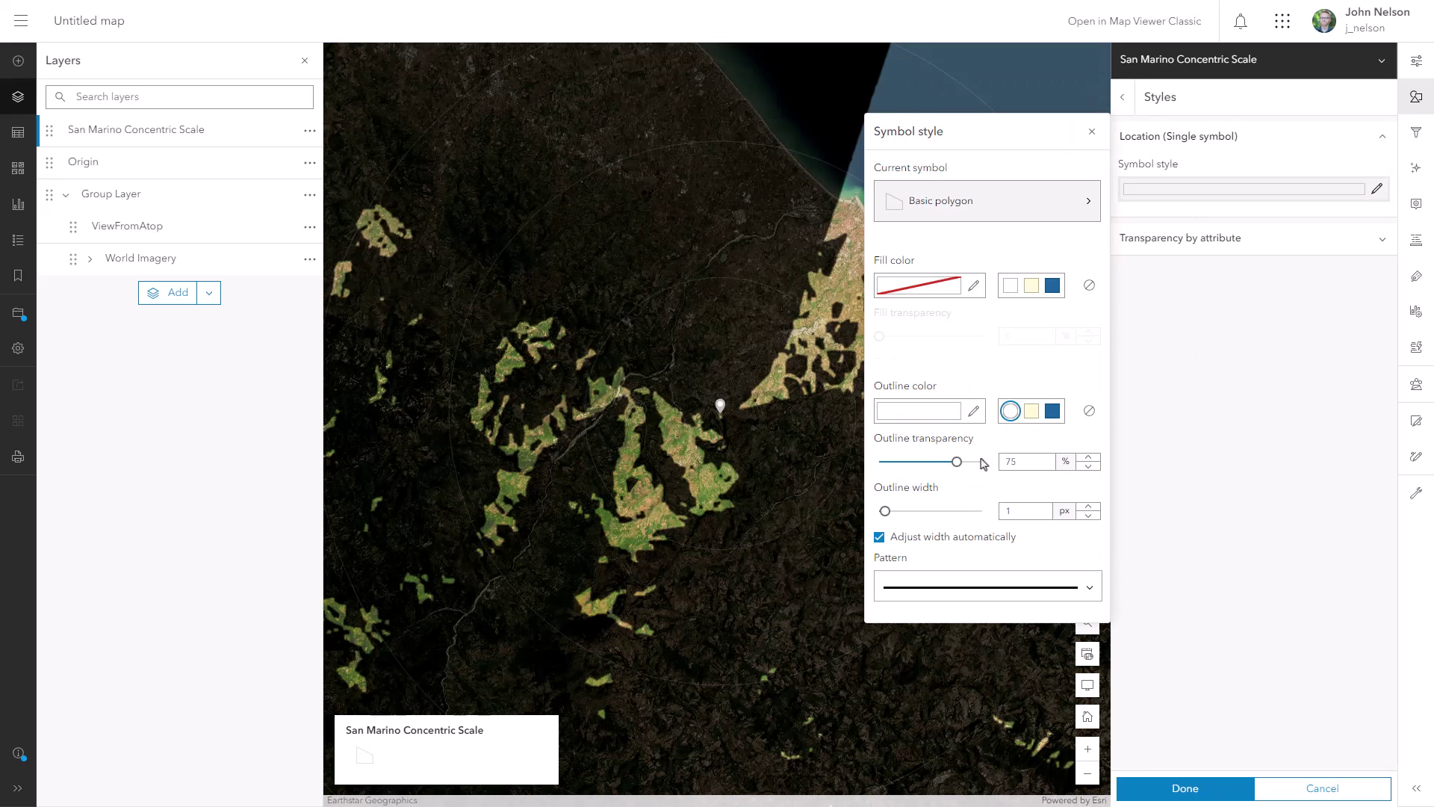
{"action": "left_click_drag", "start_coordinate": [949, 468], "coordinate": [879, 465]}
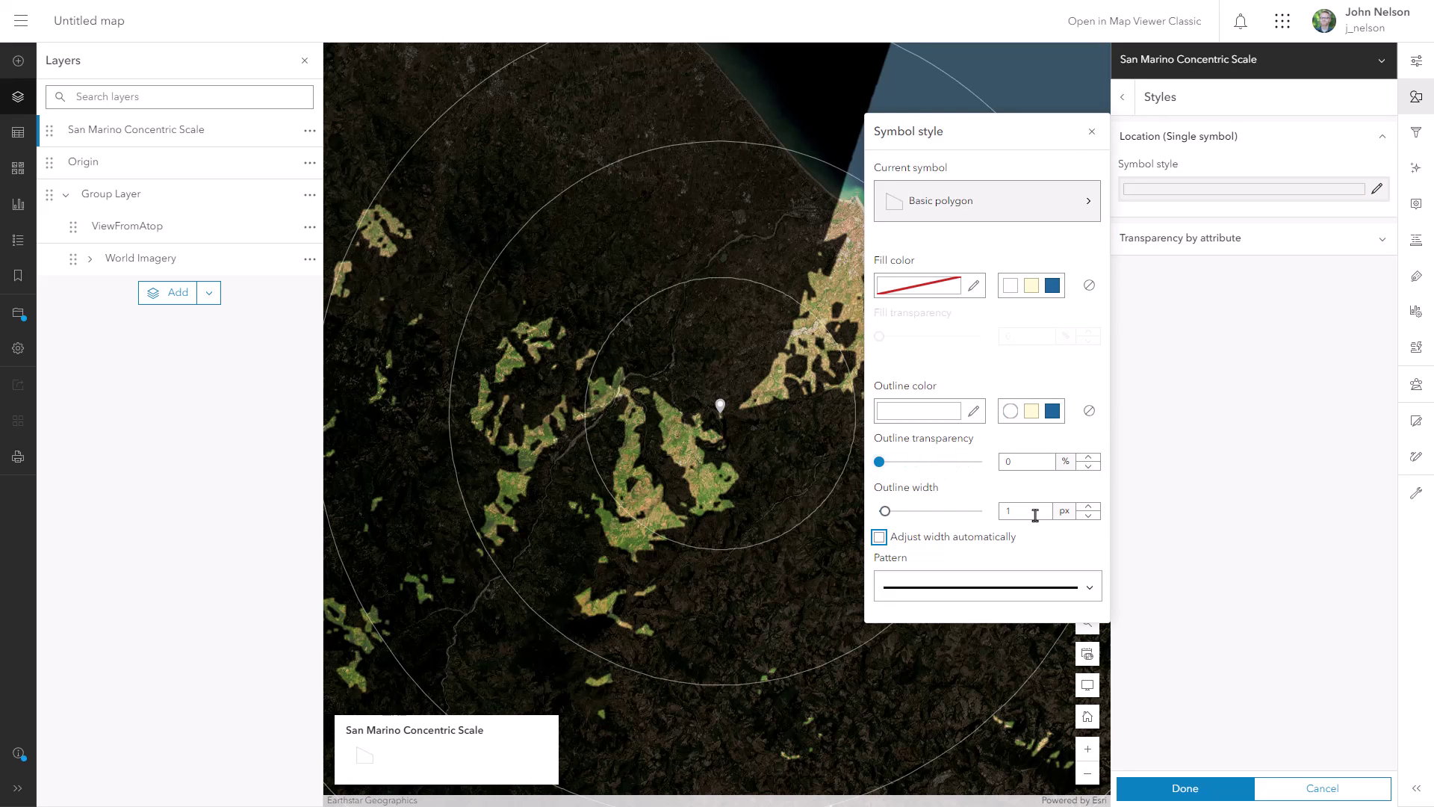
{"action": "left_click", "coordinate": [1092, 132]}
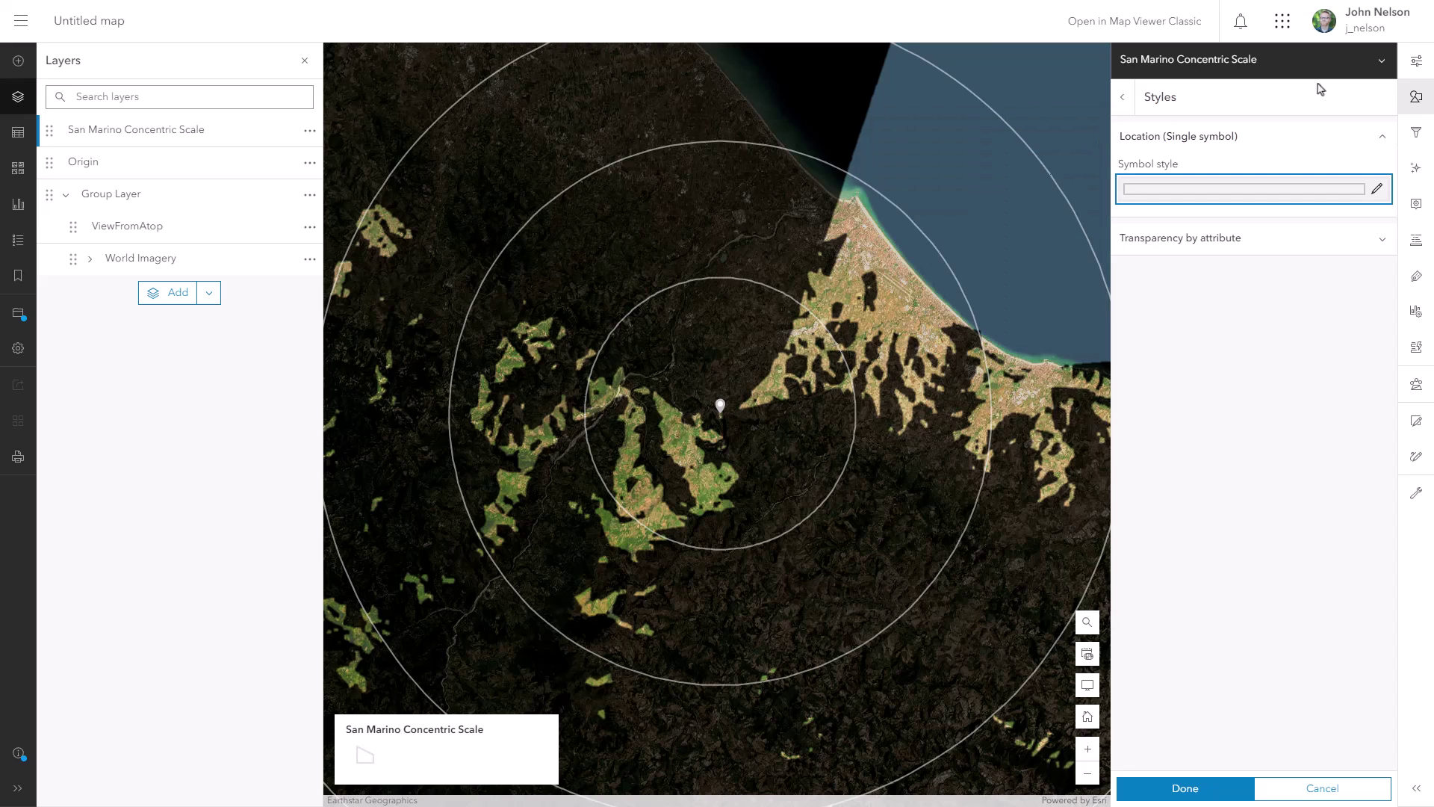
Step: Set the buffer layer's blending mode to Soft Light
{"action": "left_click", "coordinate": [1416, 61]}
{"action": "left_click", "coordinate": [1170, 388]}
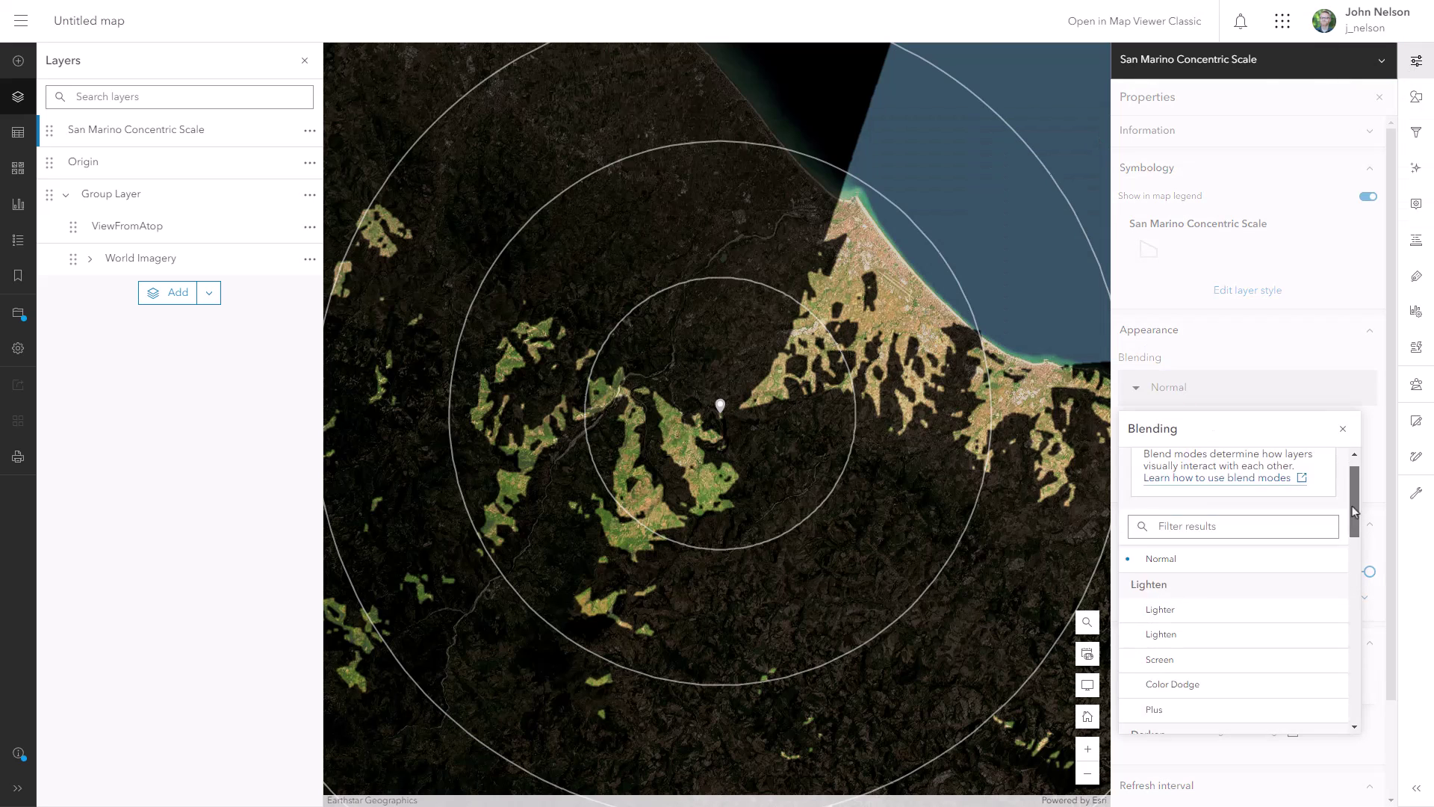
{"action": "scroll", "coordinate": [1314, 568], "scroll_direction": "down", "scroll_amount": 5}
{"action": "left_click", "coordinate": [1268, 611]}
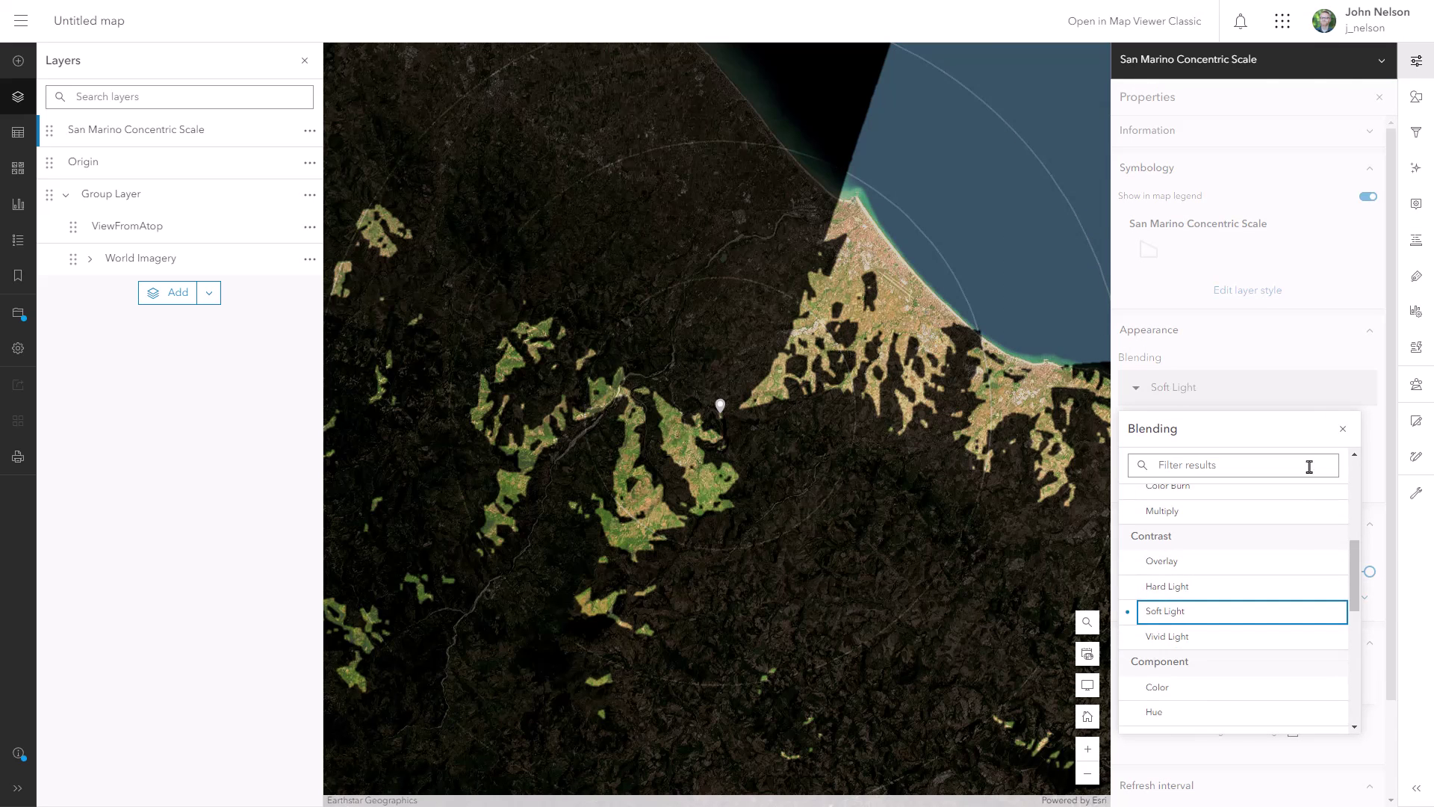
{"action": "left_click", "coordinate": [1343, 429]}
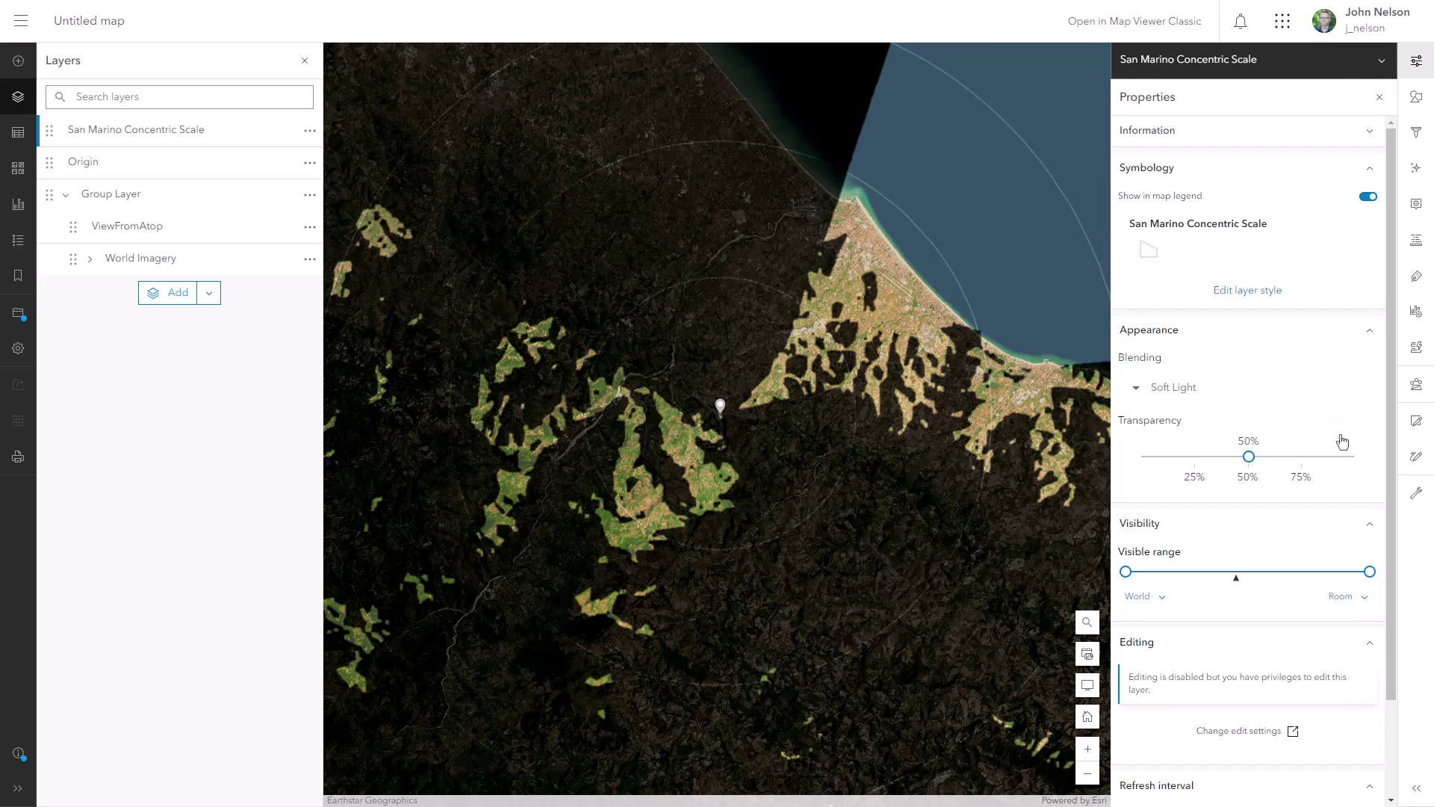
Step: Add the Living Atlas Human Geography Dark Label layer to the basemap
{"action": "left_click", "coordinate": [1421, 68]}
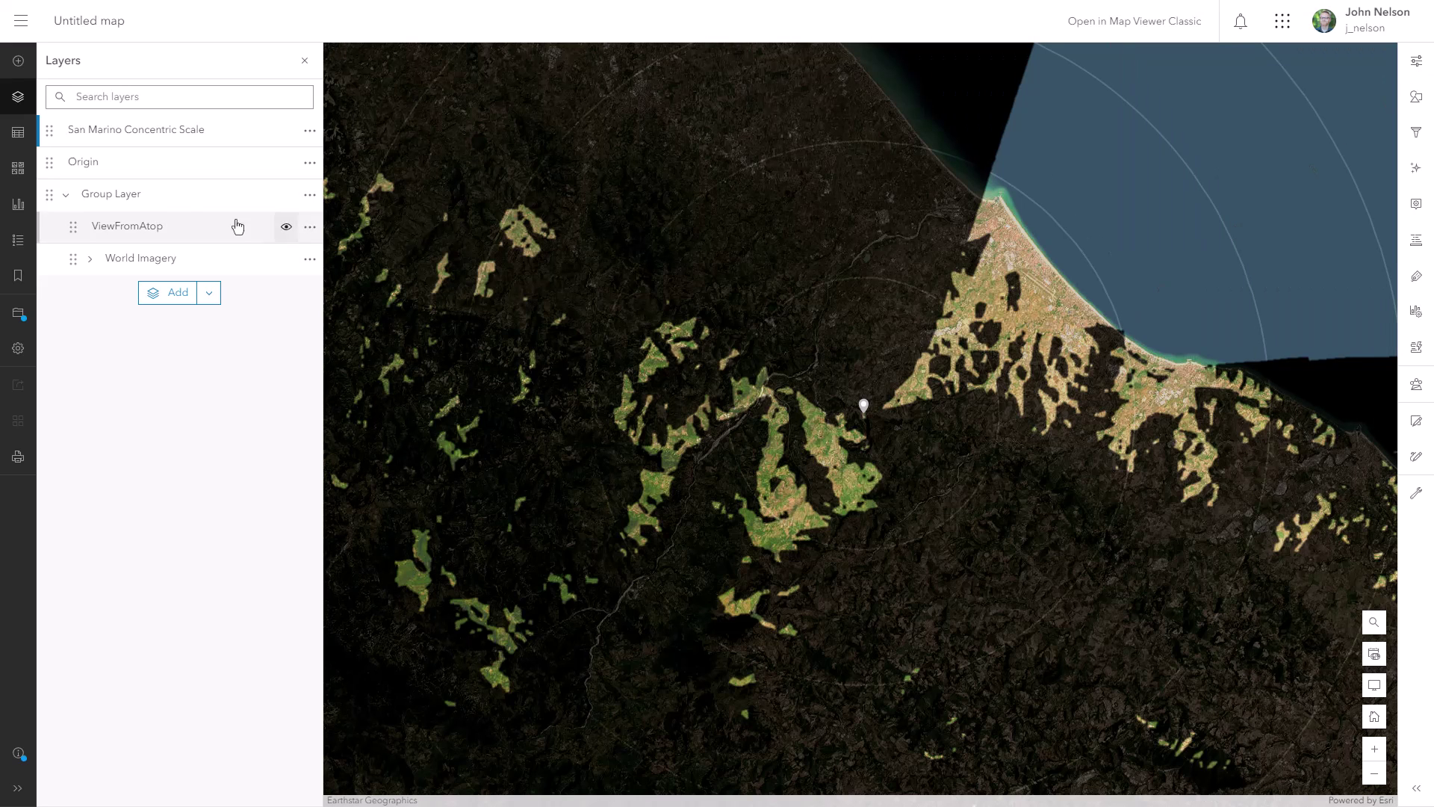
{"action": "left_click", "coordinate": [18, 168]}
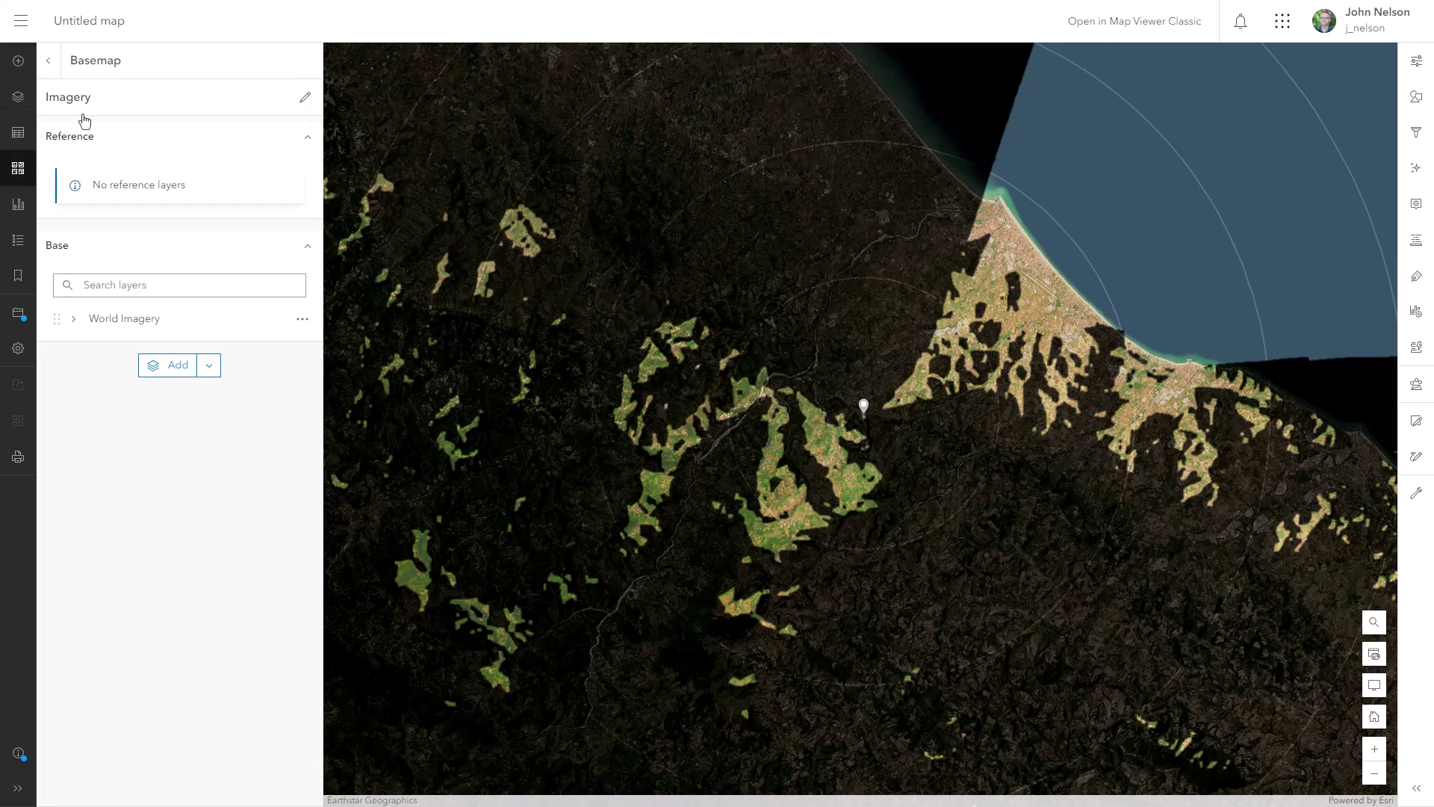
{"action": "left_click", "coordinate": [162, 363]}
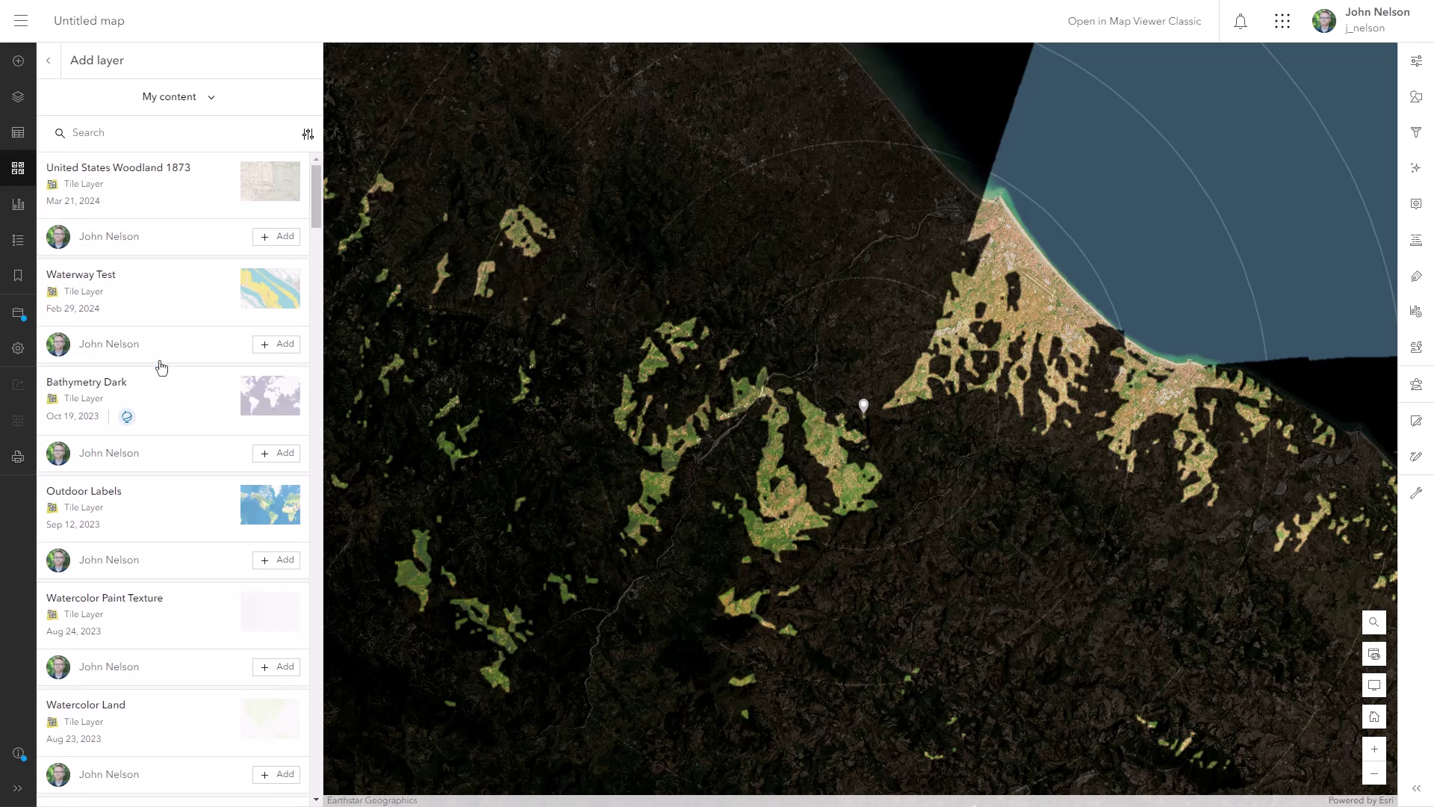
{"action": "left_click", "coordinate": [166, 98]}
{"action": "left_click", "coordinate": [173, 236]}
{"action": "left_click", "coordinate": [113, 135]}
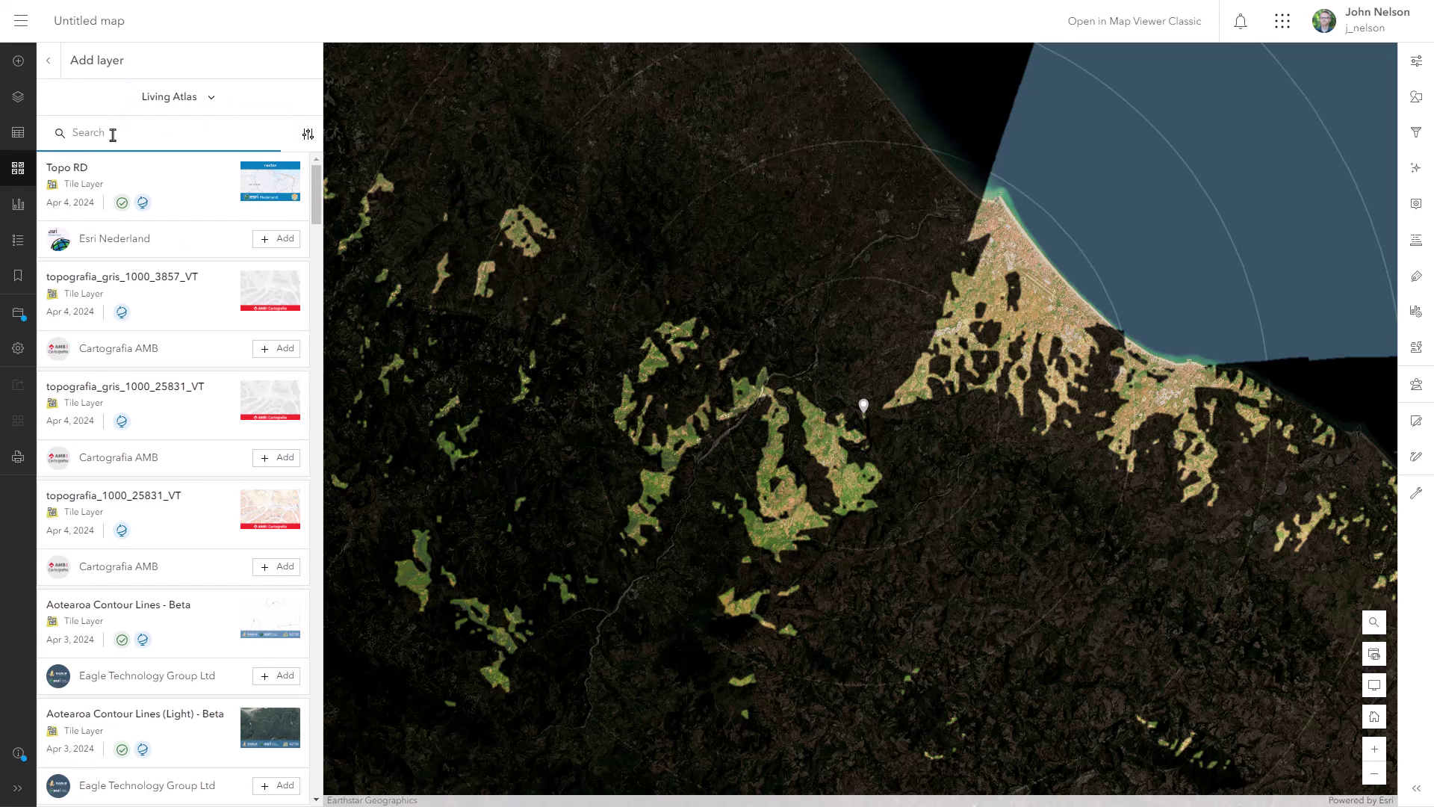
{"action": "key", "text": "Return"}
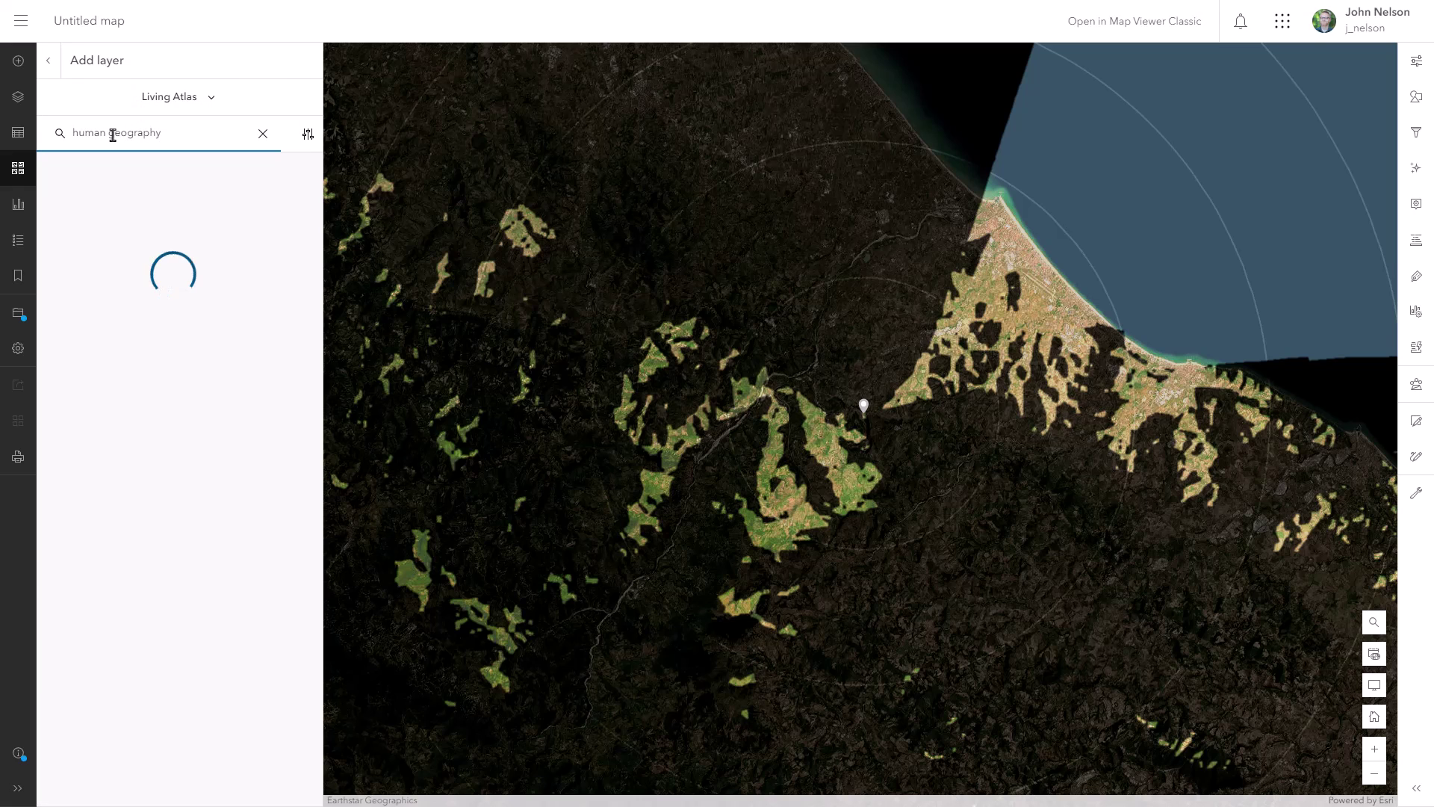
{"action": "left_click", "coordinate": [287, 567]}
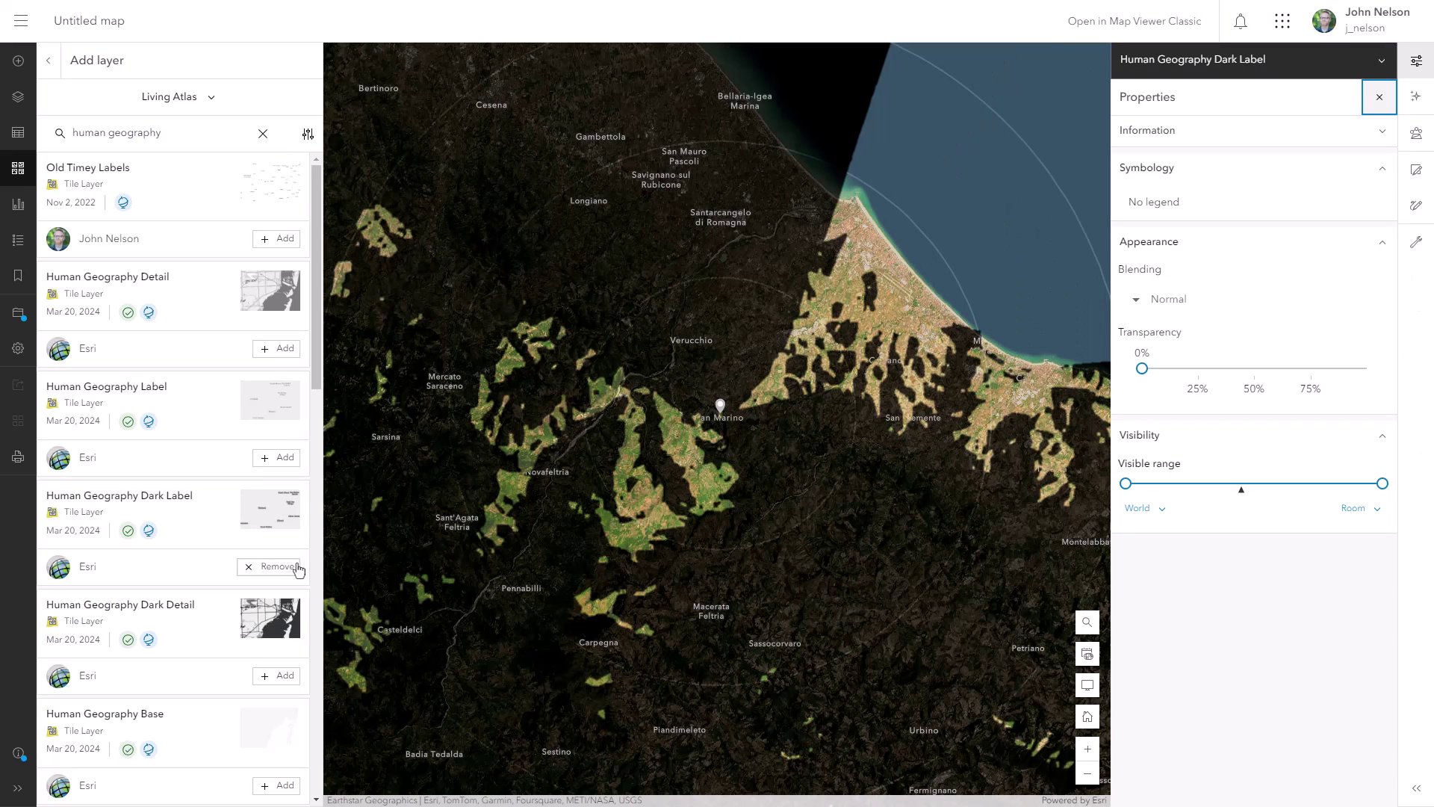
Step: Make the label layer 50% transparent and move it above World Imagery
{"action": "left_click_drag", "start_coordinate": [1141, 369], "coordinate": [1248, 369]}
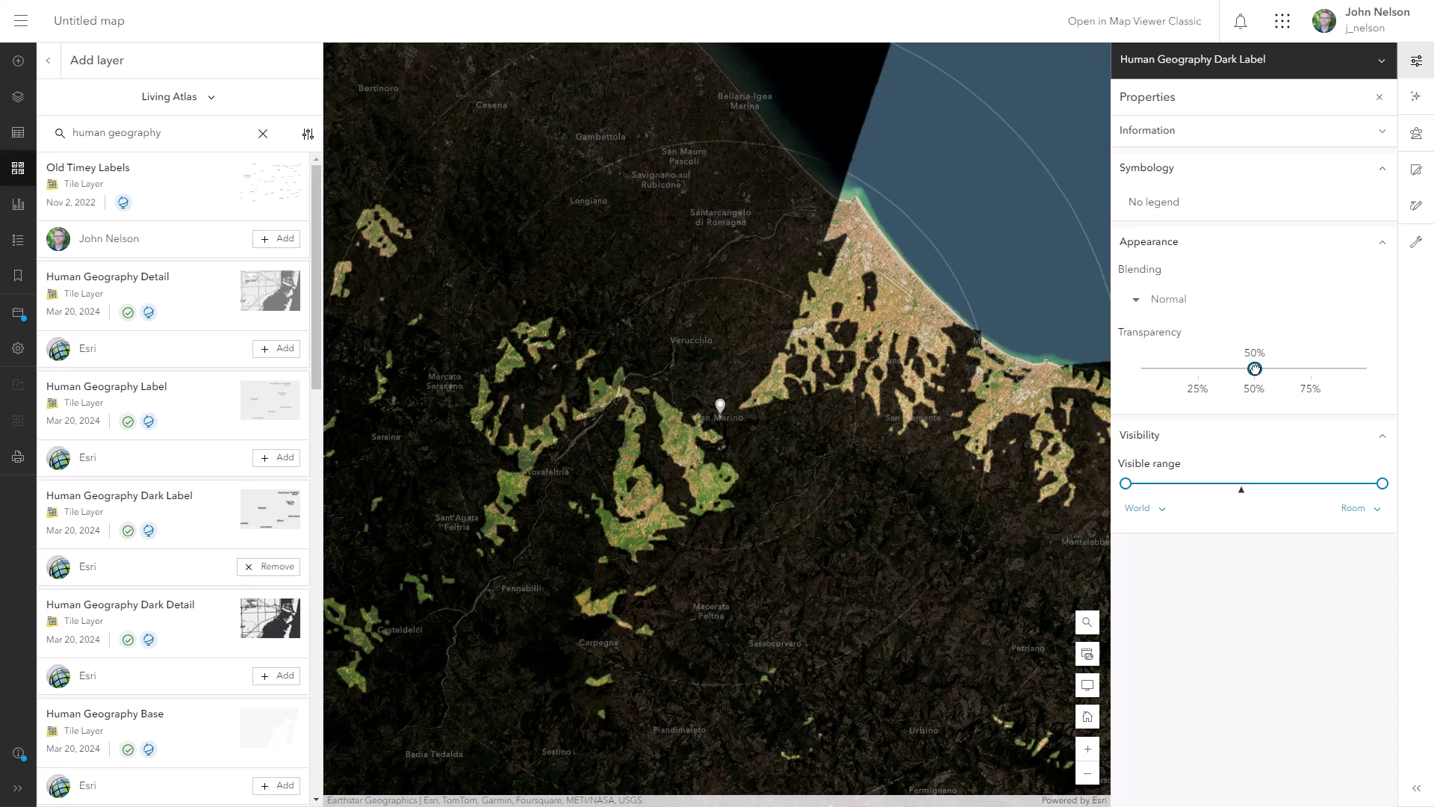
{"action": "left_click", "coordinate": [49, 61]}
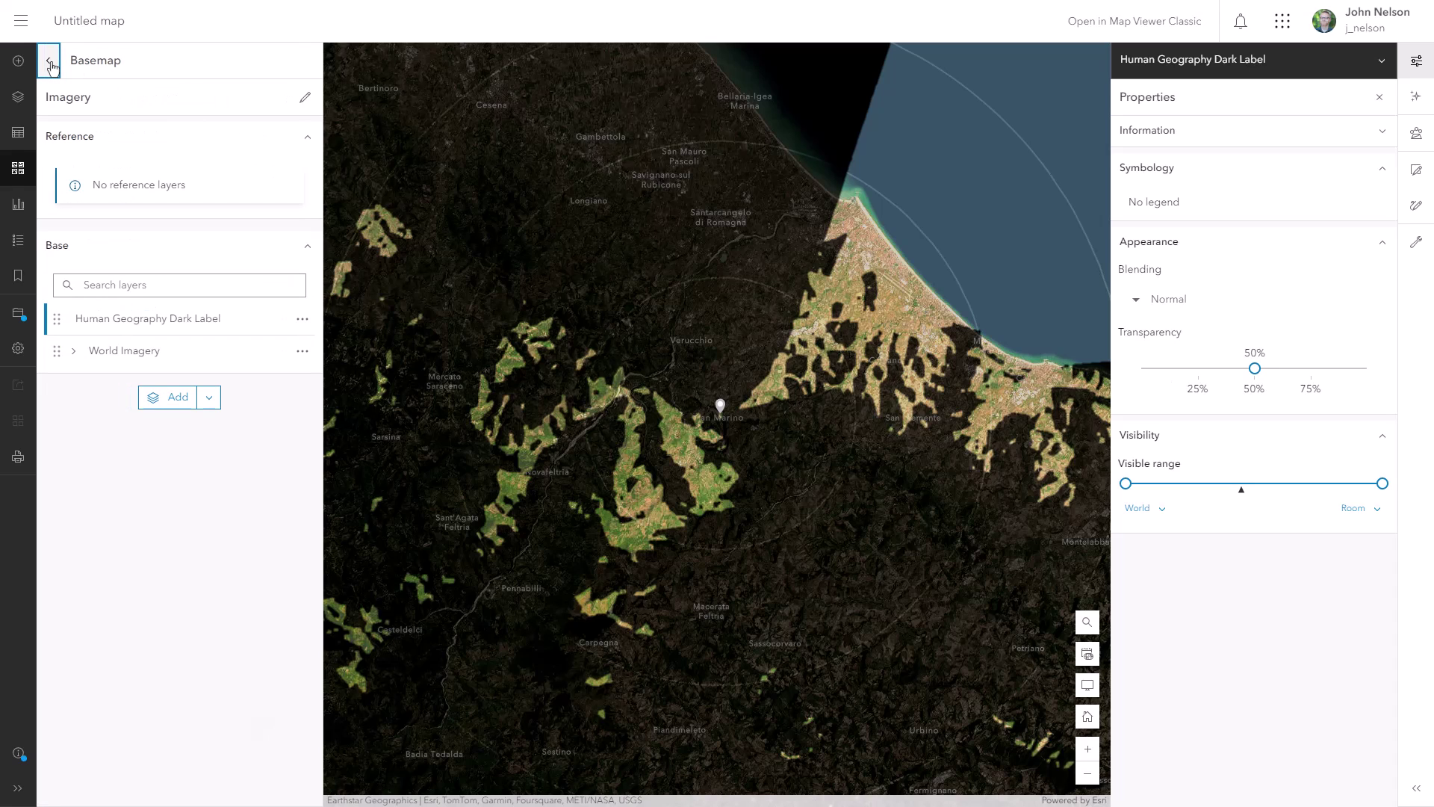
{"action": "left_click_drag", "start_coordinate": [57, 317], "coordinate": [57, 174]}
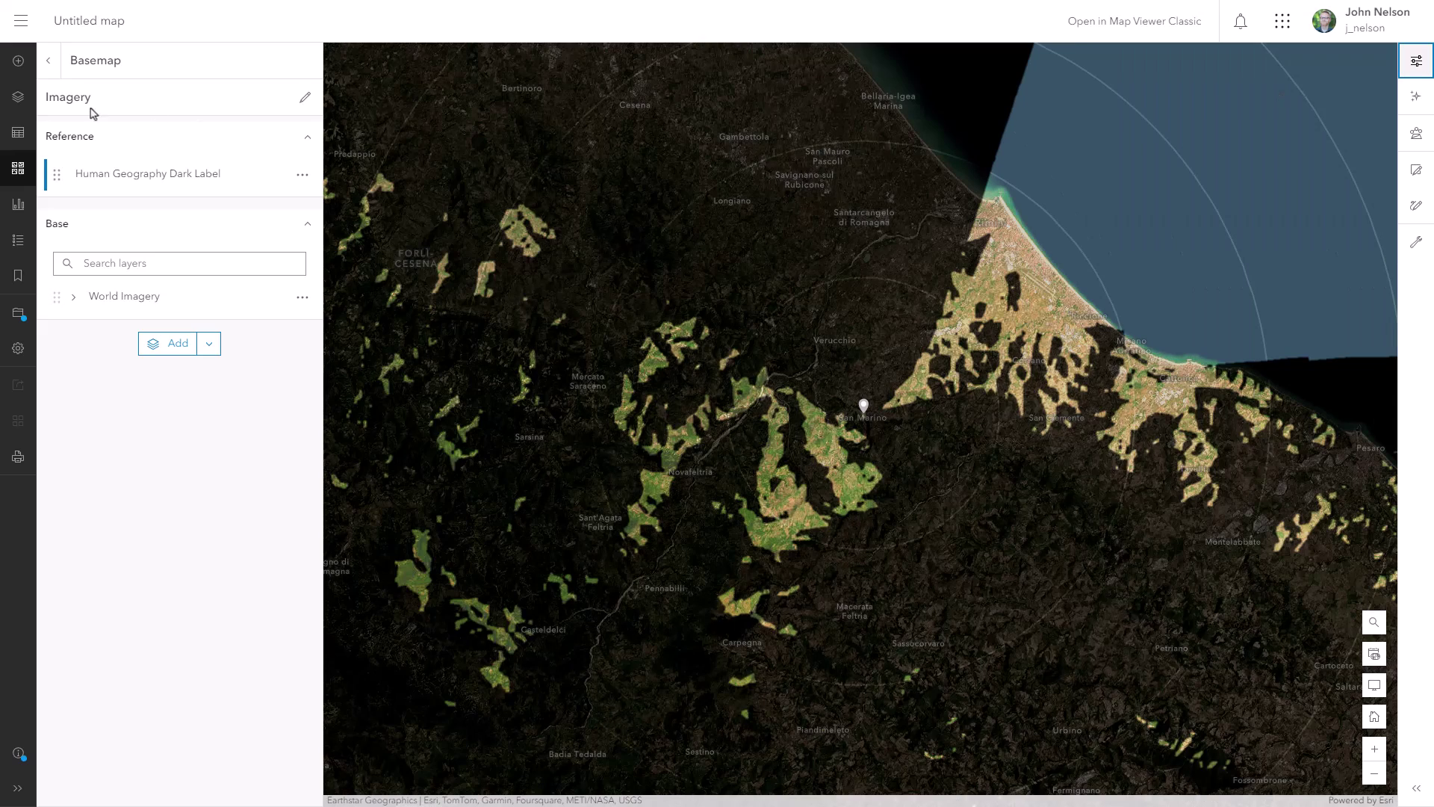
{"action": "left_click", "coordinate": [48, 61]}
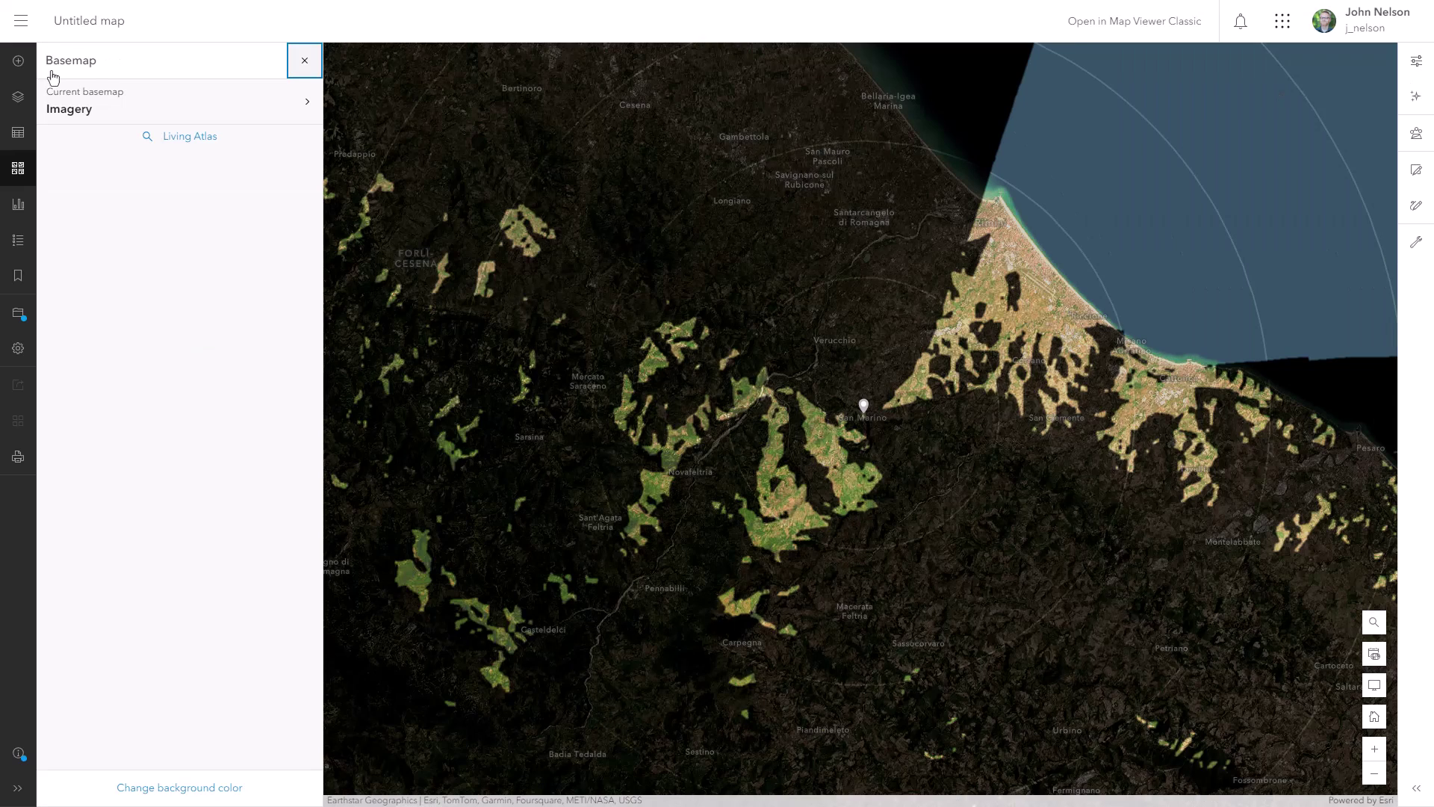
{"action": "left_click", "coordinate": [20, 111]}
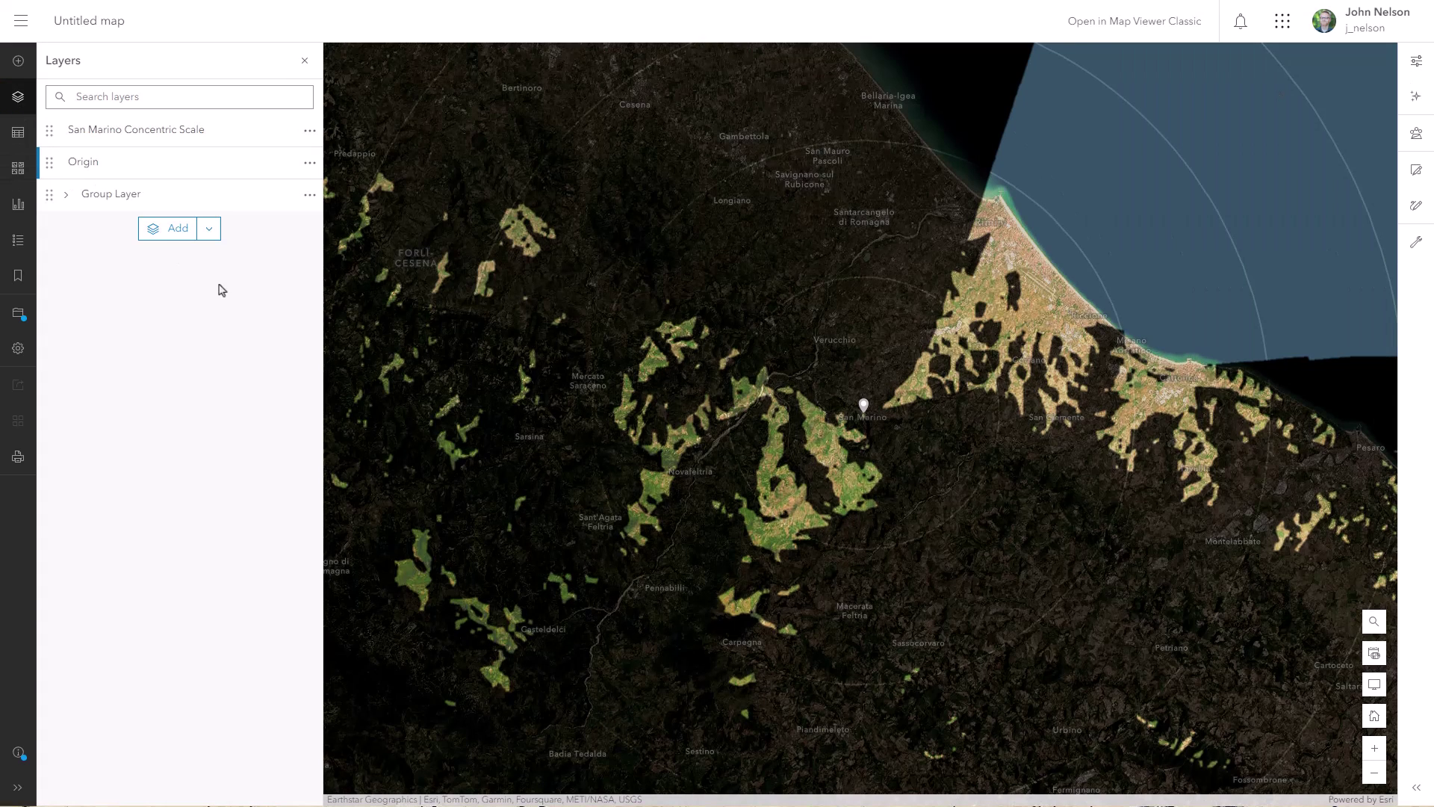
Step: Prepare a sketch text label '10km' in cream yellow, Arial Bold size 15
{"action": "left_click_drag", "start_coordinate": [870, 349], "coordinate": [586, 652]}
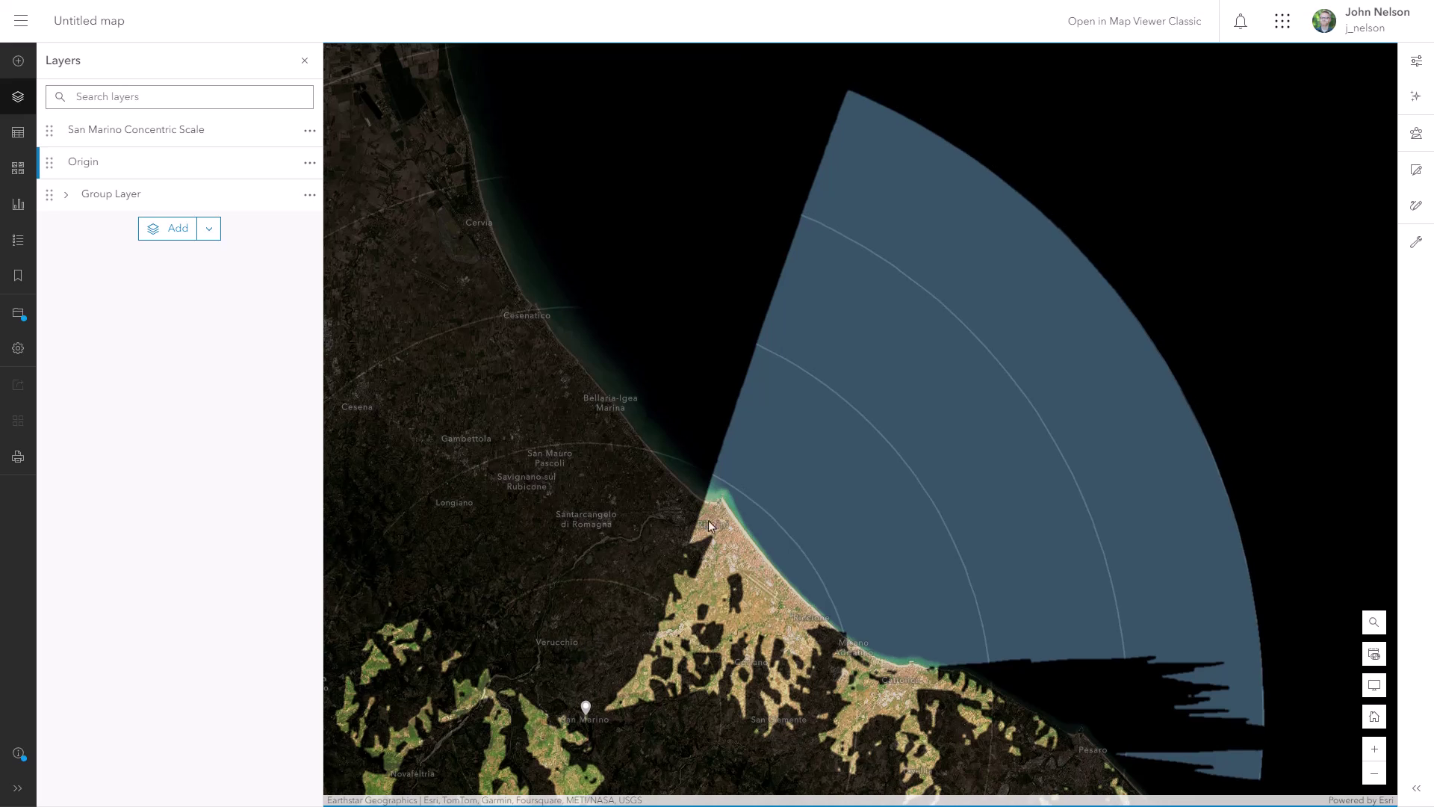
{"action": "left_click", "coordinate": [1413, 207]}
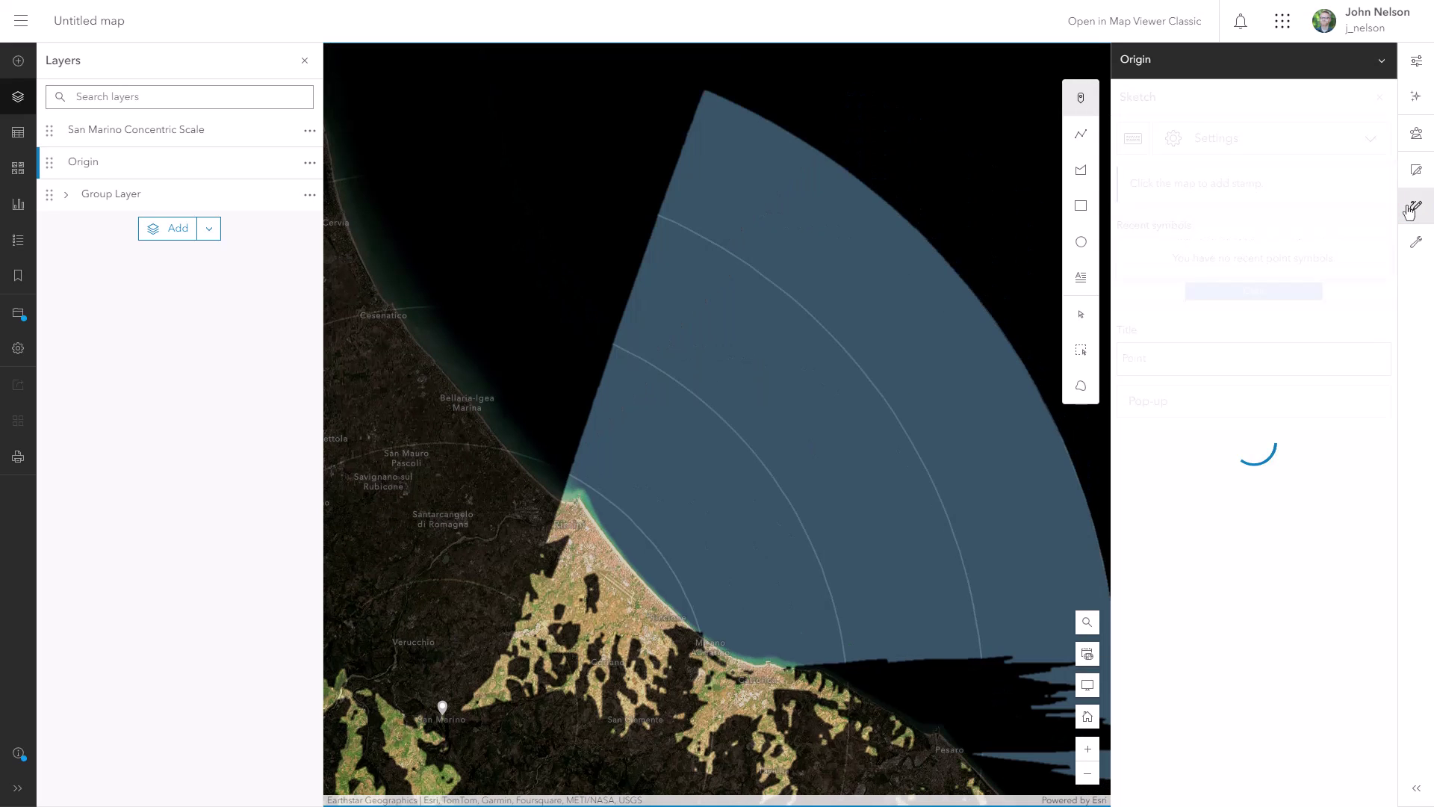
{"action": "left_click", "coordinate": [1081, 278]}
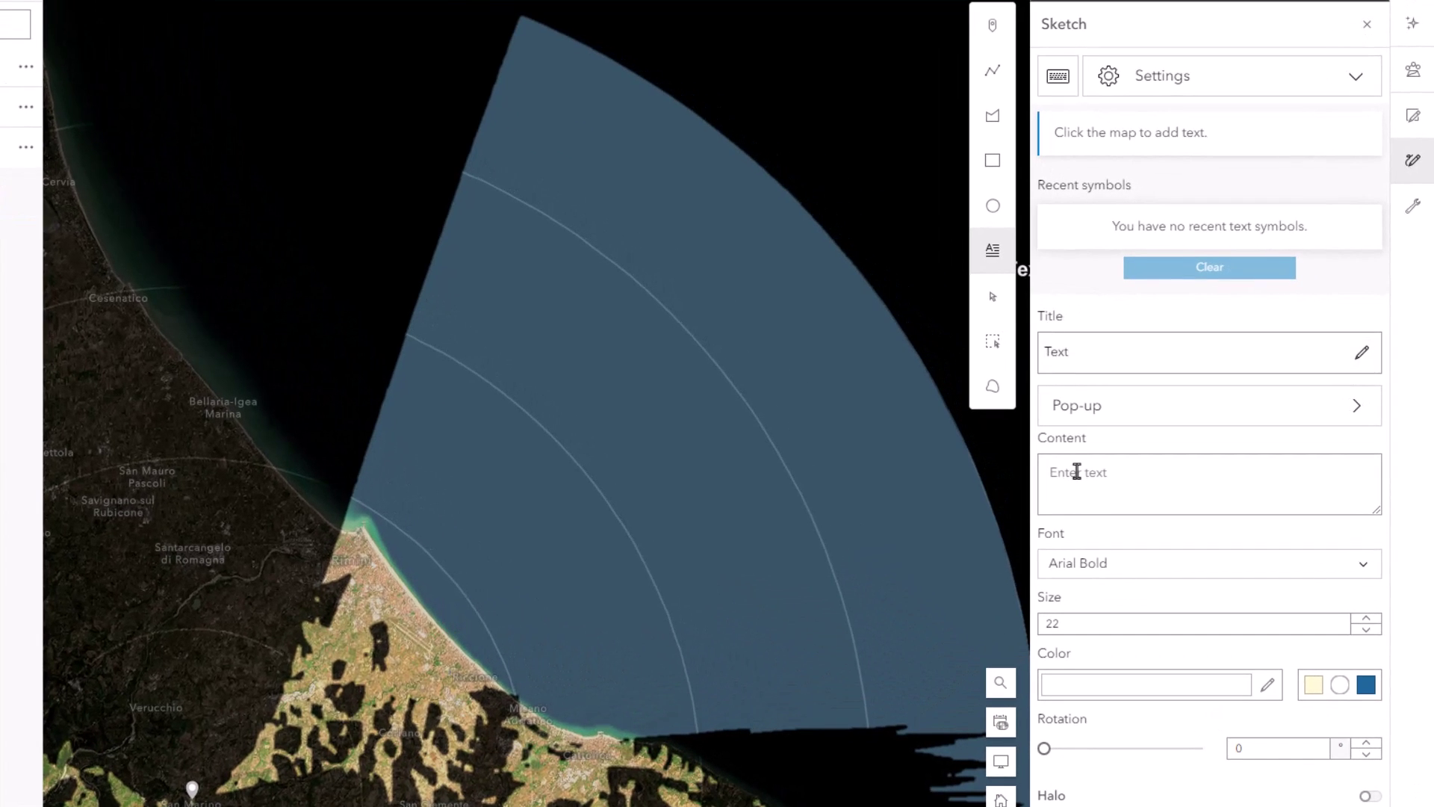
{"action": "left_click", "coordinate": [1076, 472]}
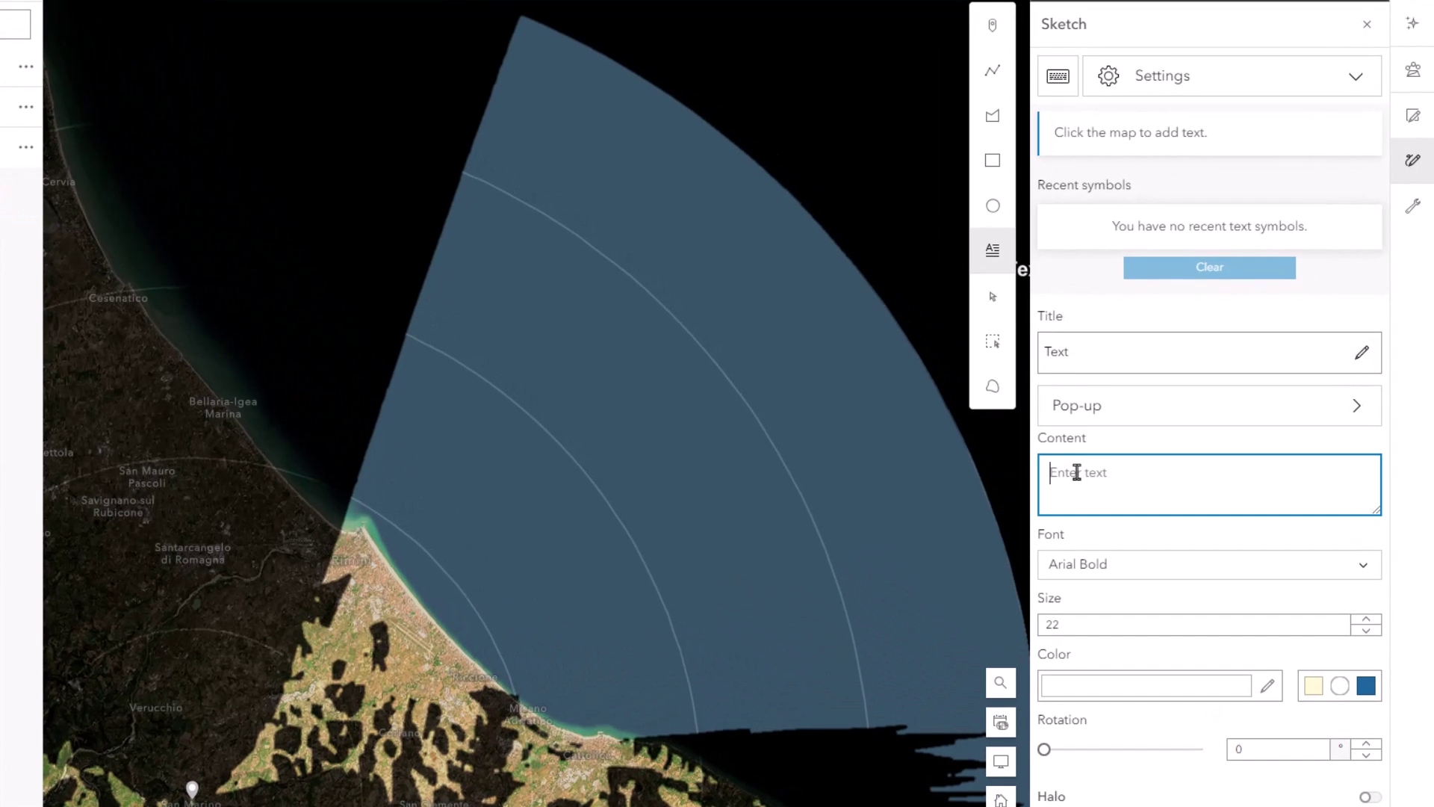
{"action": "type", "text": "10km"}
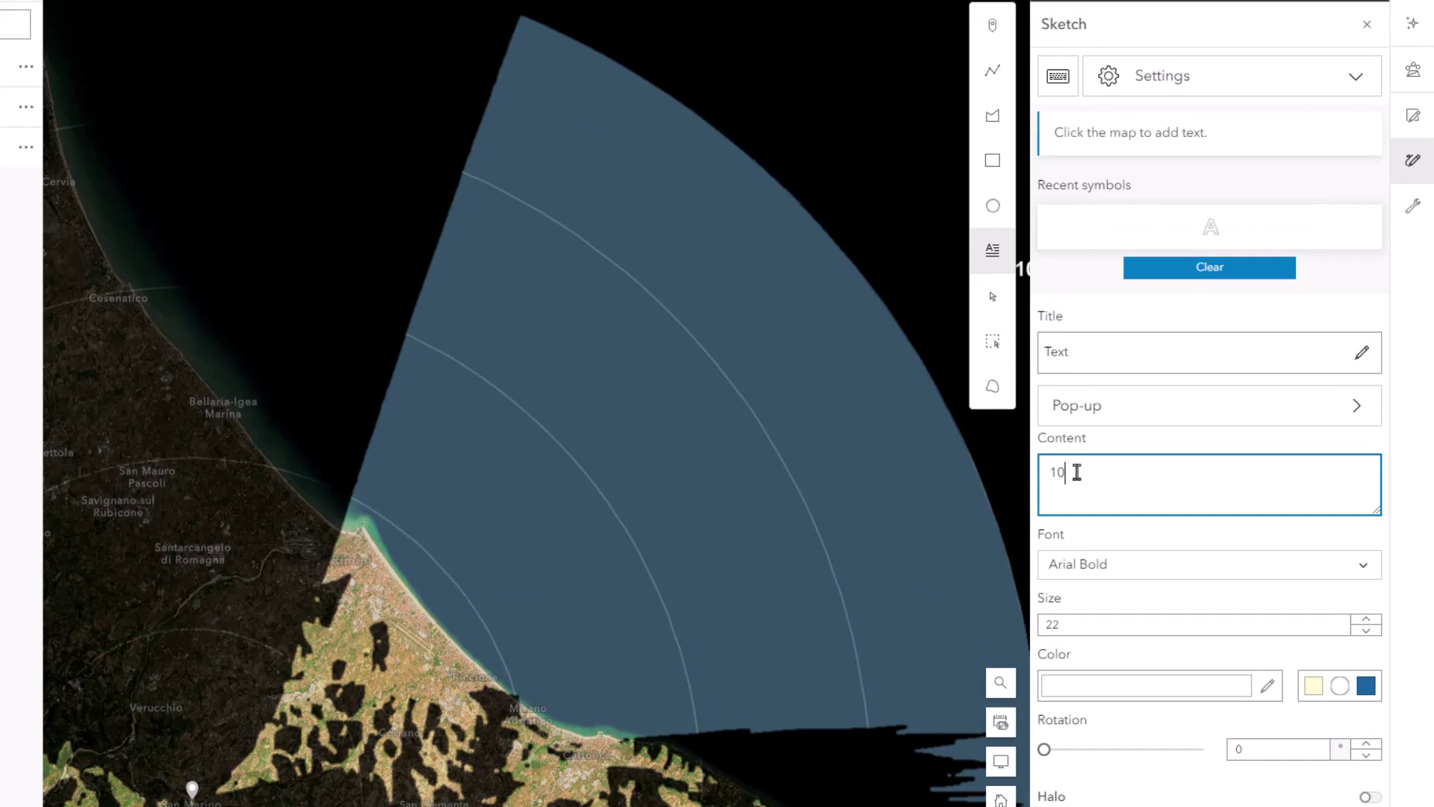
{"action": "left_click", "coordinate": [1314, 687]}
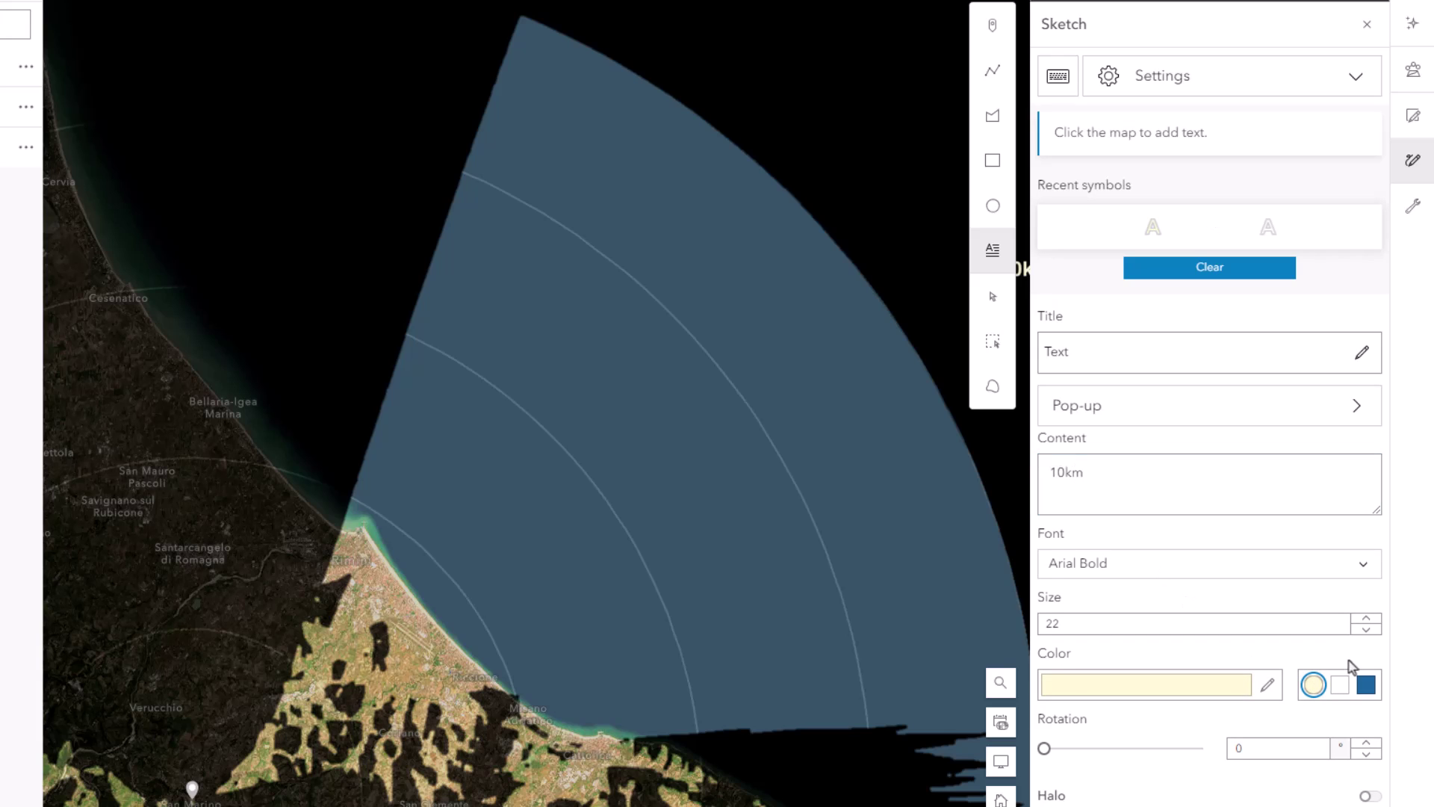
{"action": "left_click", "coordinate": [1367, 631]}
{"action": "left_click", "coordinate": [1367, 631]}
{"action": "left_click", "coordinate": [1367, 631]}
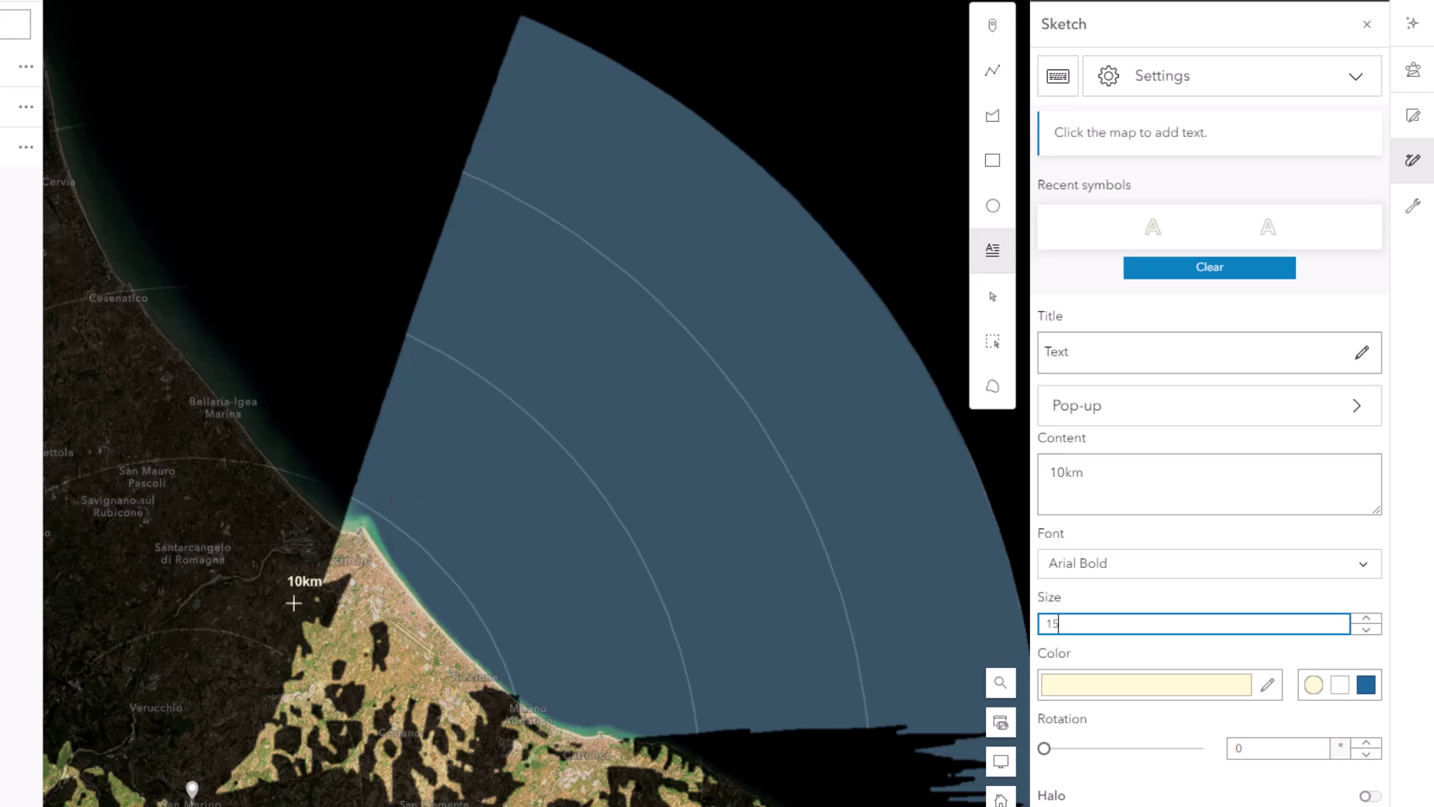
Step: Place the 10km and 20km labels beside the first two rings
{"action": "left_click", "coordinate": [266, 667]}
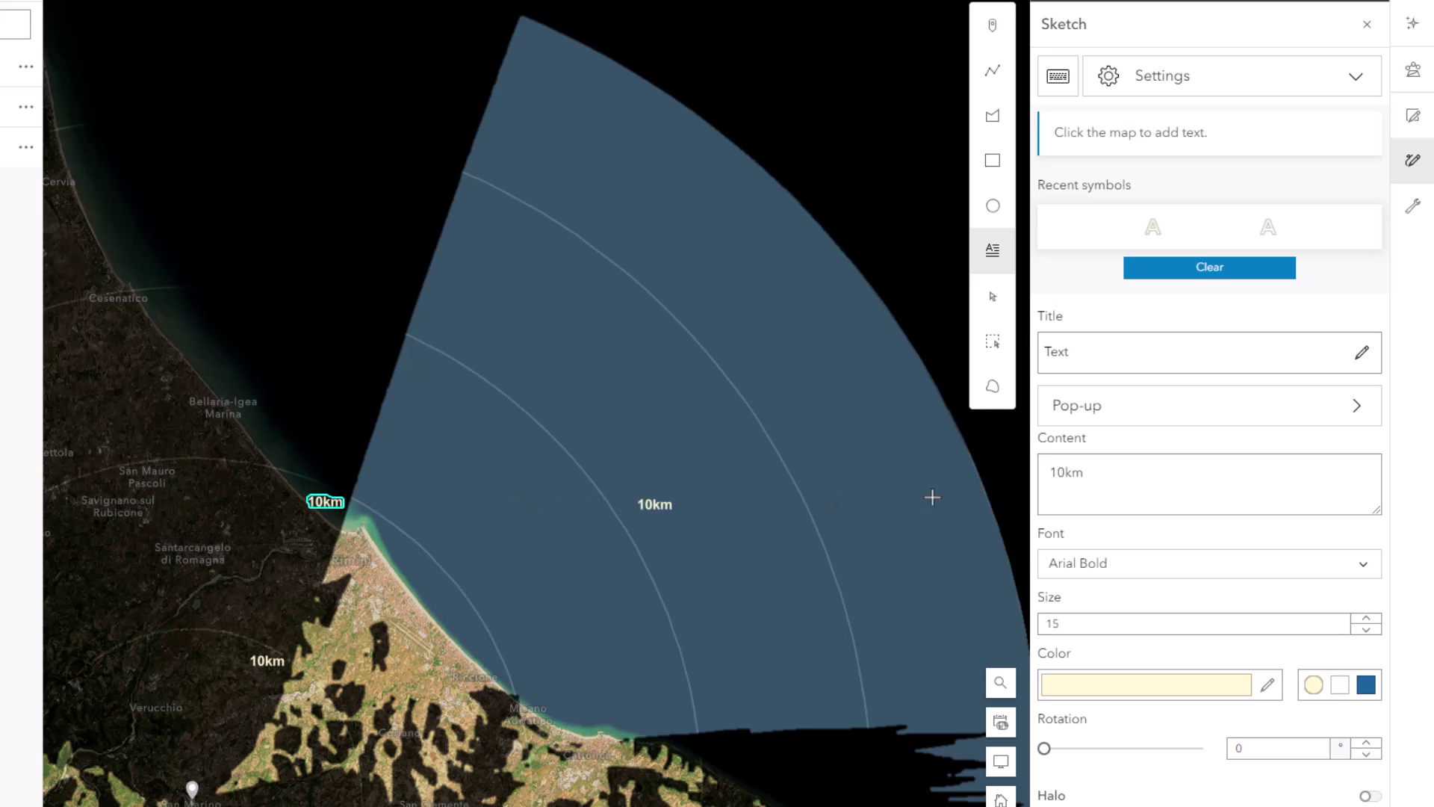
{"action": "left_click_drag", "start_coordinate": [1048, 472], "coordinate": [1052, 472]}
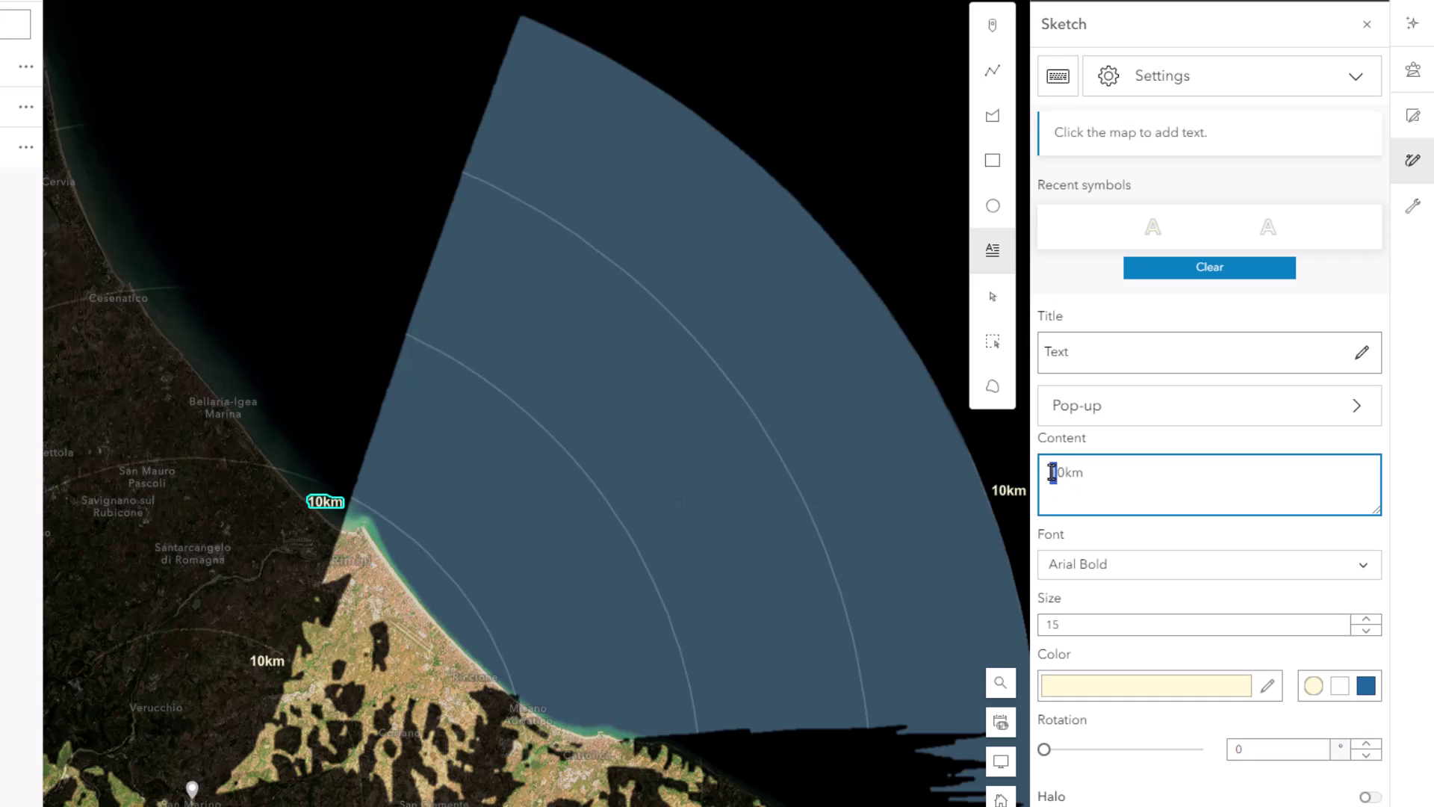
{"action": "type", "text": "2"}
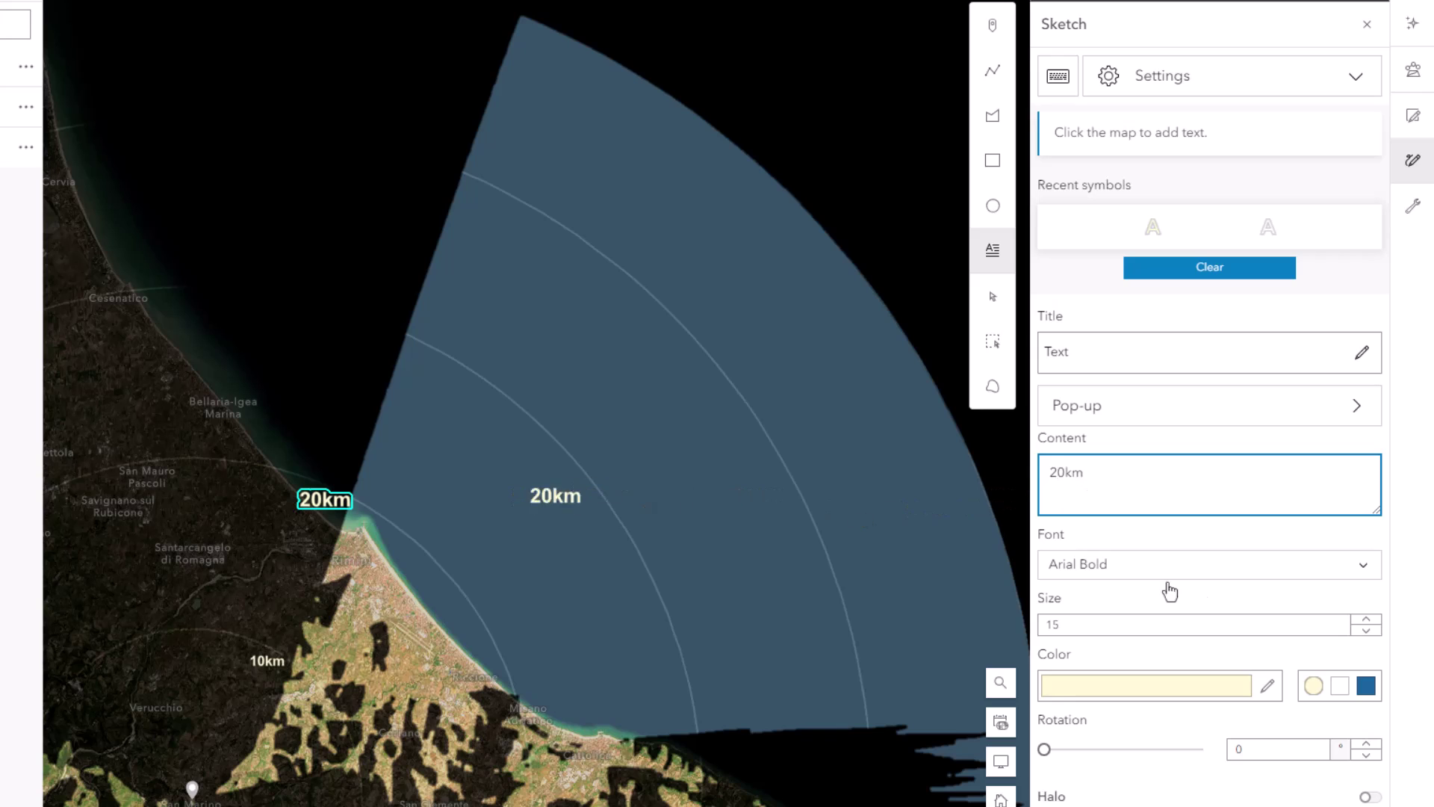
{"action": "left_click", "coordinate": [1367, 632]}
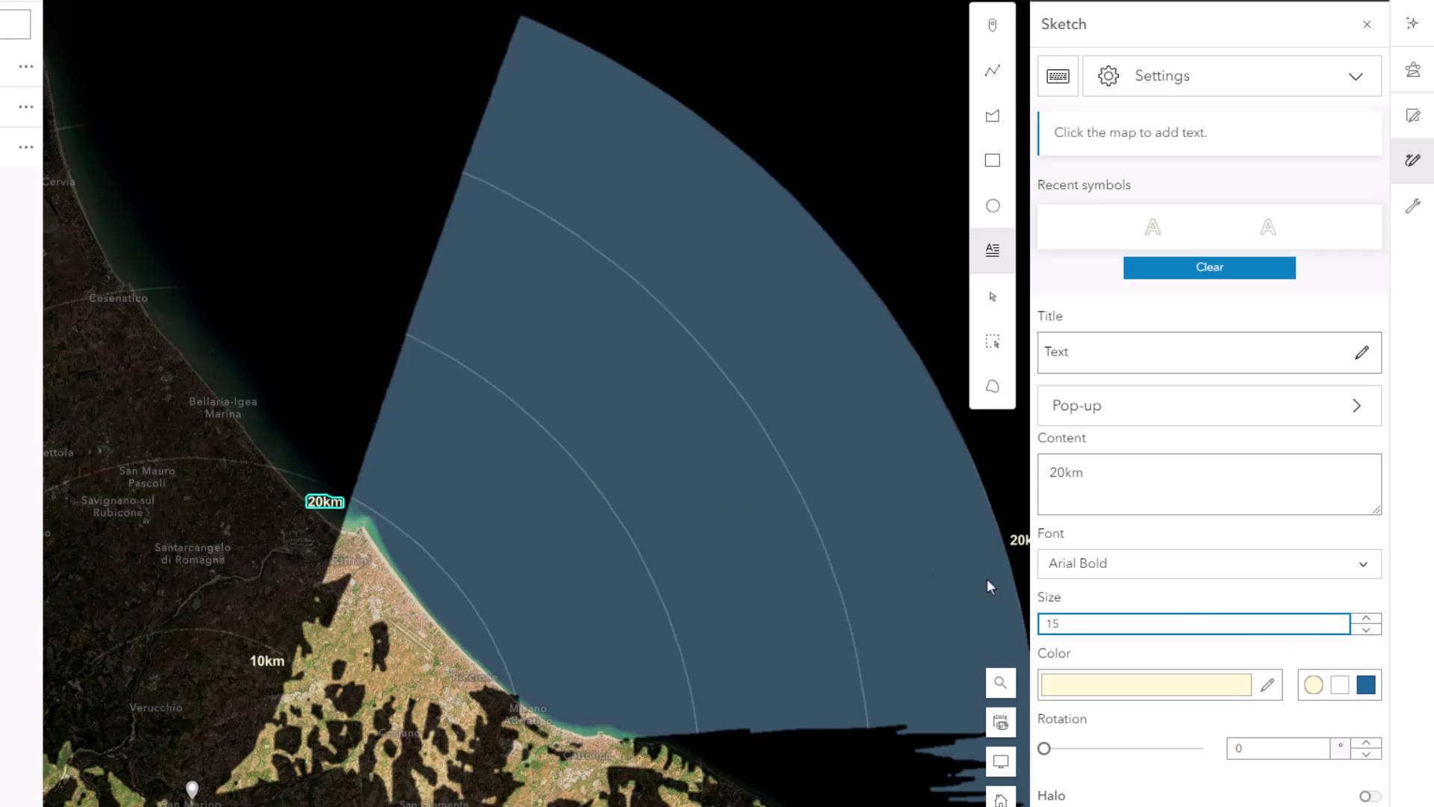
{"action": "left_click", "coordinate": [385, 337]}
Step: Place the 30km, 40km and 50km labels on the outer rings
{"action": "left_click", "coordinate": [1059, 473]}
{"action": "key", "text": "BackSpace"}
{"action": "type", "text": "3"}
{"action": "left_click", "coordinate": [1348, 625]}
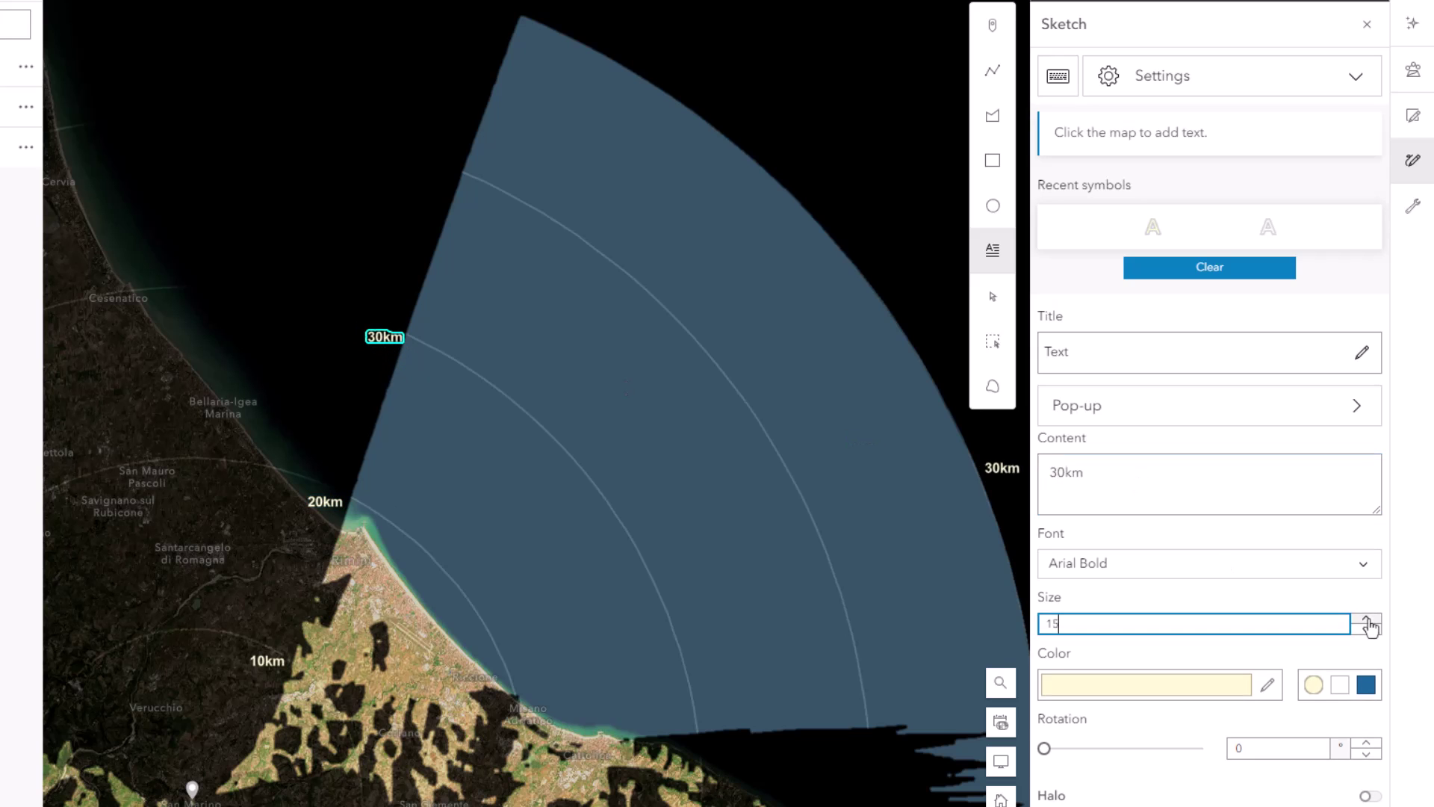
{"action": "left_click", "coordinate": [437, 182]}
{"action": "left_click_drag", "start_coordinate": [1057, 472], "coordinate": [1049, 473]}
{"action": "type", "text": "4"}
{"action": "left_click", "coordinate": [1348, 625]}
{"action": "left_click", "coordinate": [495, 16]}
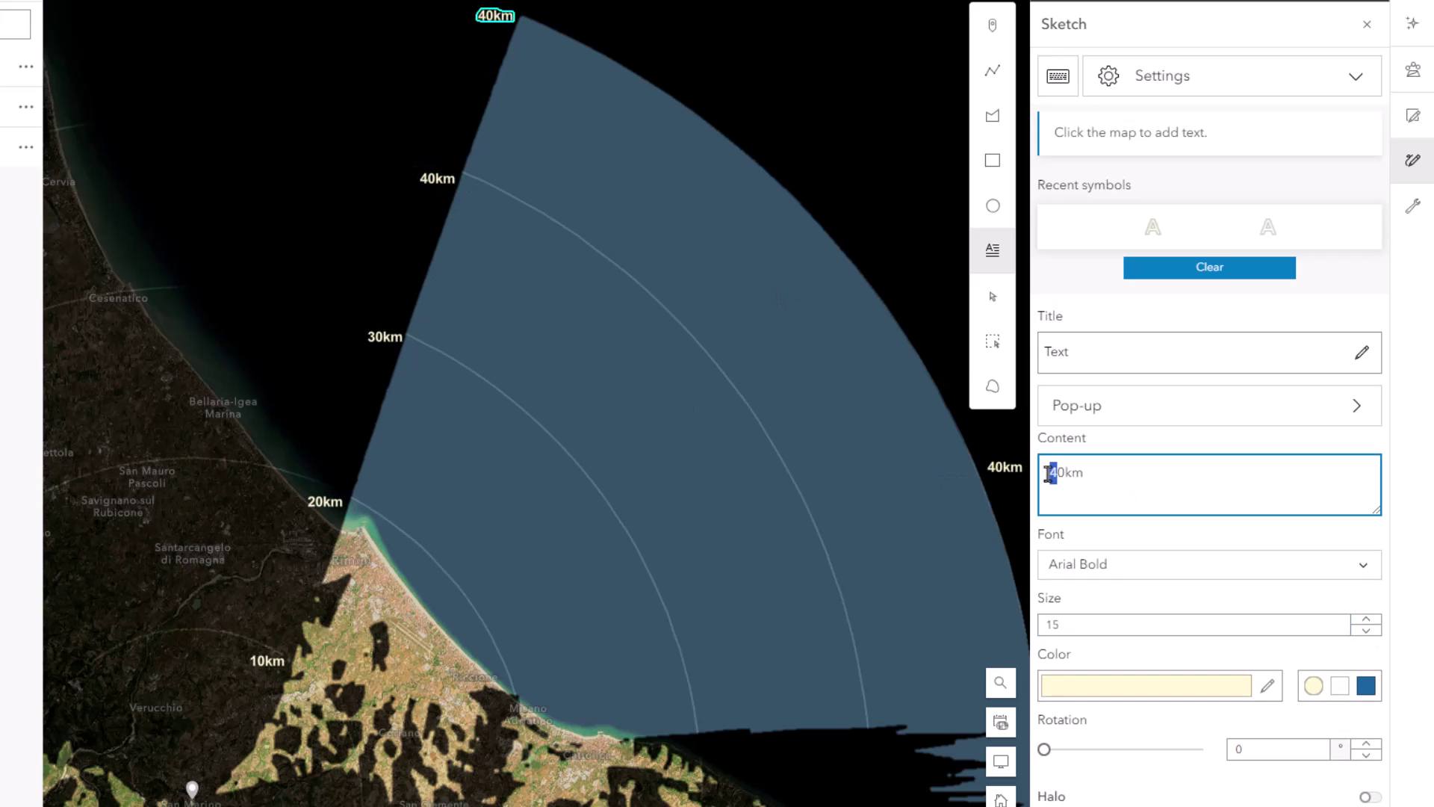
{"action": "type", "text": "5"}
{"action": "left_click", "coordinate": [1348, 624]}
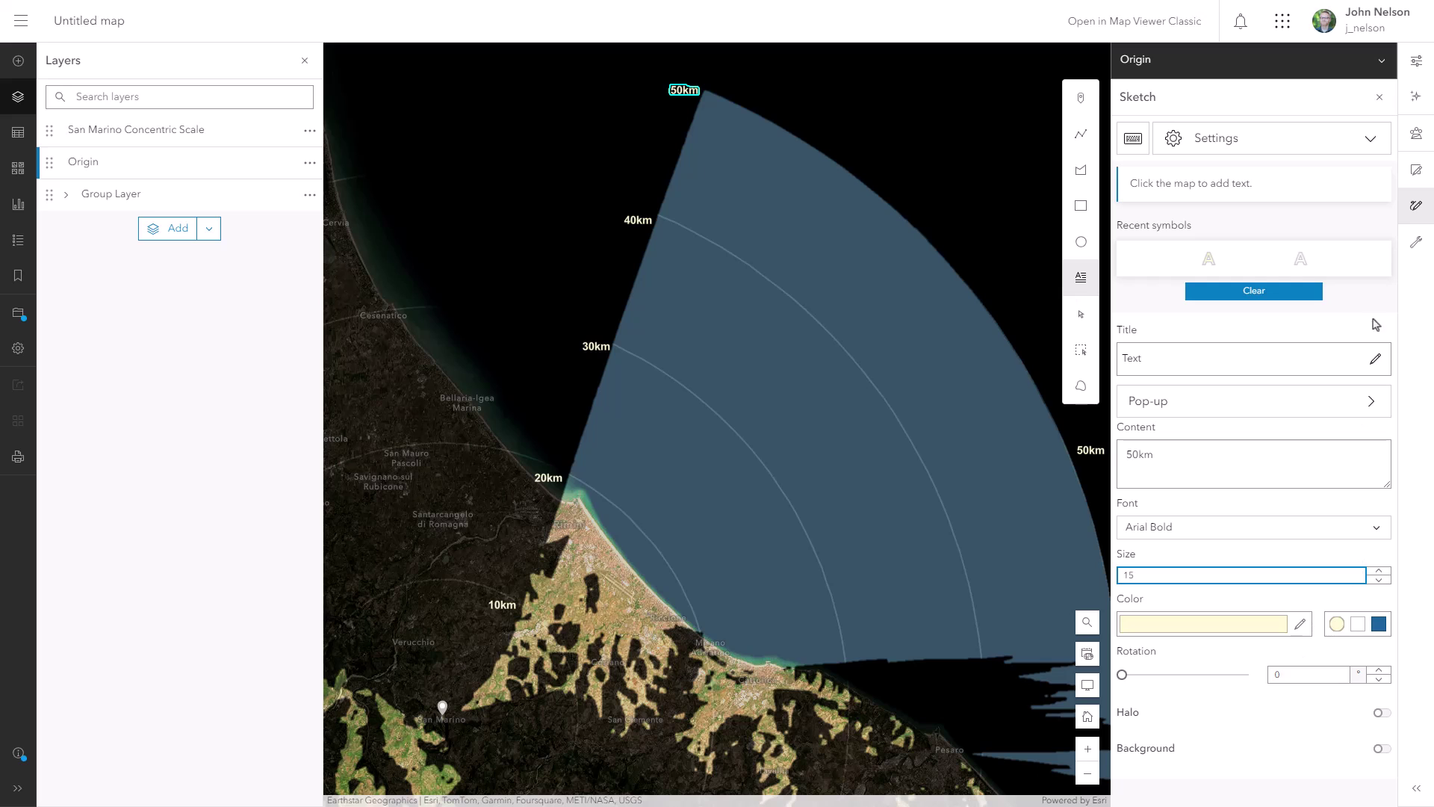
Step: Close Sketch, zoom out one level and pan to frame the labelled 10–50km ring fan
{"action": "left_click", "coordinate": [1416, 207]}
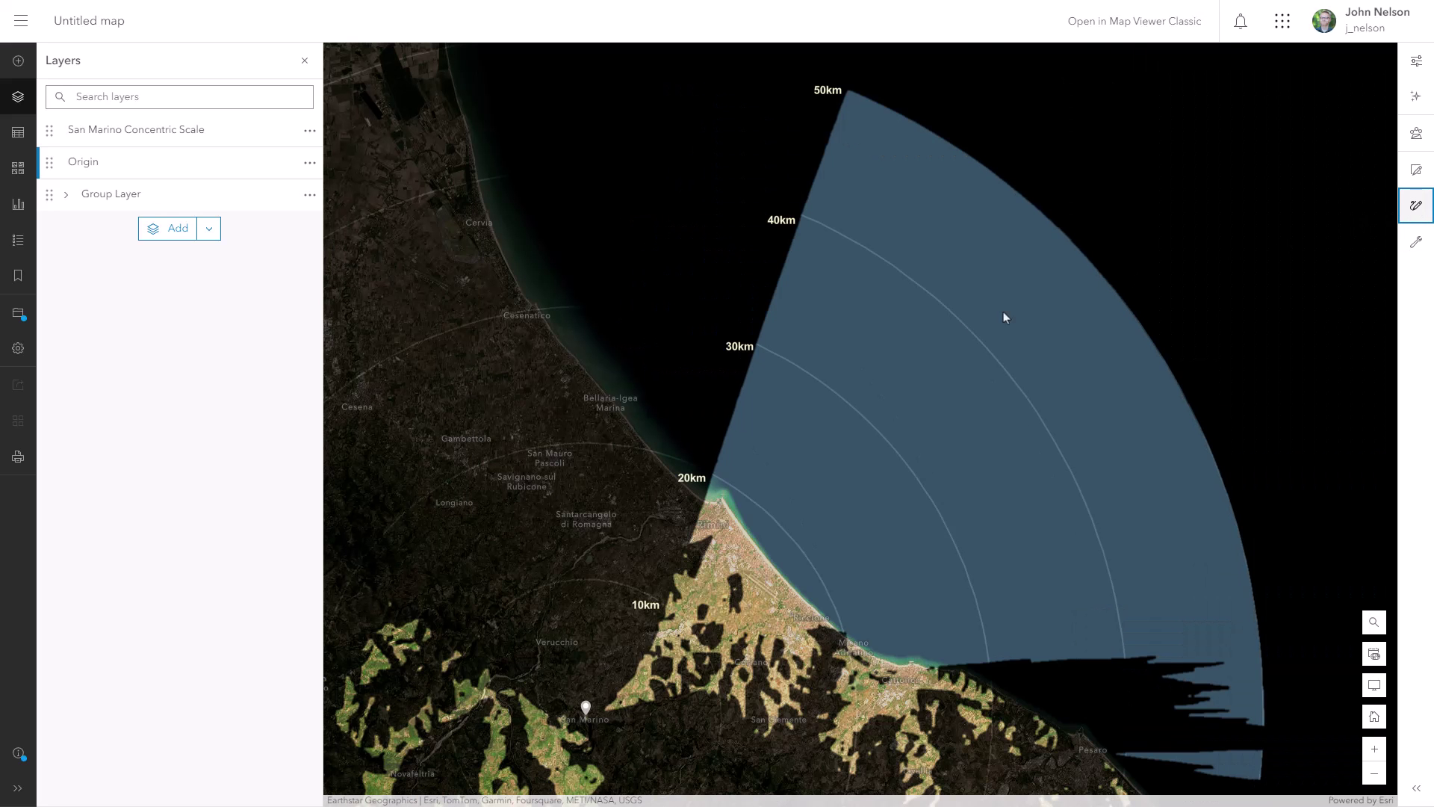
{"action": "left_click", "coordinate": [302, 375]}
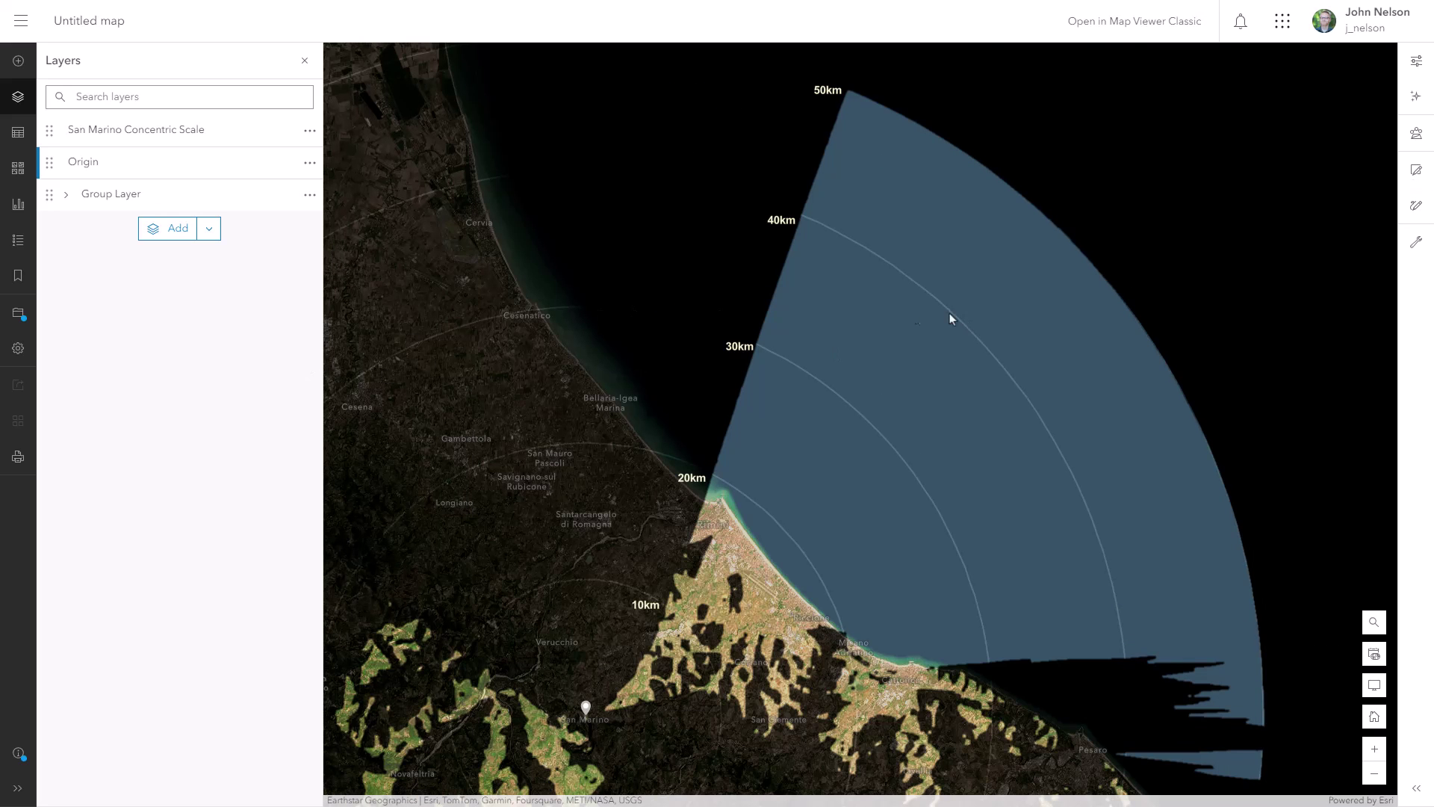
{"action": "scroll", "coordinate": [1002, 302], "scroll_direction": "down", "scroll_amount": 1}
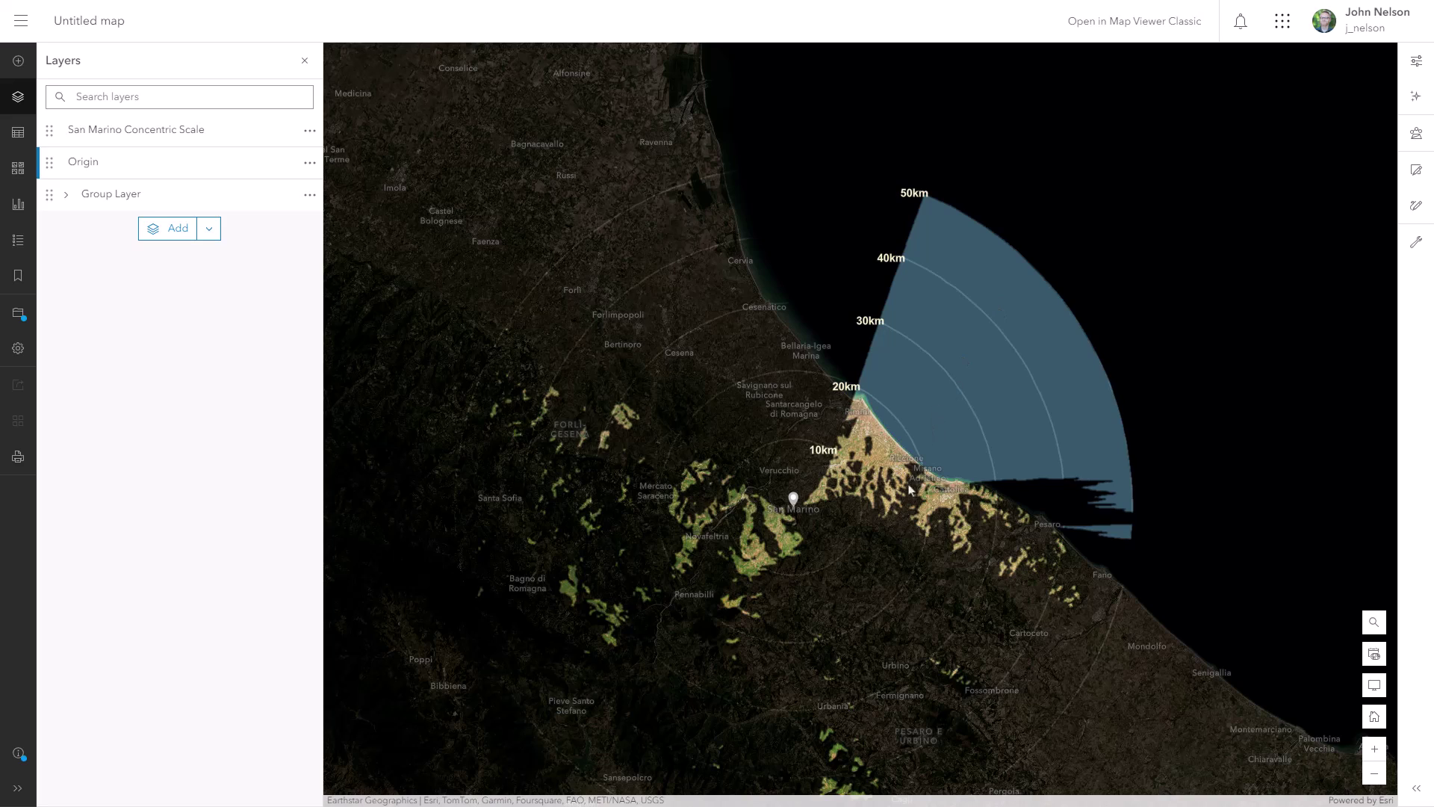
{"action": "left_click_drag", "start_coordinate": [852, 576], "coordinate": [872, 510]}
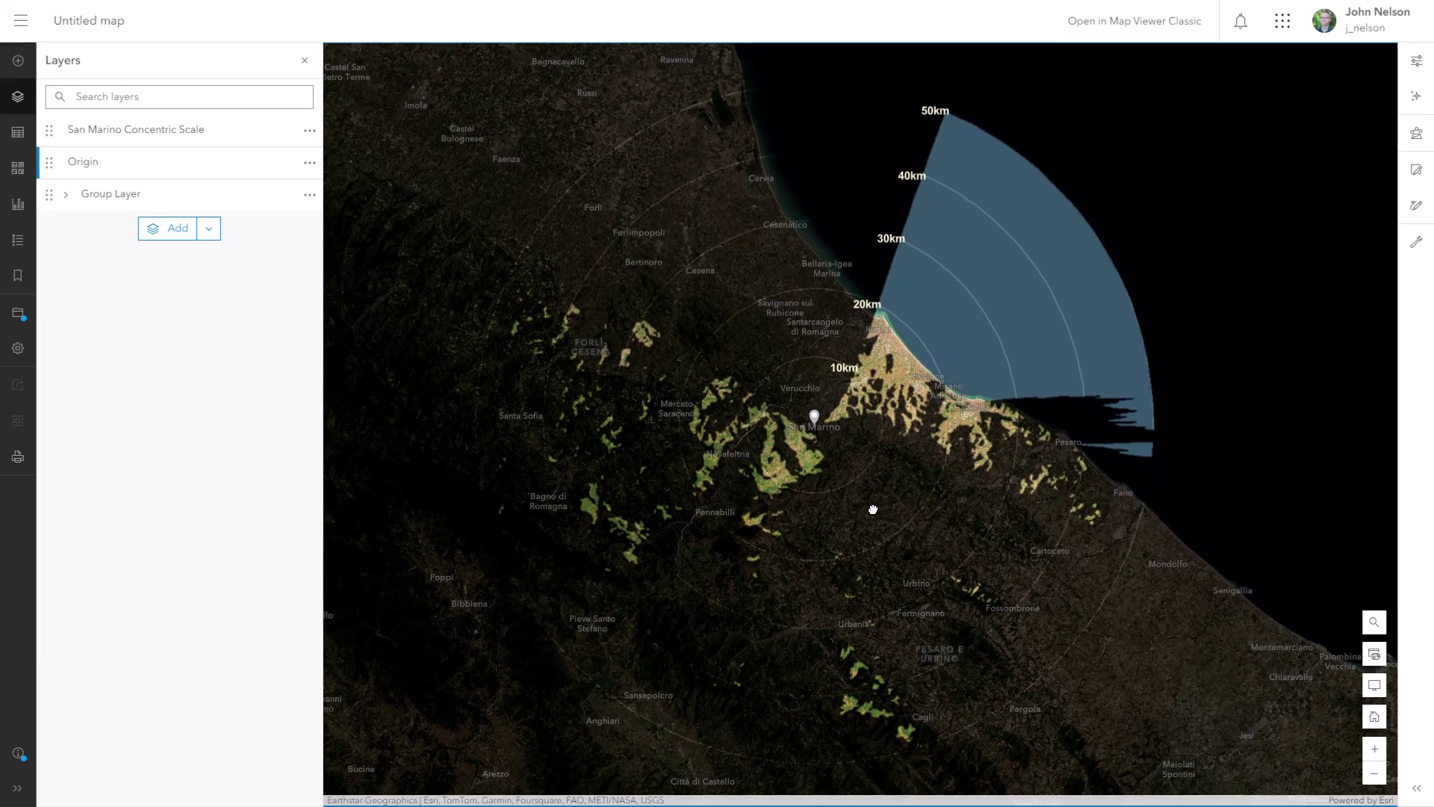